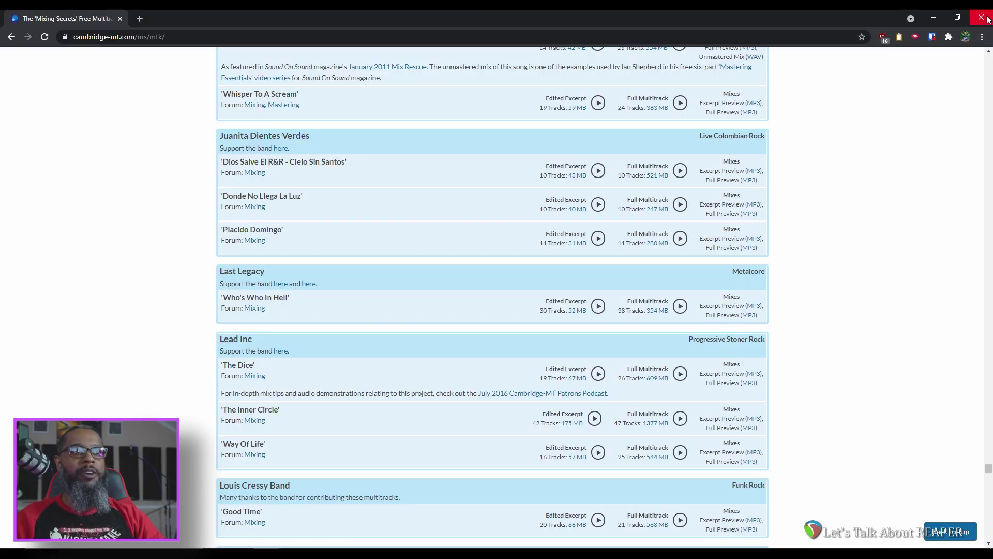
# Close the Cambridge-MT multitrack library page in Chrome to reveal the Last Legacy archive
pyautogui.click(987, 19)
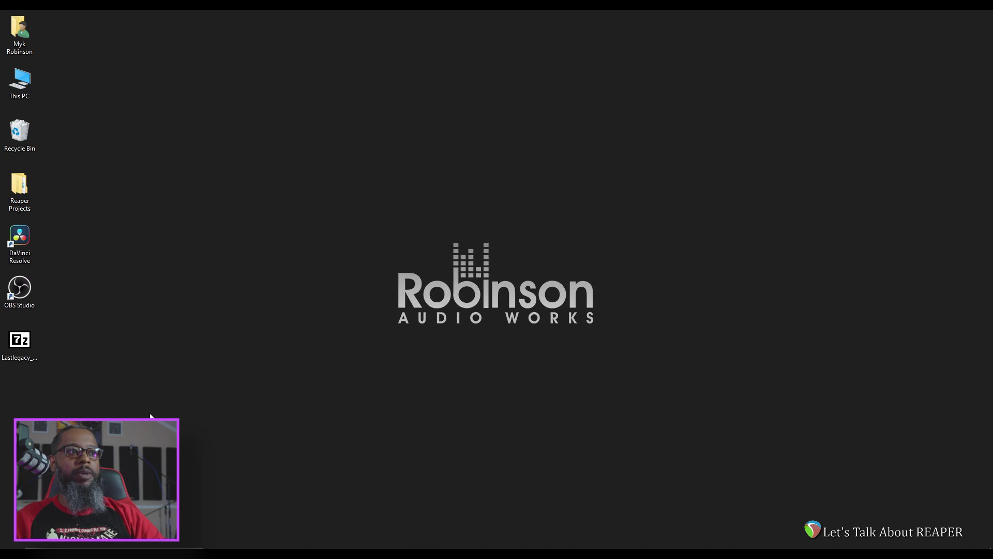
# Extract the Lastlegacy_WhosWhoInHell_Full archive here with 7-Zip and open the resulting folder
pyautogui.rightClick(28, 345)
pyautogui.moveTo(87, 169)
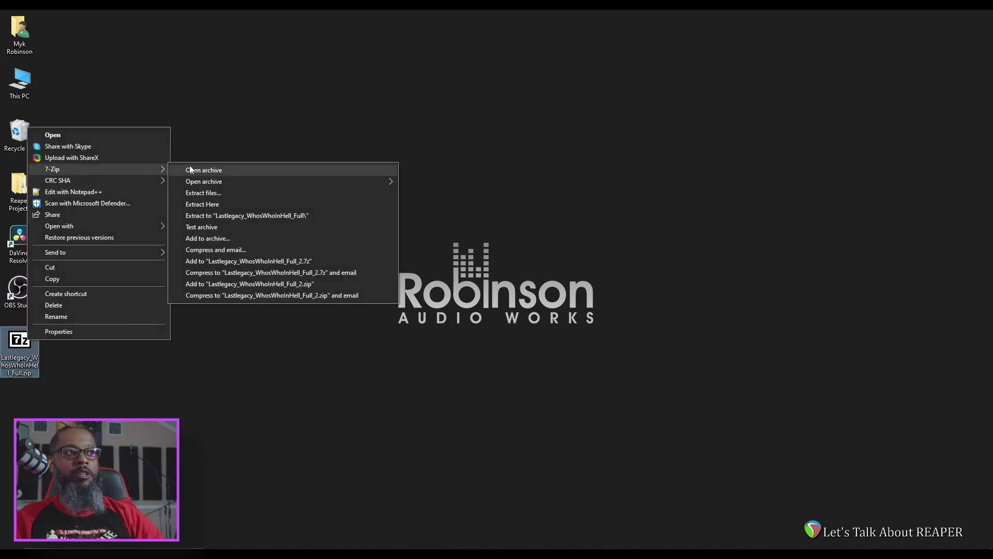
pyautogui.click(209, 209)
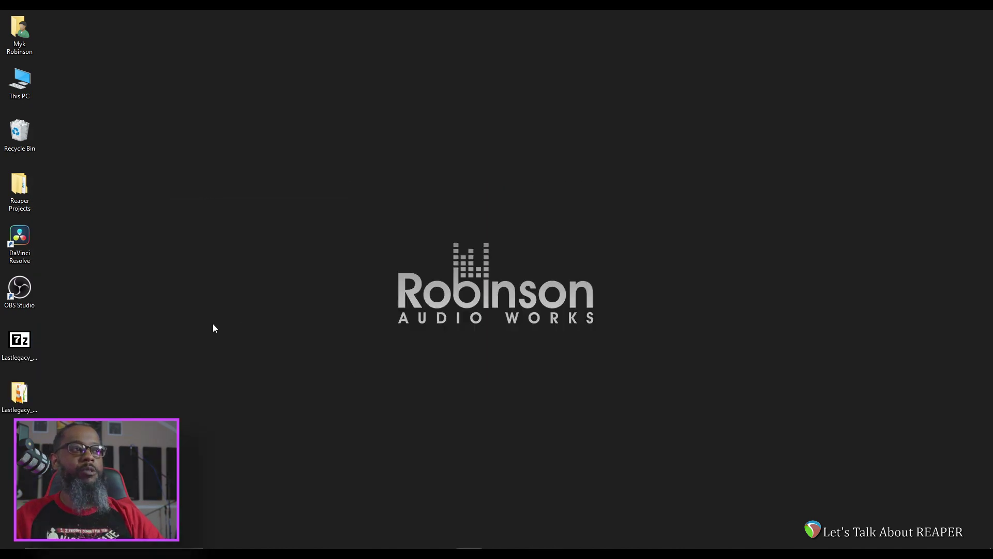
pyautogui.doubleClick(19, 396)
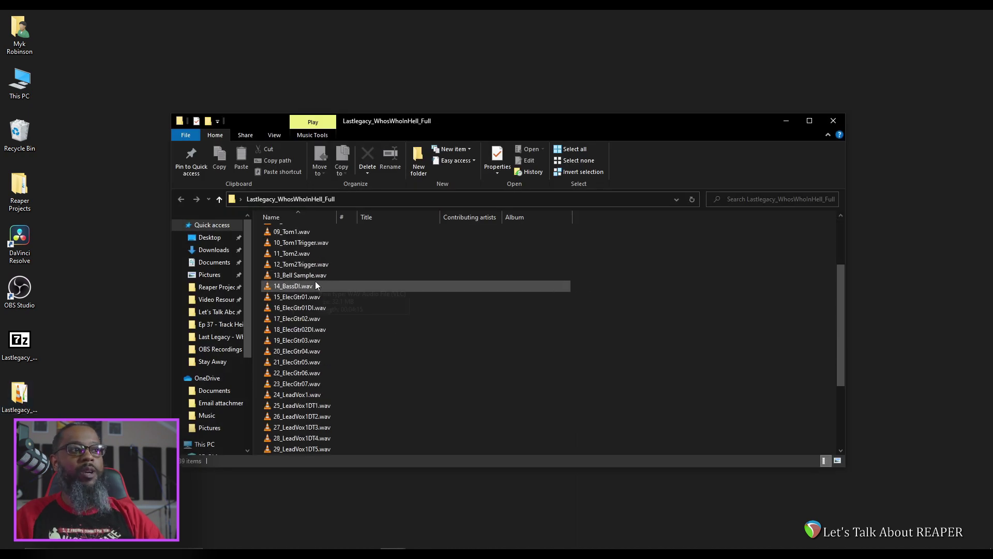
# Scroll to the bottom of the stems folder and open Readme.txt
pyautogui.scroll(-6, 316, 282)
pyautogui.doubleClick(300, 449)
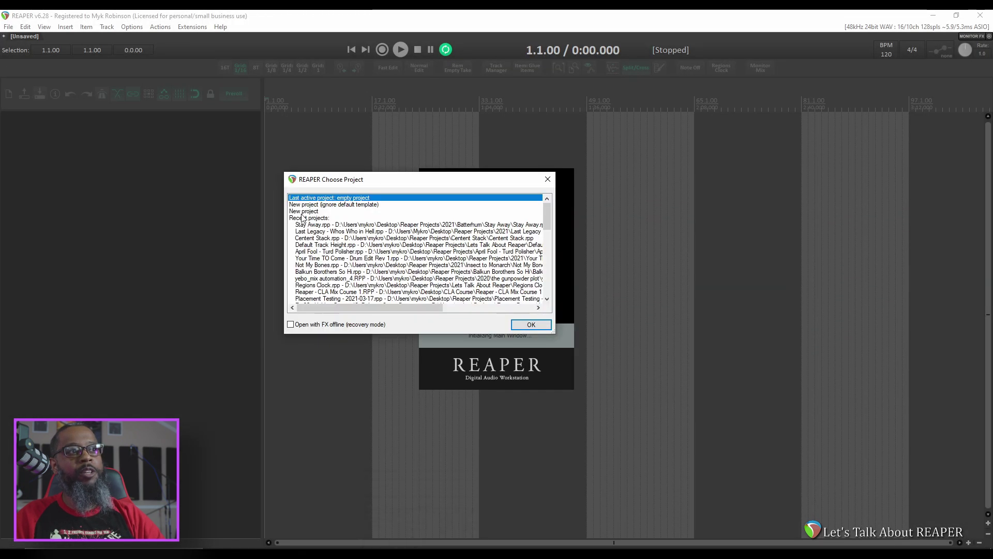
# Start a new empty REAPER project and save it as 'LTAR - Whos Who In Hell'
pyautogui.click(303, 212)
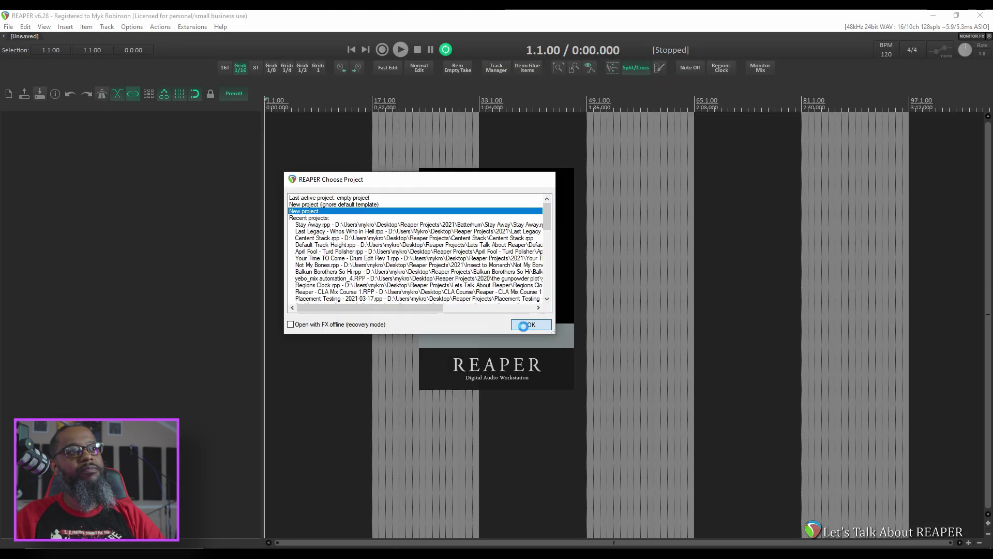
pyautogui.click(523, 325)
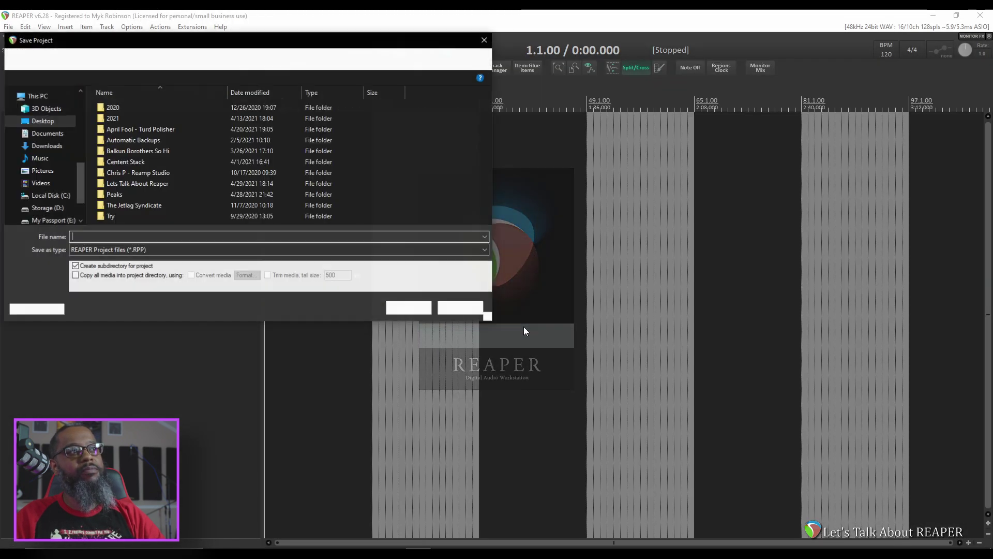
pyautogui.write('LTAR')
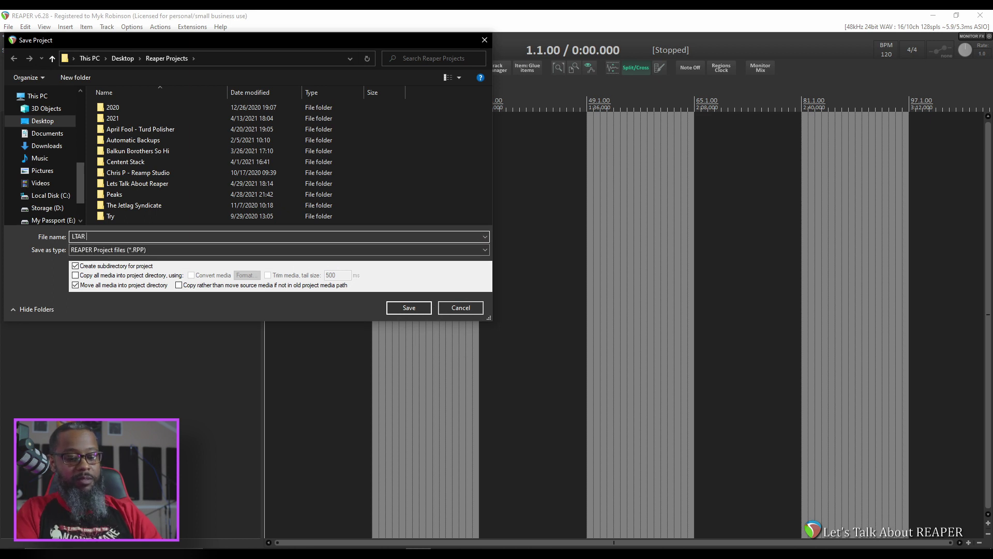
pyautogui.write(' - Whos Who In')
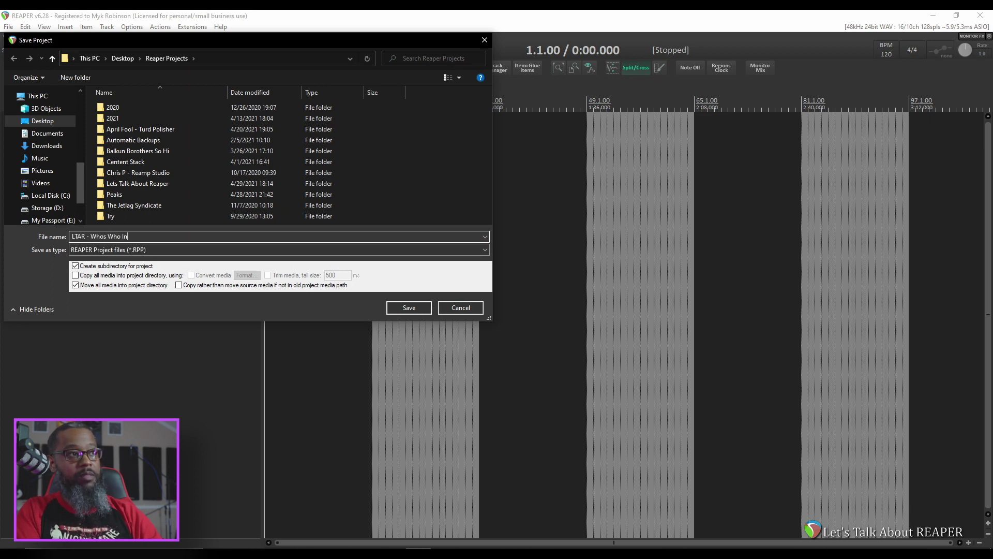
pyautogui.write(' Hell')
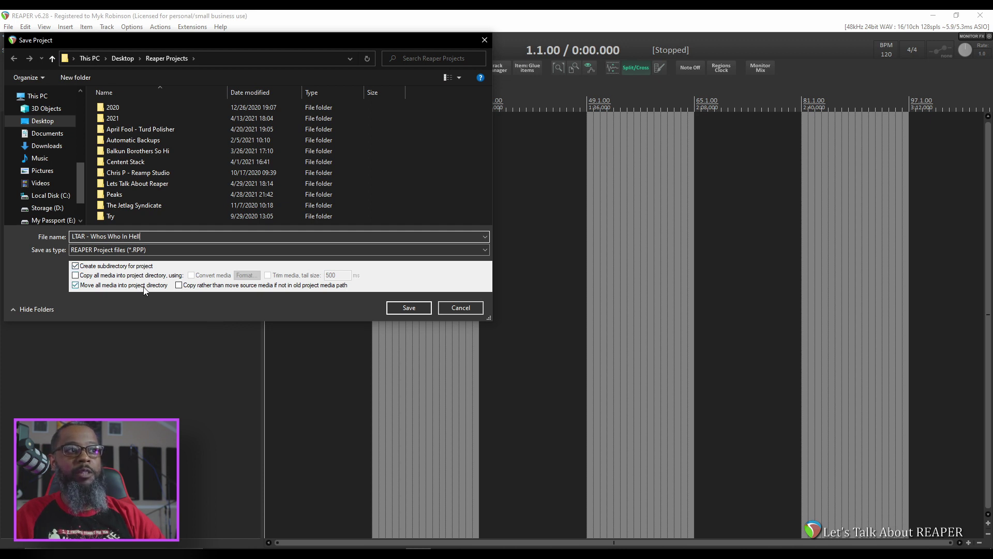
pyautogui.click(410, 308)
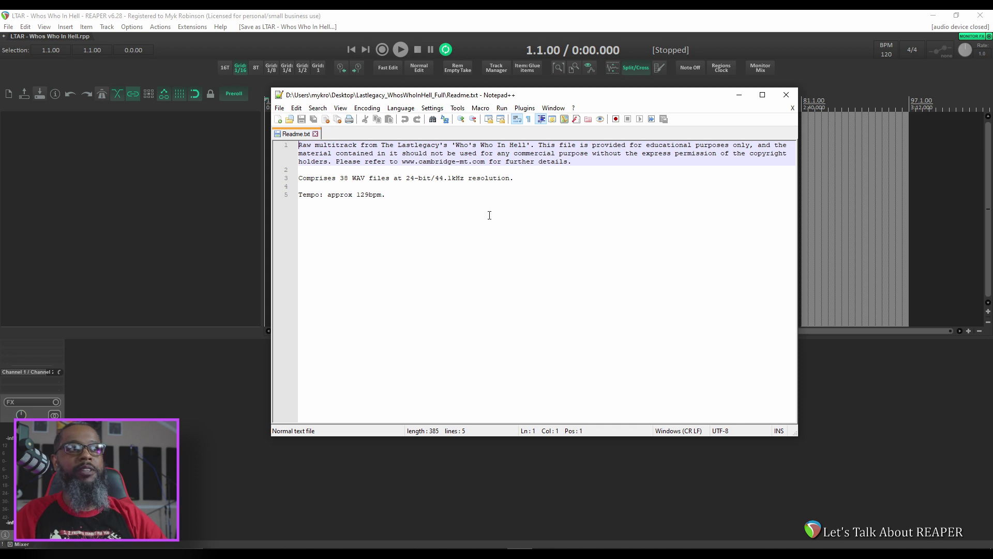
# Close the Readme and set the project tempo to 129 BPM
pyautogui.click(739, 96)
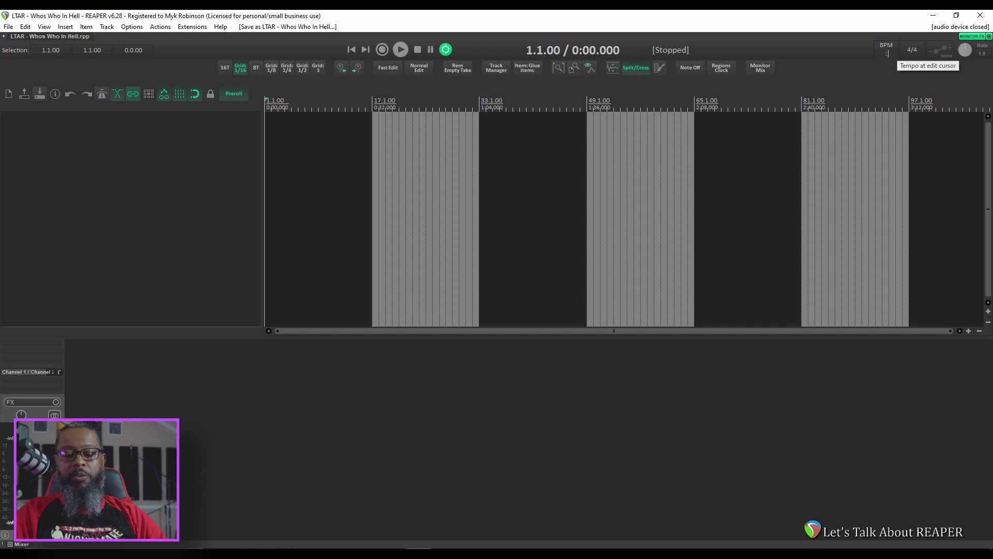
pyautogui.write('129')
pyautogui.press('Return')
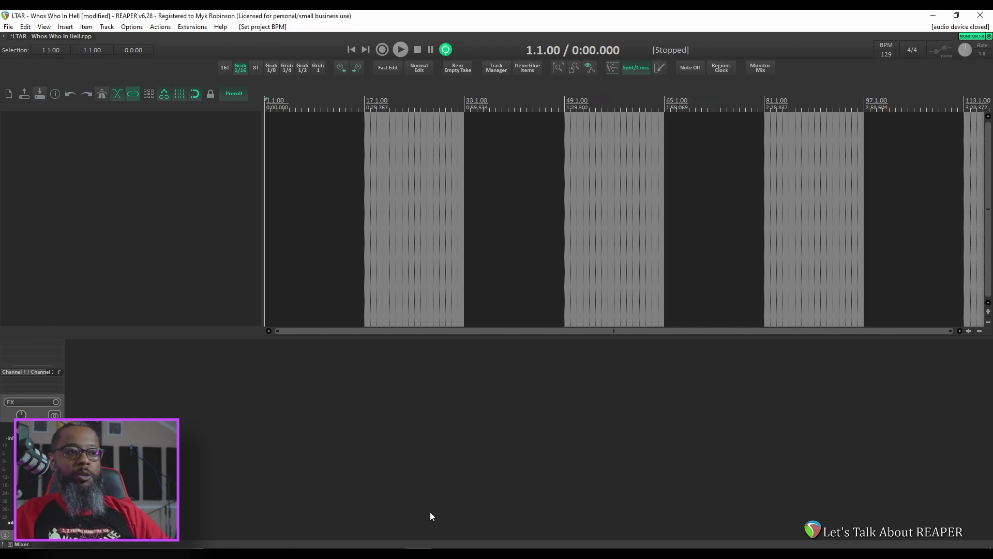
# Select all 38 stems from 01_Kick.wav onward and drop them into REAPER as separate tracks
pyautogui.click(396, 512)
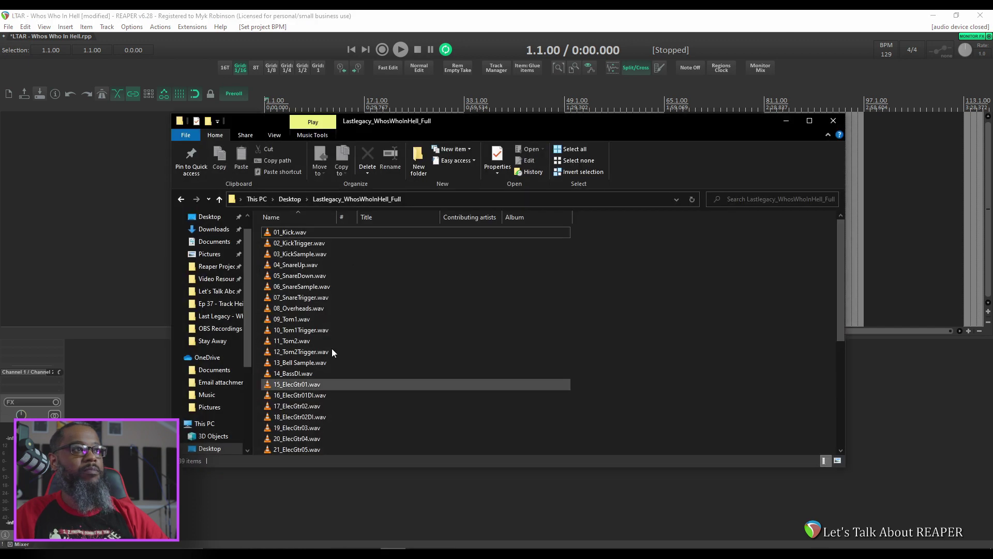
pyautogui.click(299, 234)
pyautogui.scroll(-6, 305, 282)
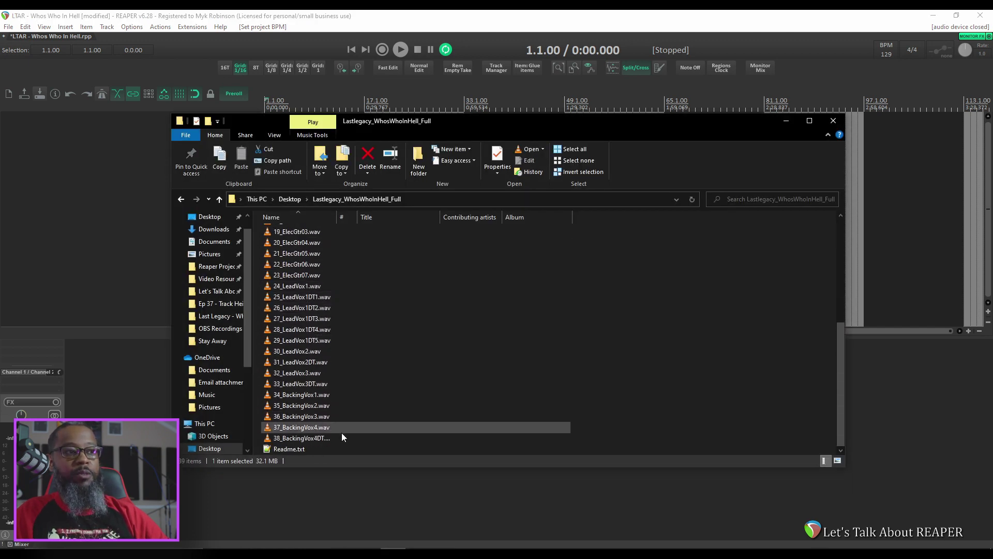
pyautogui.keyDown('shift'); pyautogui.click(333, 438); pyautogui.keyUp('shift')
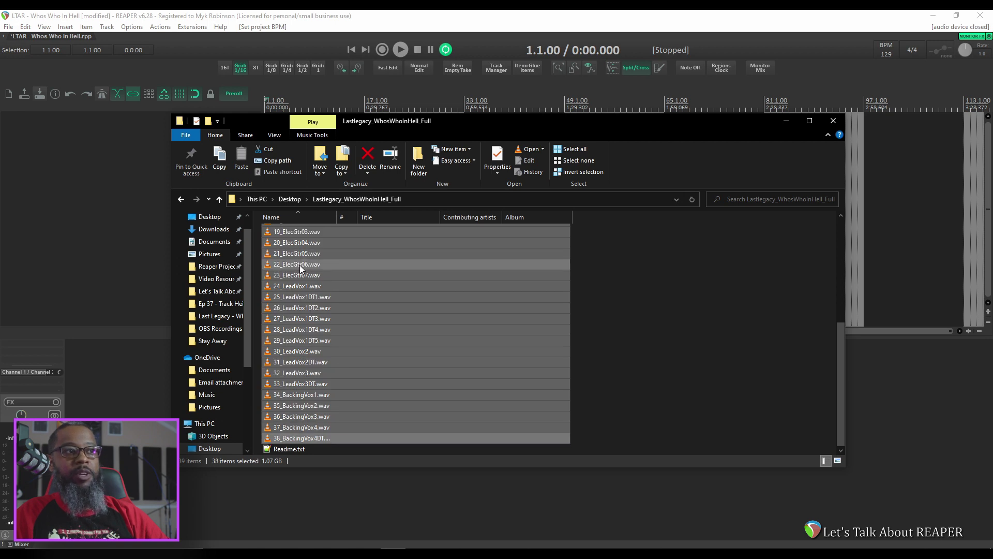
pyautogui.moveTo(299, 264); pyautogui.dragTo(118, 205)
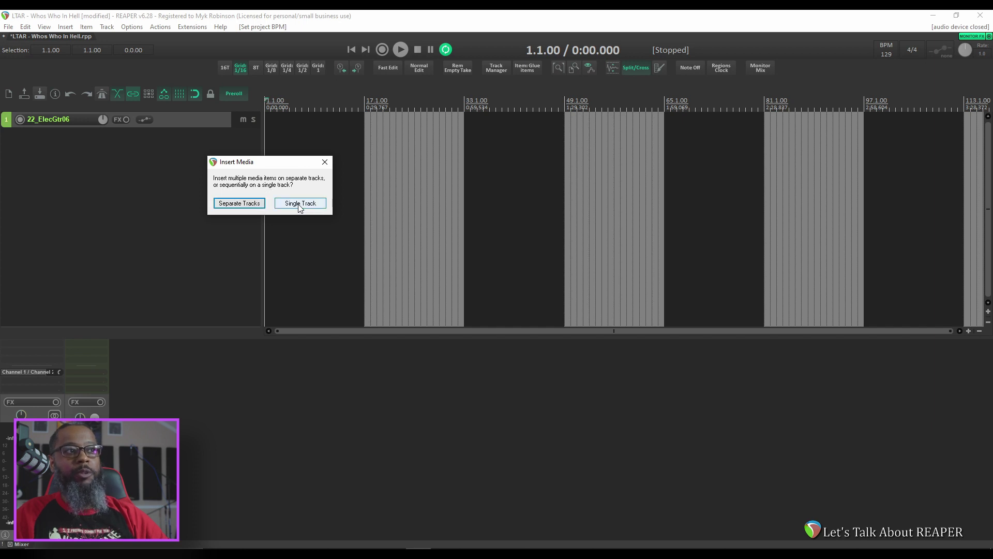
pyautogui.click(235, 207)
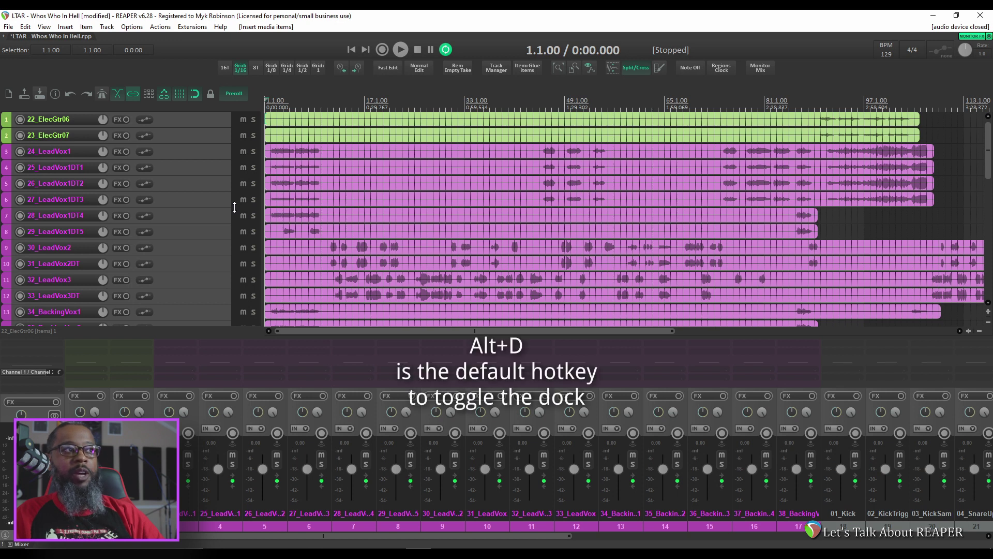
# Hide the docker with Alt+D and select the drum tracks 01_Kick through 13_Bell Sample
pyautogui.hotkey('alt', 'd')
pyautogui.scroll(-10, 234, 212)
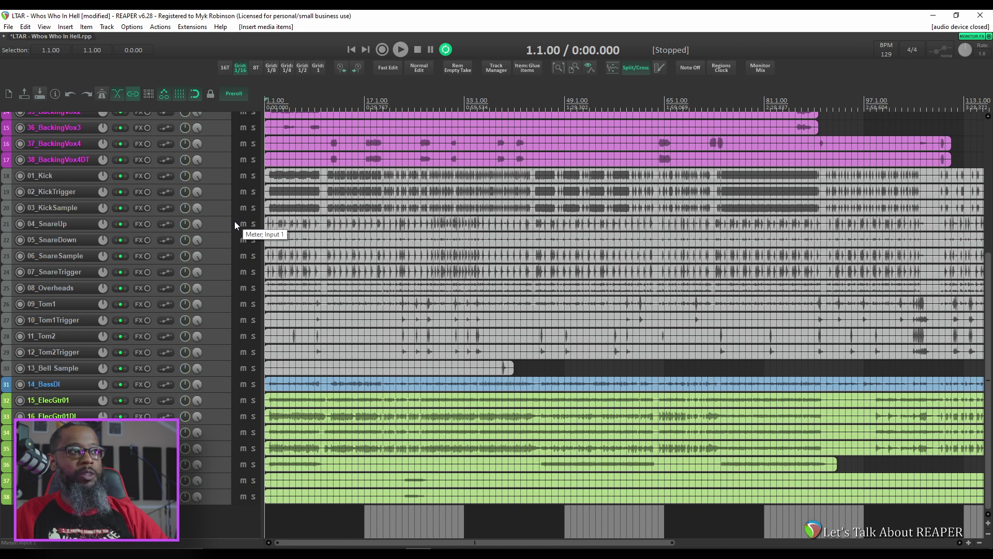
pyautogui.scroll(1, 234, 222)
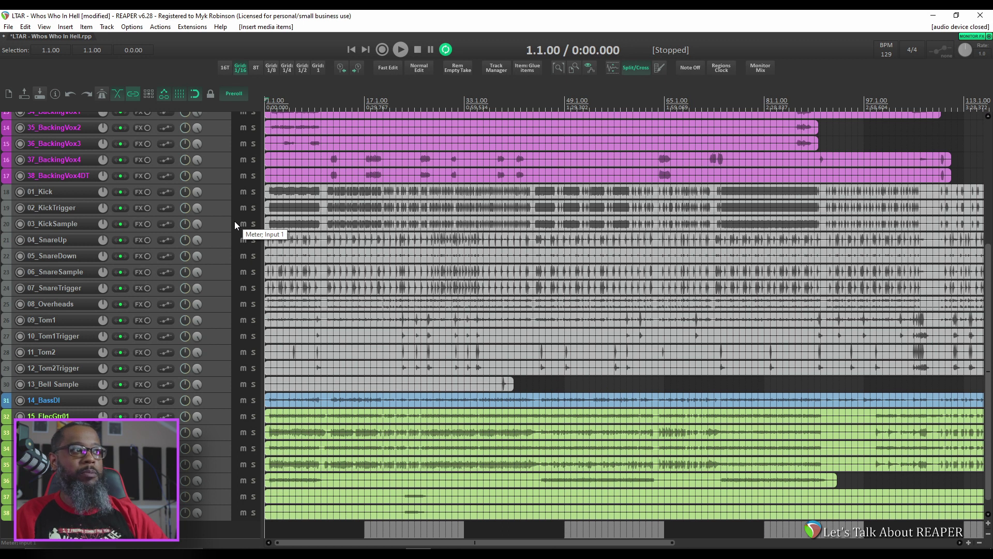
pyautogui.click(212, 188)
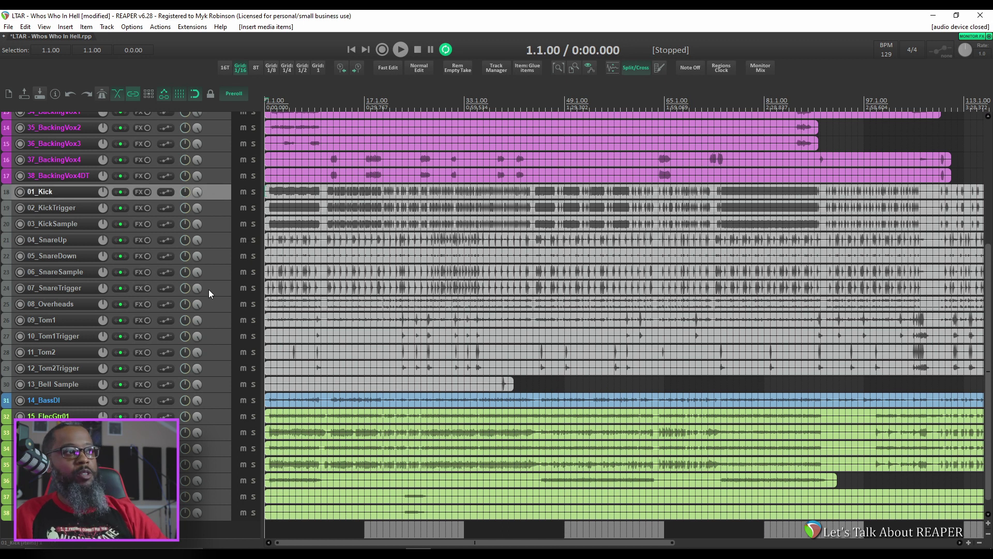
pyautogui.keyDown('shift'); pyautogui.click(224, 390); pyautogui.keyUp('shift')
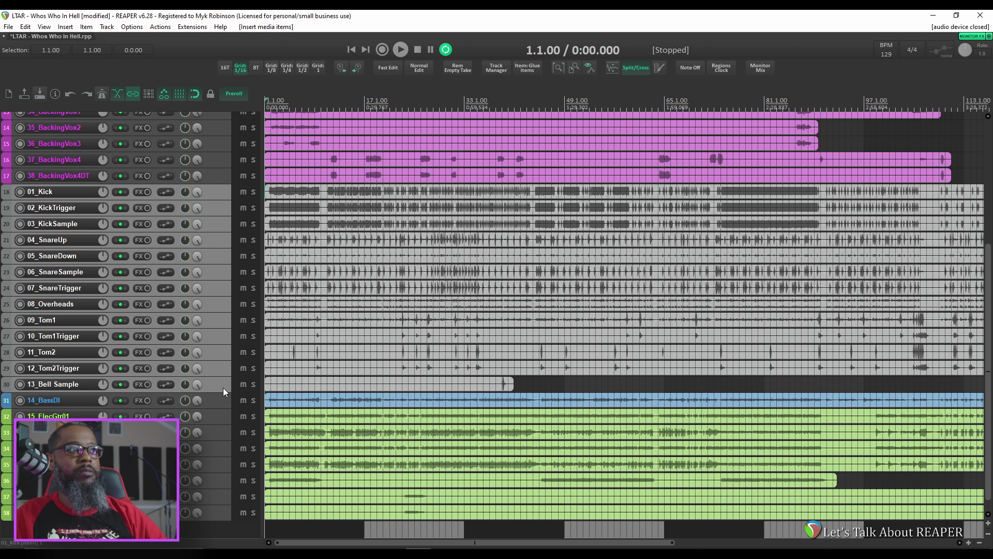
pyautogui.click(158, 27)
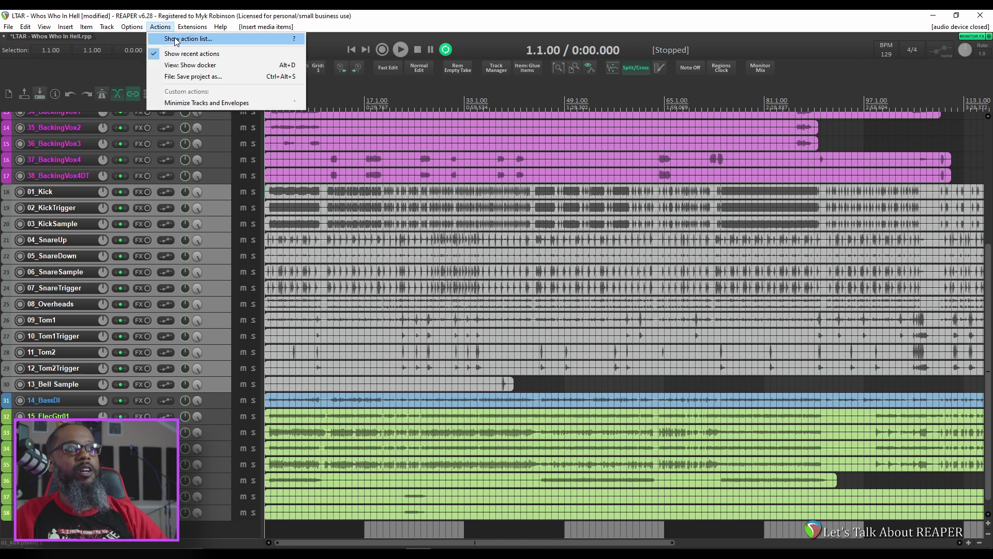
pyautogui.click(175, 38)
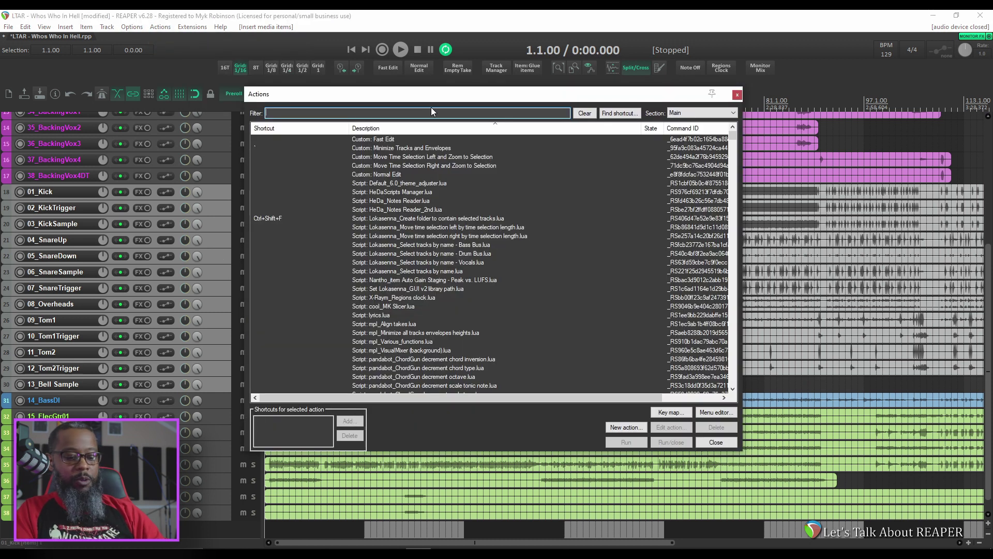
pyautogui.write('folder')
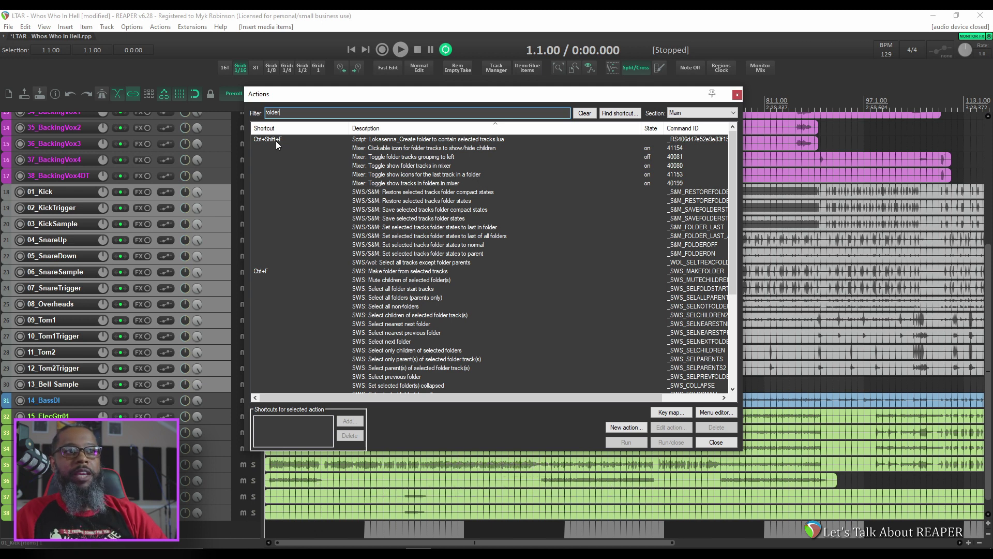
pyautogui.click(737, 95)
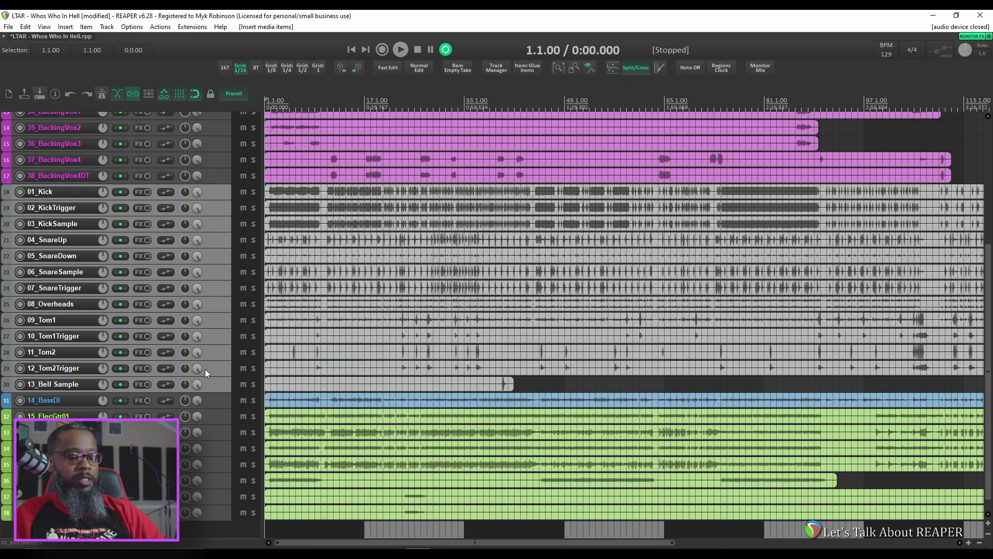
# Wrap the selected drums in a folder named Drums, collapse it, and move it to the top
pyautogui.hotkey('ctrl', 'shift', 'f')
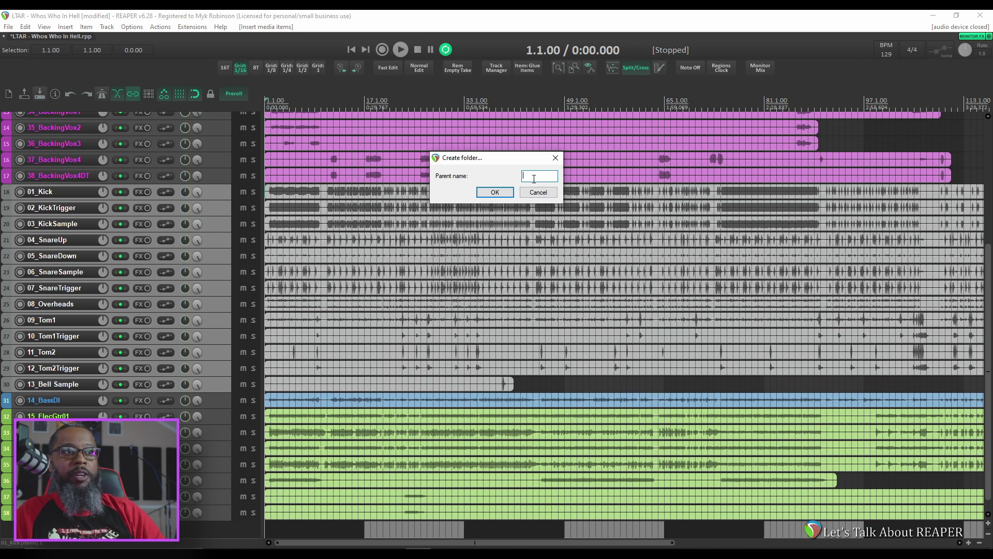
pyautogui.write('Drums')
pyautogui.press('Return')
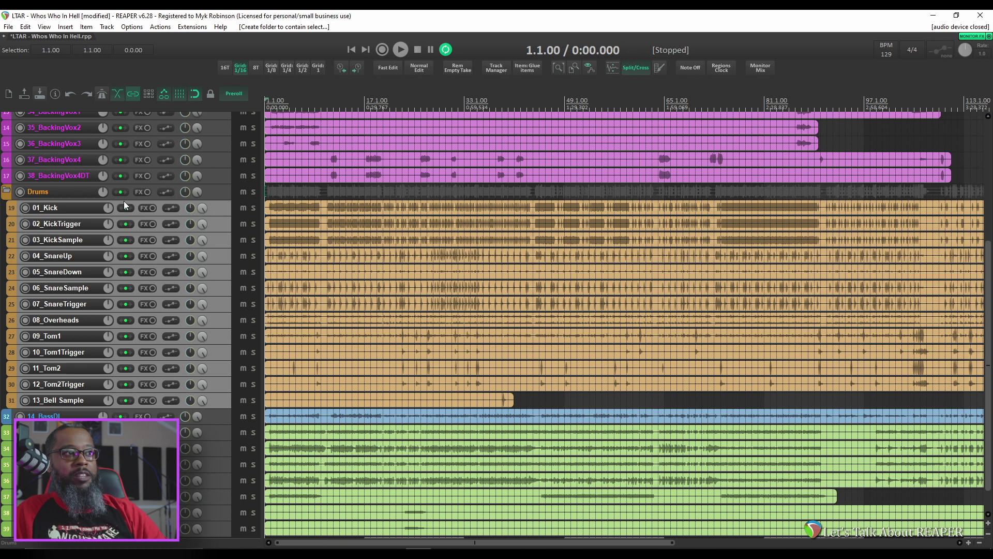
pyautogui.click(6, 192)
pyautogui.scroll(10, 212, 111)
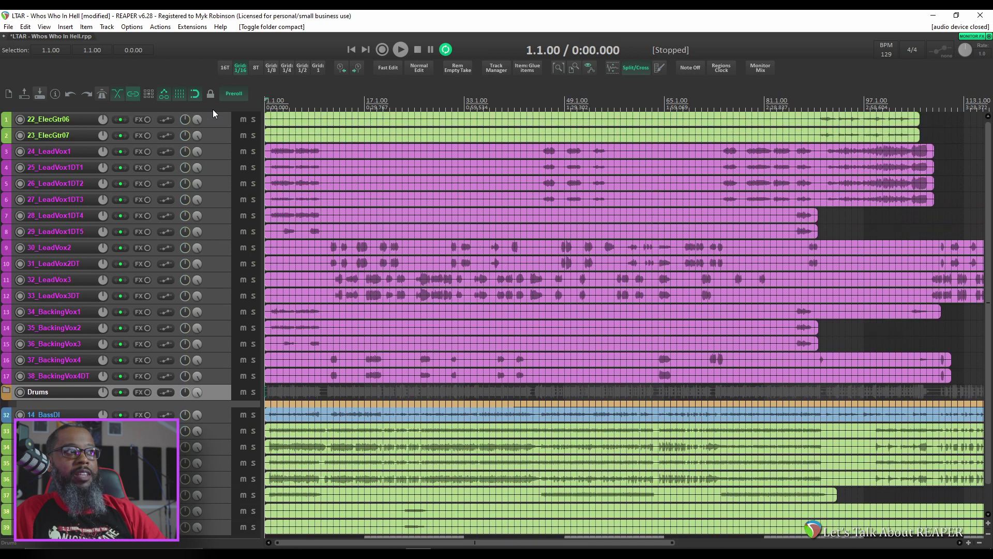
pyautogui.moveTo(213, 110); pyautogui.dragTo(209, 118)
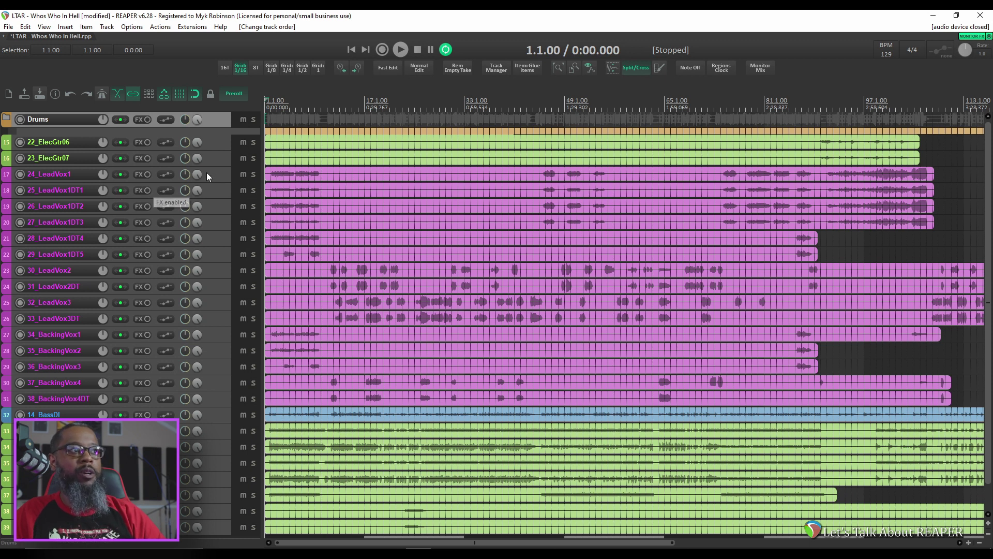
# Select 22_ElecGtr06 and 23_ElecGtr07, then open the Track Manager and widen it
pyautogui.moveTo(215, 142); pyautogui.dragTo(220, 157)
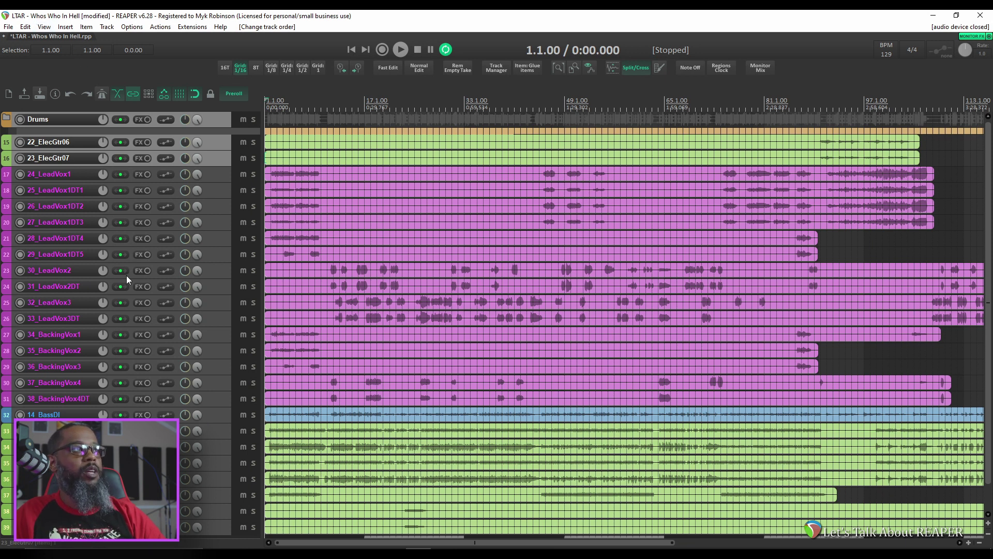
pyautogui.click(44, 26)
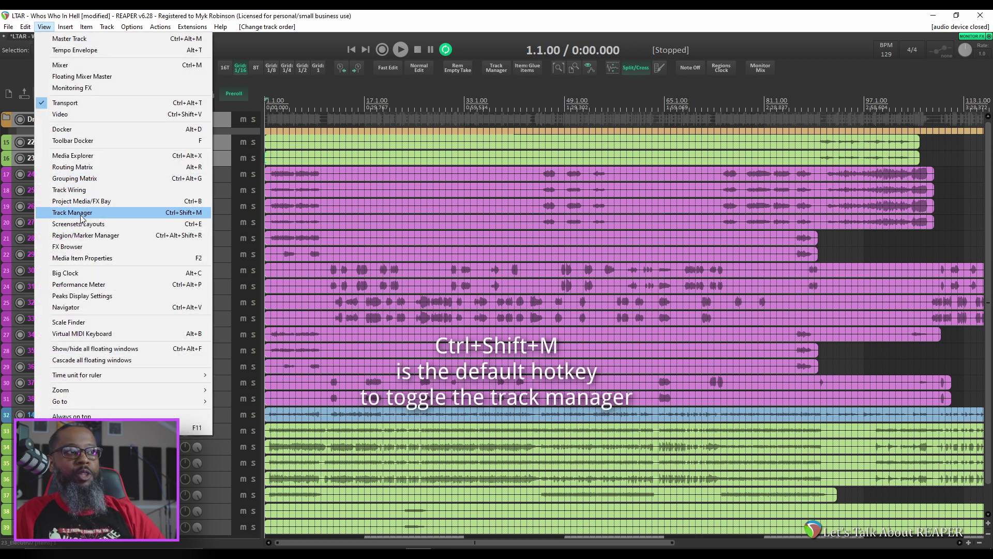
pyautogui.click(72, 212)
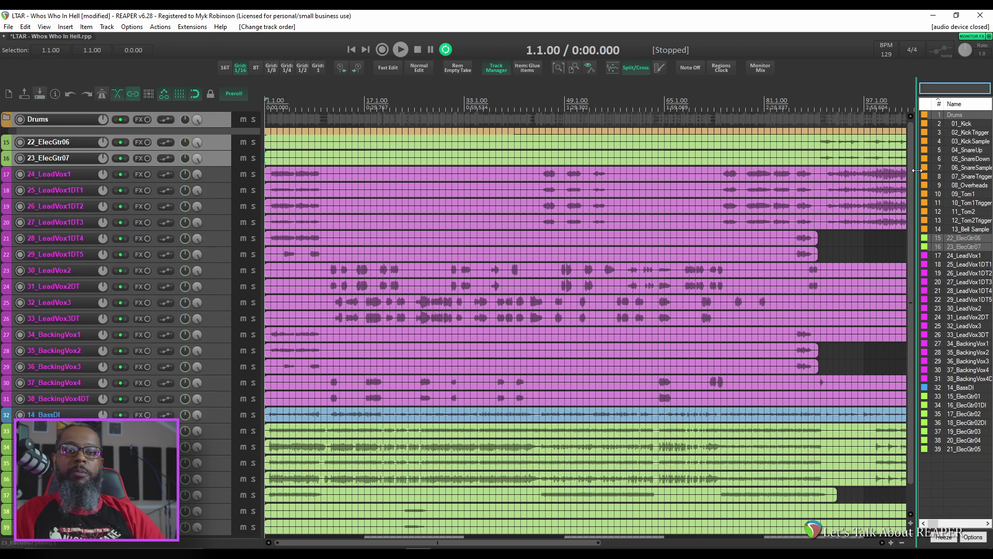
pyautogui.moveTo(917, 170); pyautogui.dragTo(780, 175)
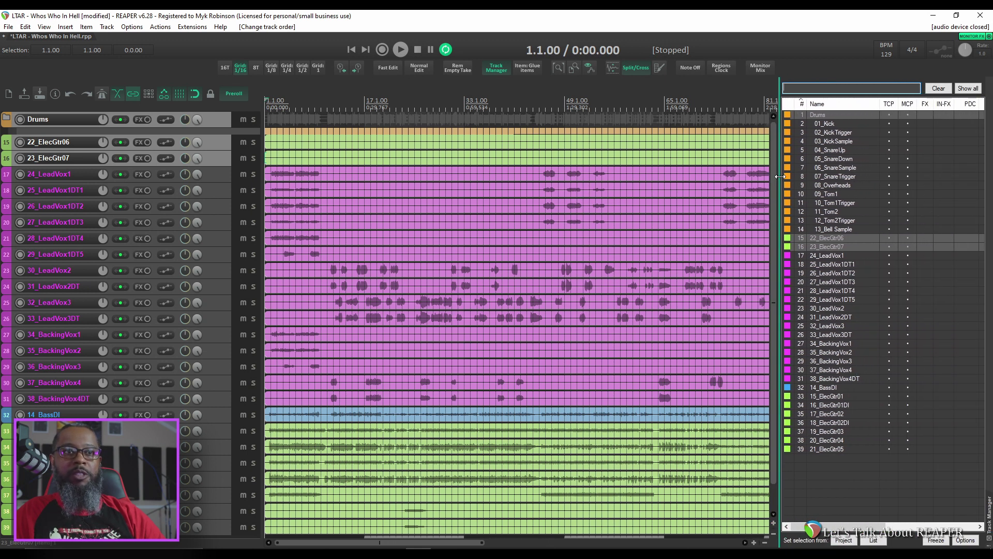
# Move ElecGtr06–07 beside the other guitars, then 14_BassDI and all guitars above 24_LeadVox1
pyautogui.click(835, 247)
pyautogui.keyDown('shift'); pyautogui.click(828, 238); pyautogui.keyUp('shift')
pyautogui.moveTo(827, 238); pyautogui.dragTo(823, 396)
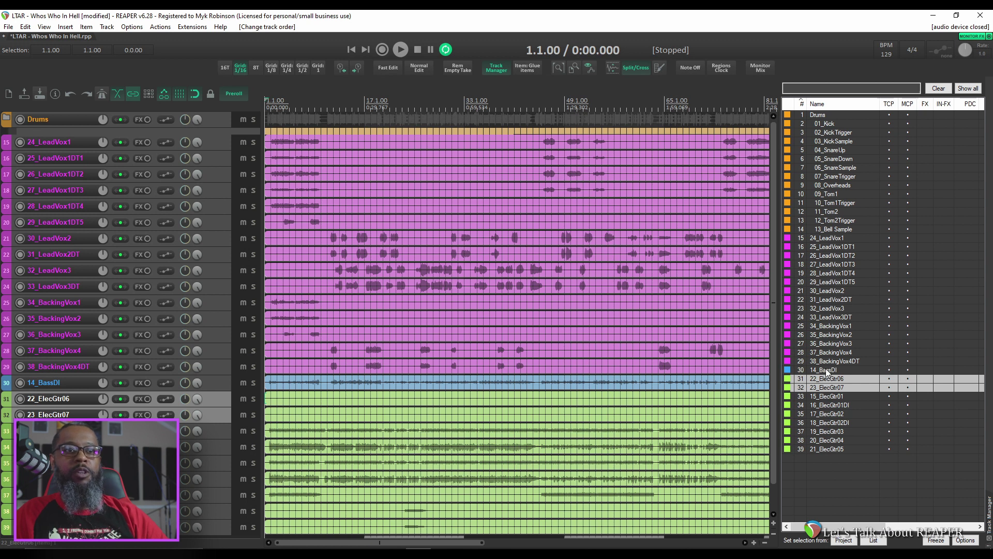
pyautogui.moveTo(828, 370); pyautogui.dragTo(839, 457)
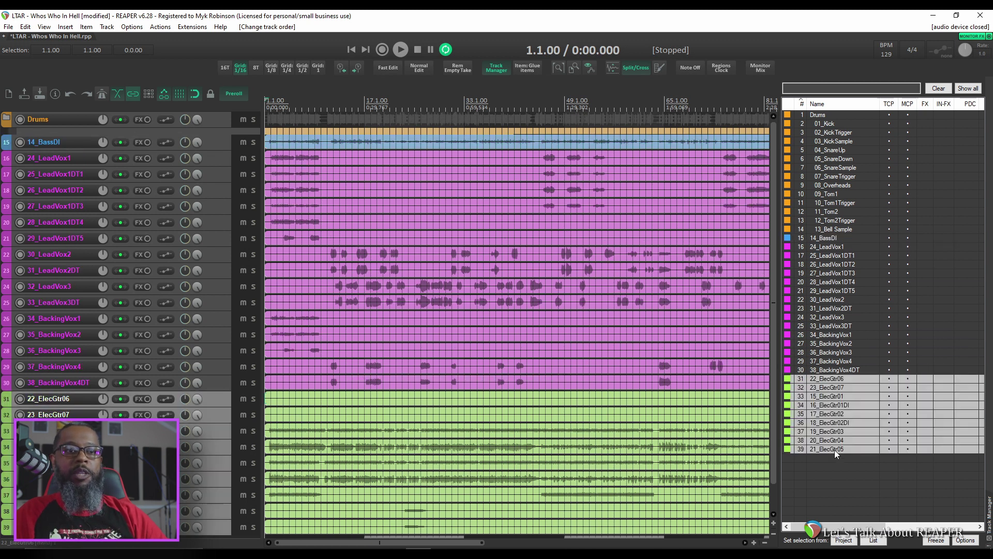
pyautogui.click(834, 449)
pyautogui.keyDown('shift'); pyautogui.click(833, 380); pyautogui.keyUp('shift')
pyautogui.moveTo(833, 383); pyautogui.dragTo(826, 249)
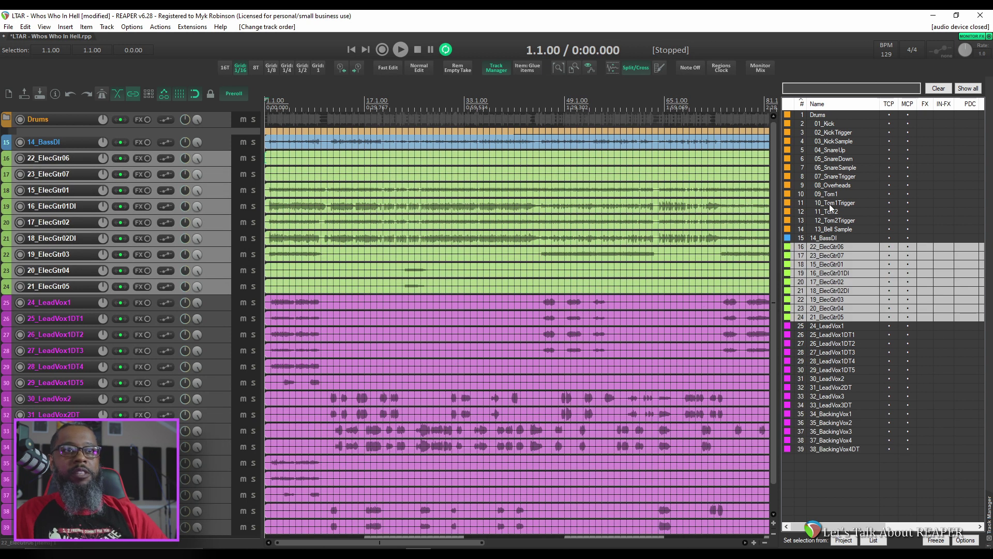
pyautogui.click(500, 70)
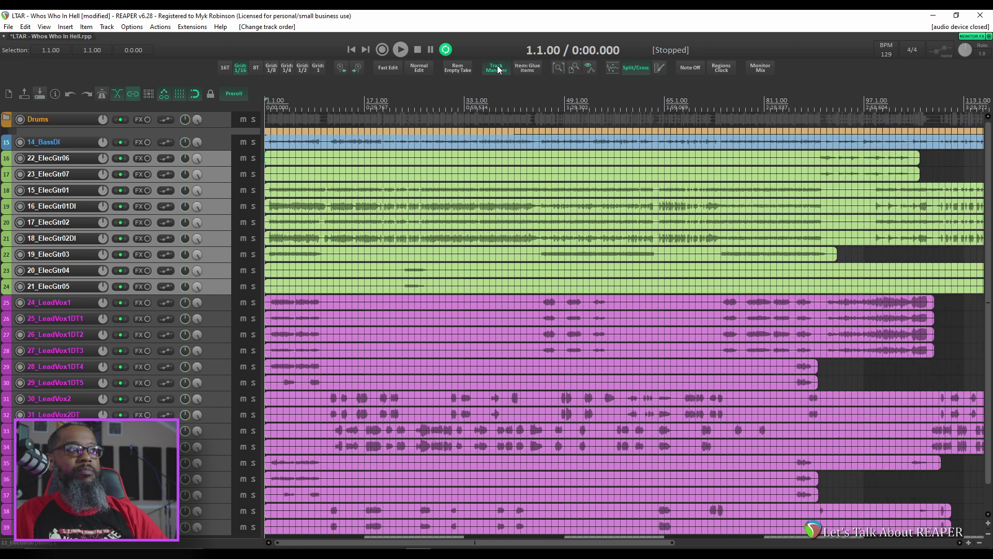
# Select 22_ElecGtr06 through 21_ElecGtr05 and wrap them in a folder named Guitars
pyautogui.click(221, 163)
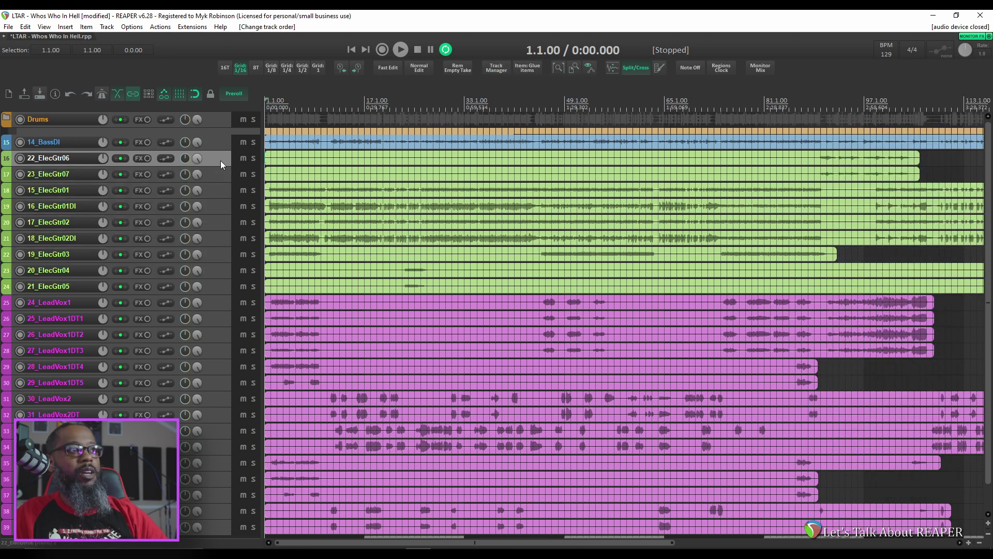
pyautogui.keyDown('shift'); pyautogui.click(221, 287); pyautogui.keyUp('shift')
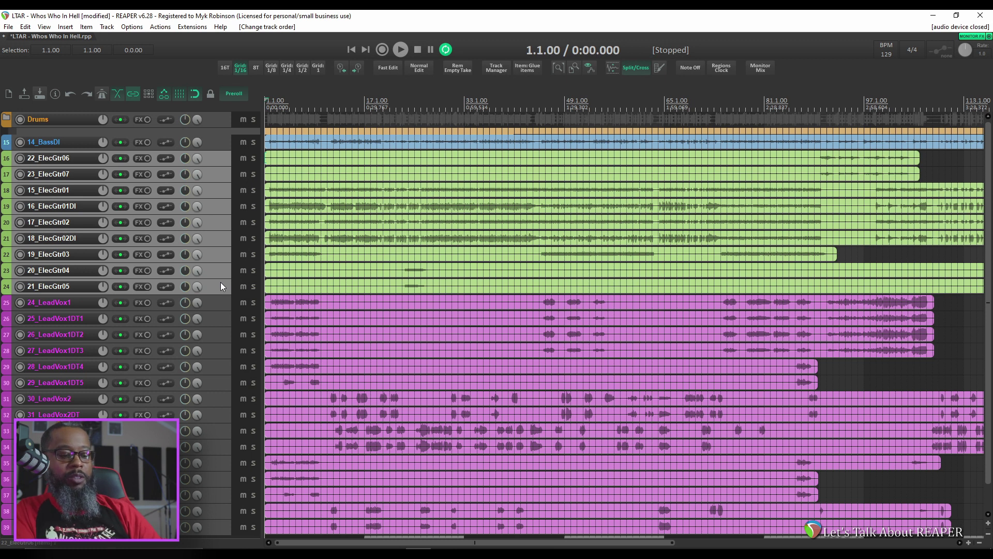
pyautogui.hotkey('ctrl', 'shift', 'f')
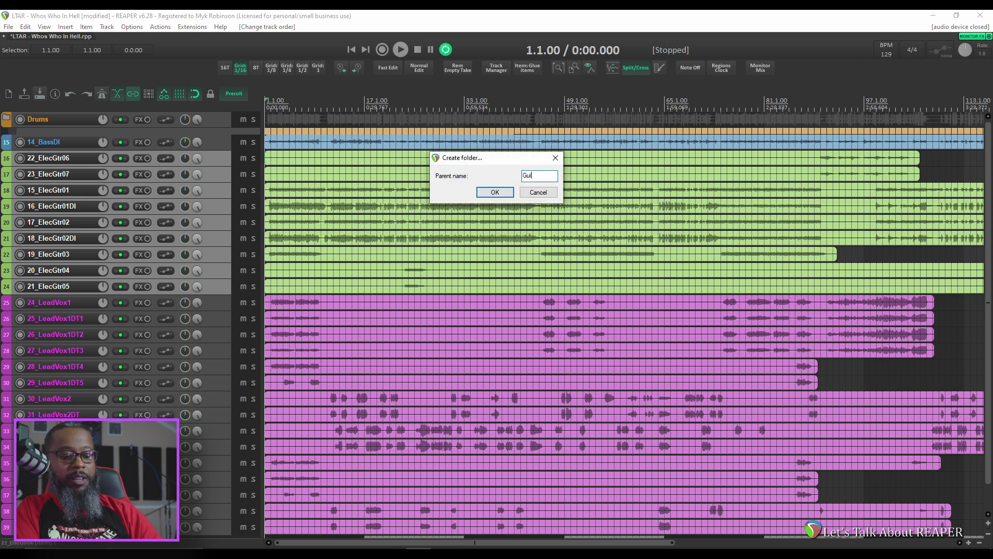
pyautogui.press('Return')
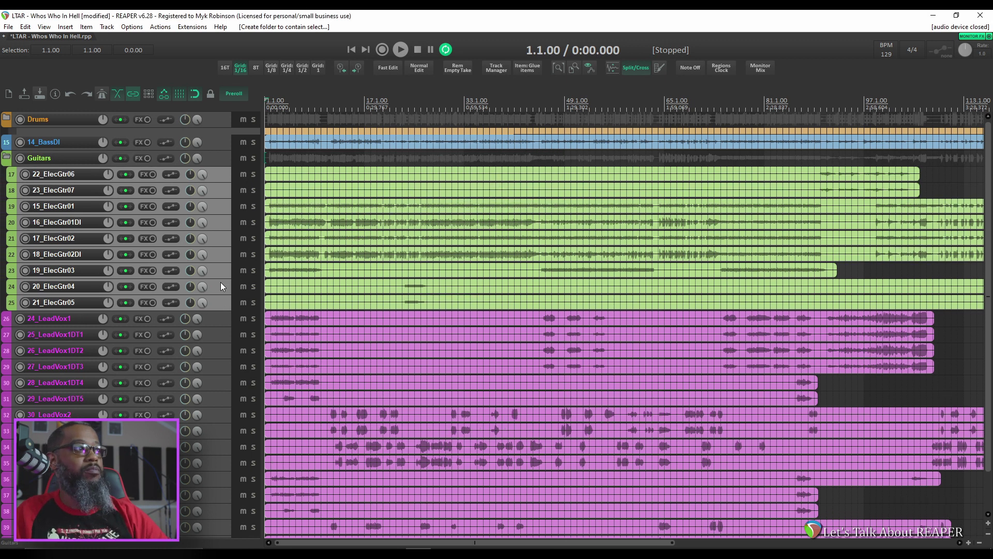
# Select the 14_BassDI track, then the 24_LeadVox1 track
pyautogui.click(221, 145)
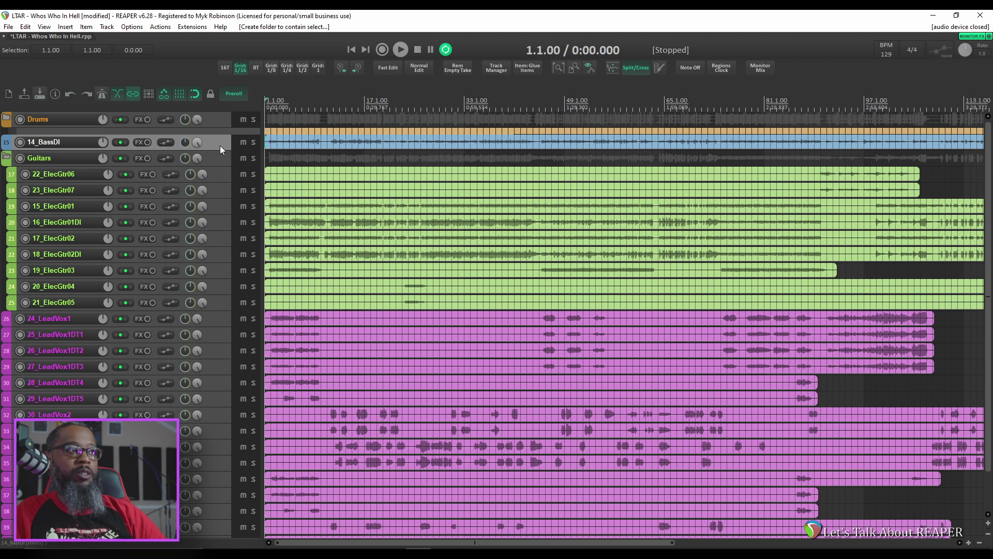
pyautogui.click(228, 316)
pyautogui.scroll(-3, 223, 327)
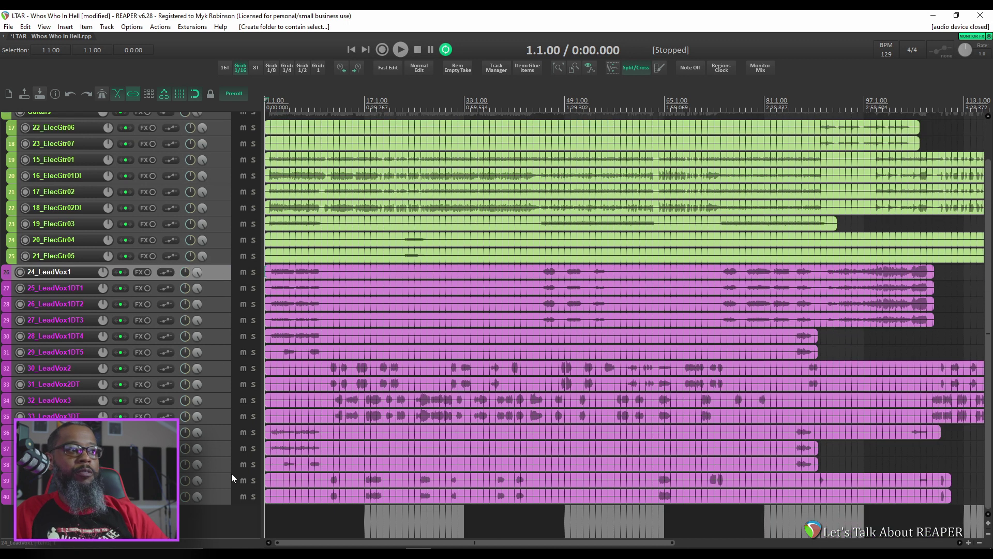
# Group 24_LeadVox1 through the last backing vocal track into a new folder named Vocals
pyautogui.keyDown('shift'); pyautogui.click(226, 499); pyautogui.keyUp('shift')
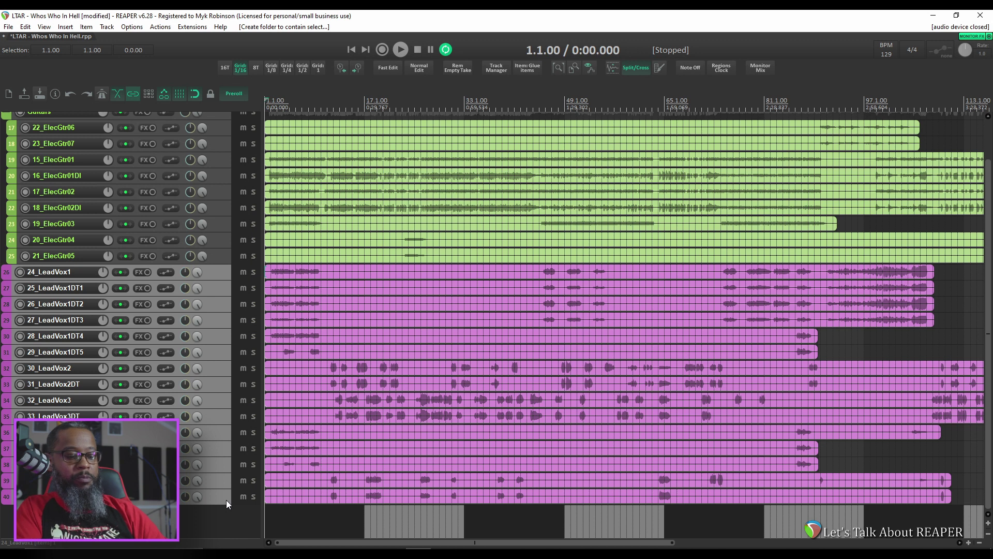
pyautogui.hotkey('ctrl', 'shift', 'f')
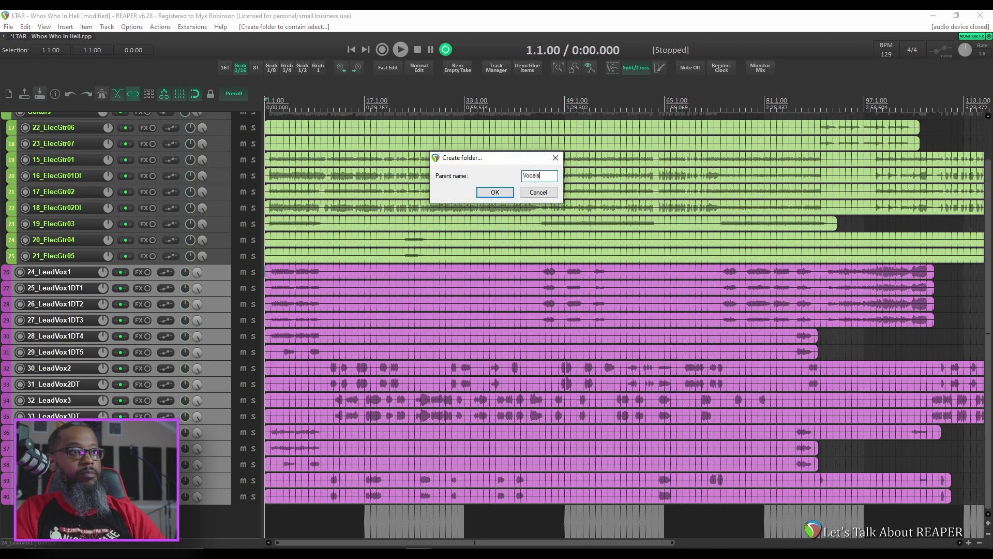
pyautogui.press('Return')
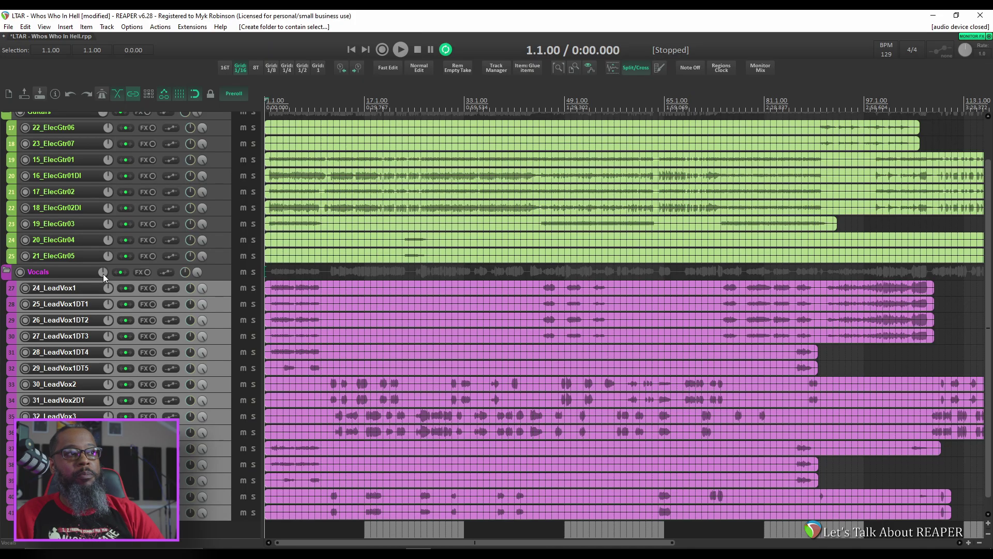
# Nest 34_BackingVox1 through 38_BackingVox4DT in a new BGV folder under Vocals
pyautogui.moveTo(101, 271)
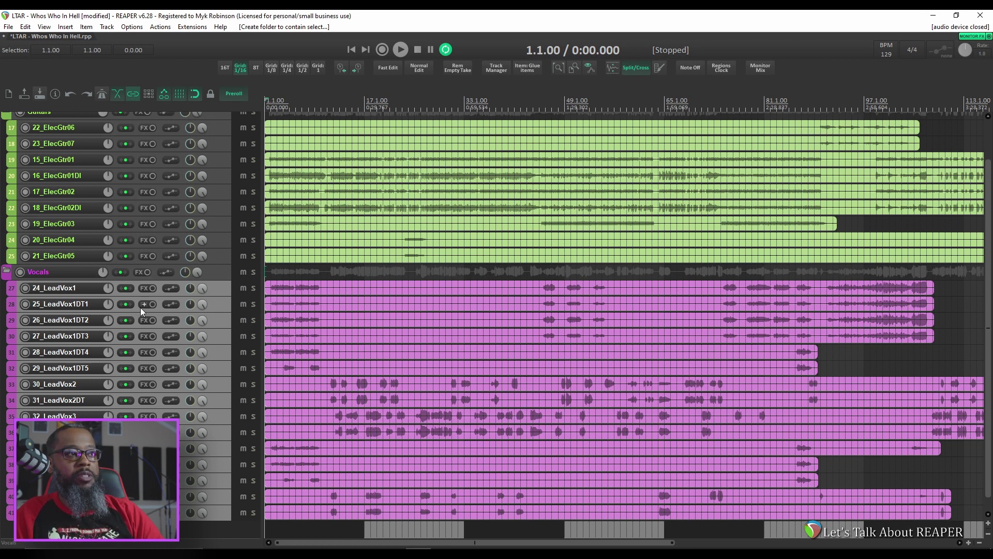
pyautogui.keyDown('shift'); pyautogui.click(217, 445); pyautogui.keyUp('shift')
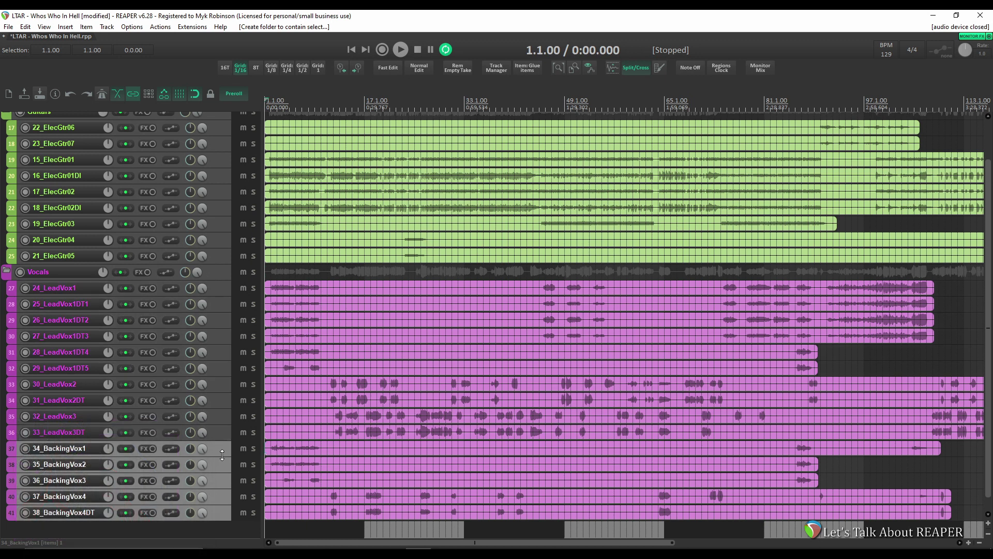
pyautogui.hotkey('ctrl', 'shift', 'f')
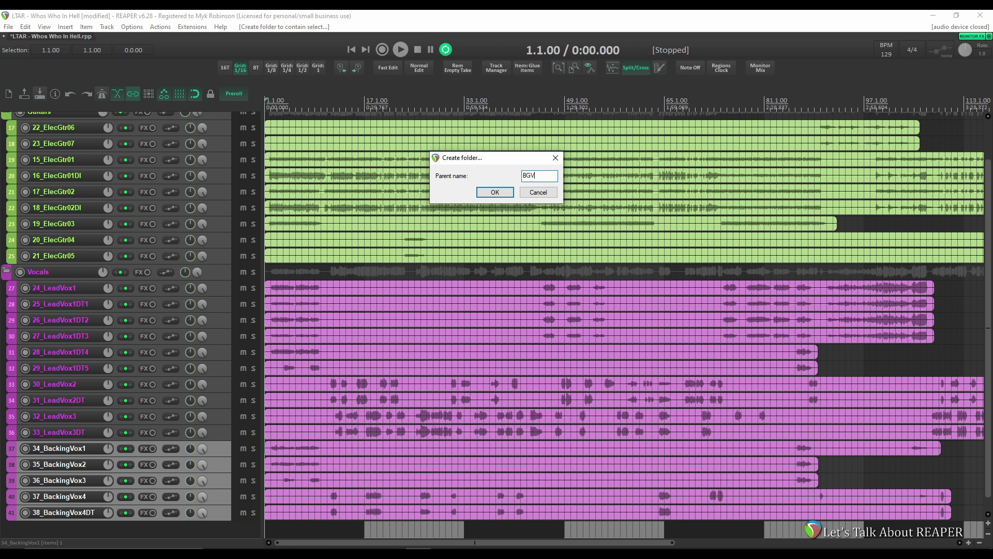
pyautogui.press('Return')
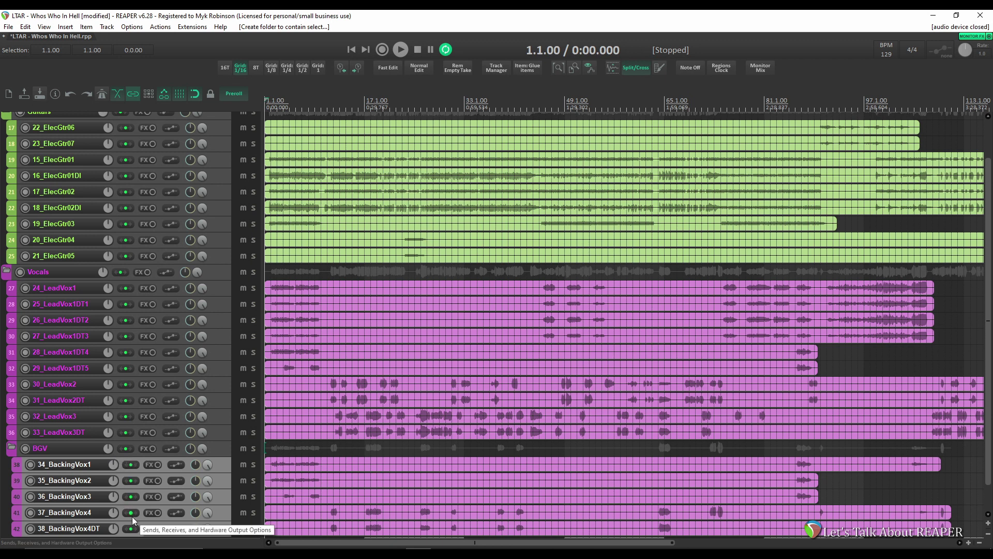
# Mute the guitar DI tracks 16_ElecGtr01DI and 18_ElecGtr02DI
pyautogui.scroll(-1, 132, 517)
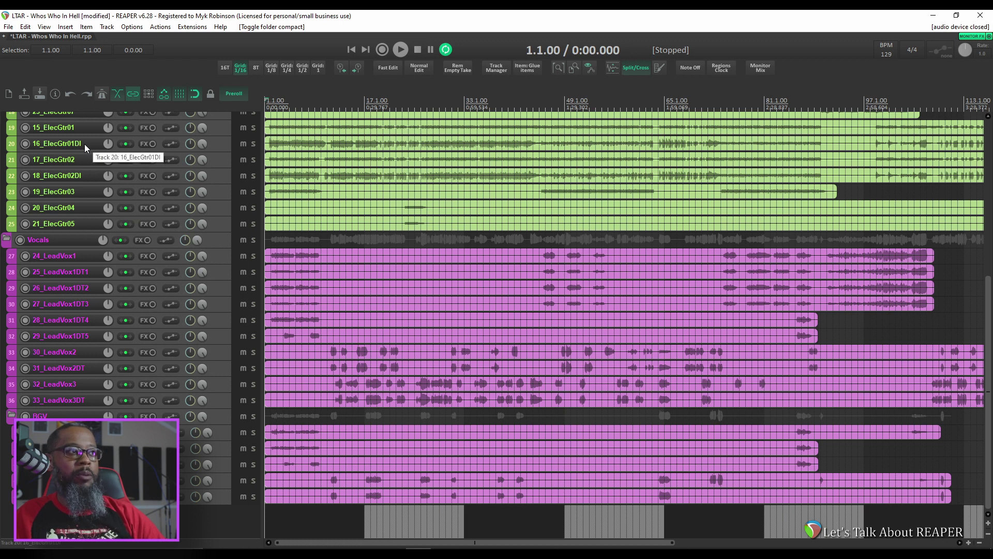
pyautogui.click(244, 143)
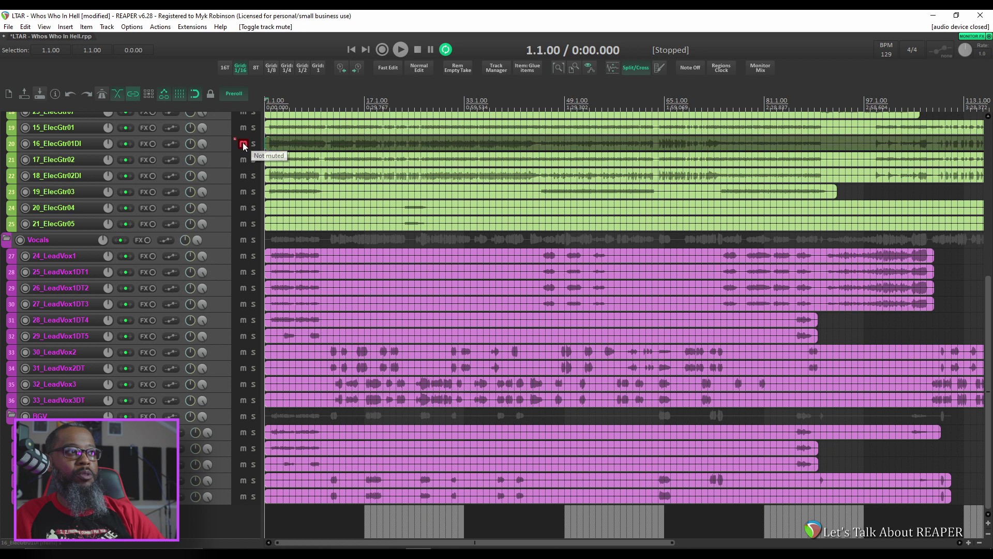
pyautogui.click(243, 176)
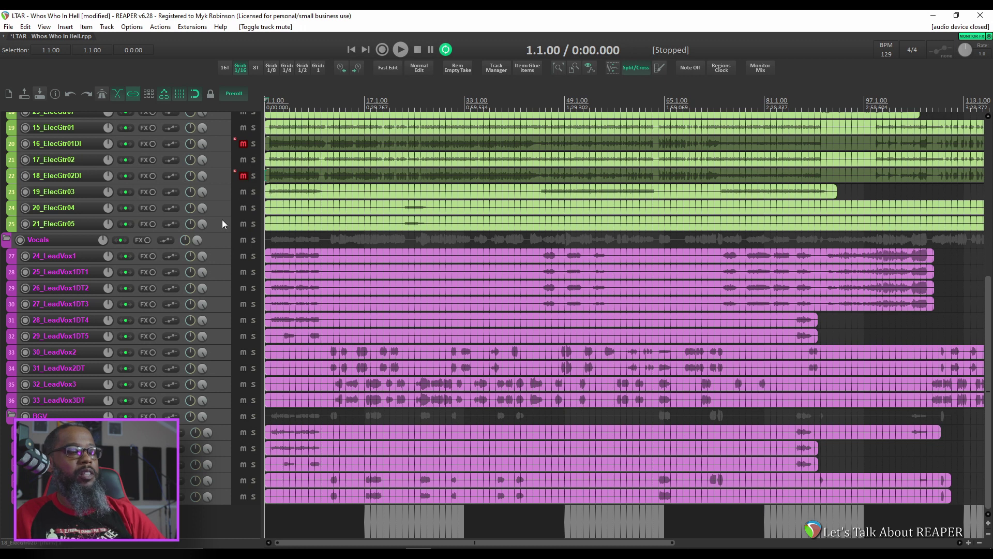
pyautogui.hotkey('ctrl', 'm')
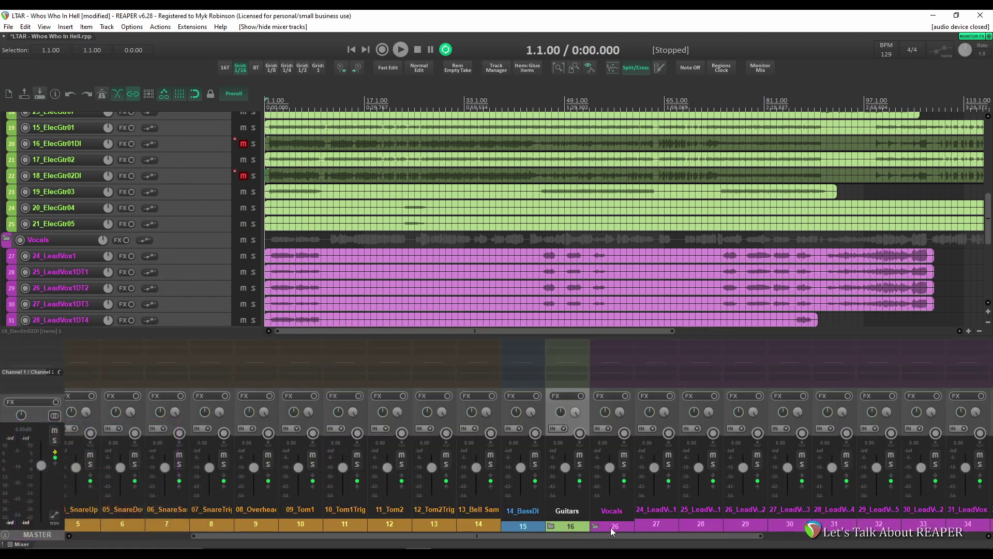
# Collapse the Drums and Guitars mixer strips and lower the four main strips to -12.2 dB
pyautogui.click(551, 527)
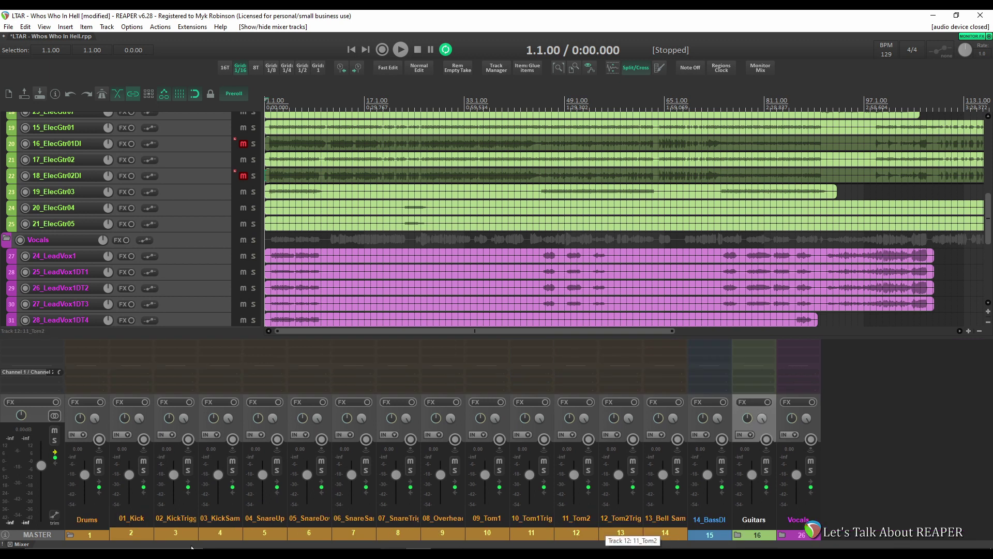
pyautogui.click(70, 535)
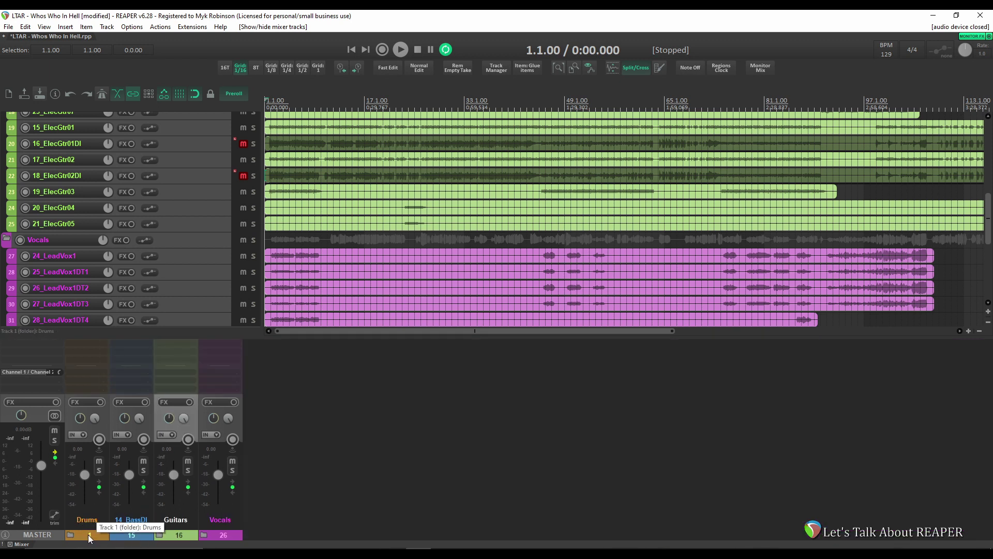
pyautogui.click(87, 523)
pyautogui.keyDown('shift'); pyautogui.click(219, 510); pyautogui.keyUp('shift')
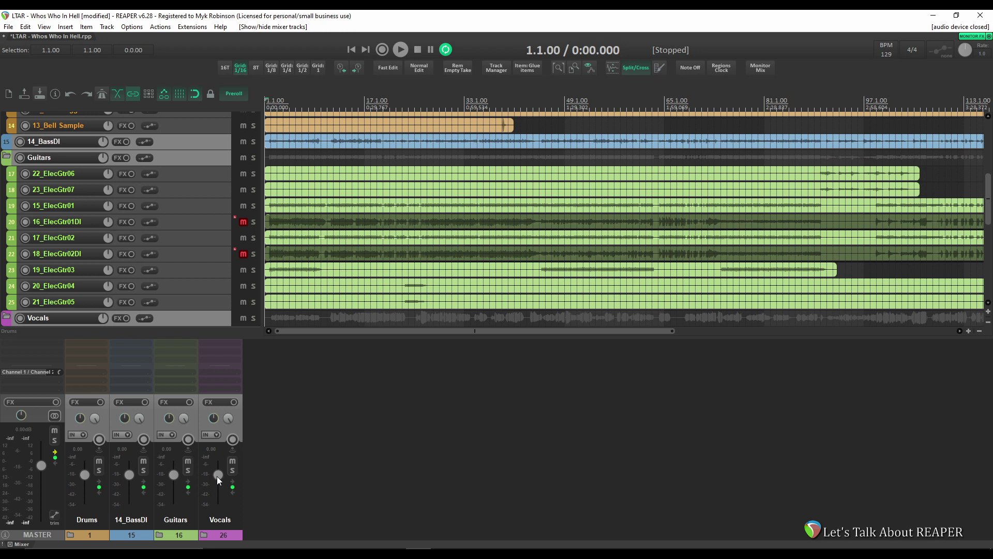
pyautogui.moveTo(218, 478); pyautogui.dragTo(220, 486)
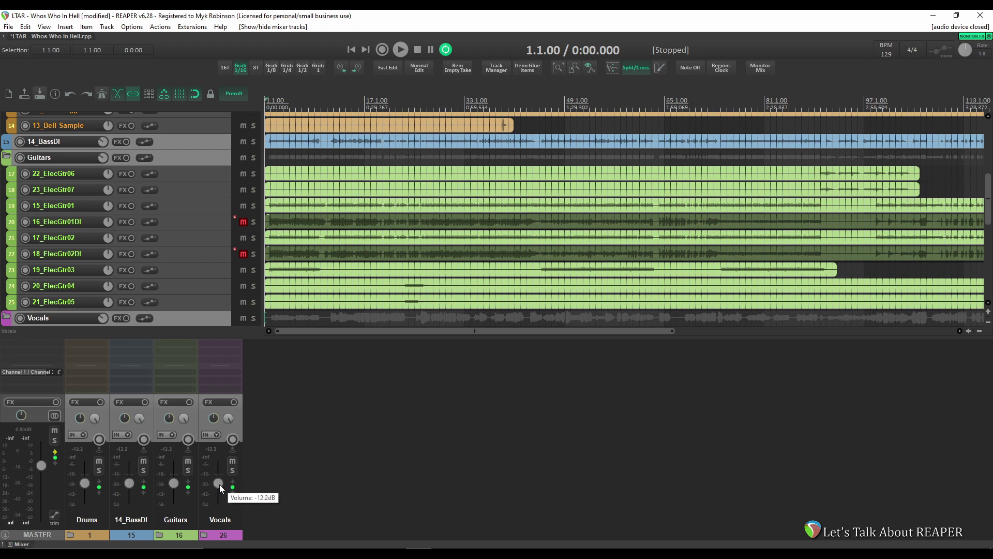
# Play the project from bar 7 to check the balance
pyautogui.click(303, 99)
pyautogui.press('space')
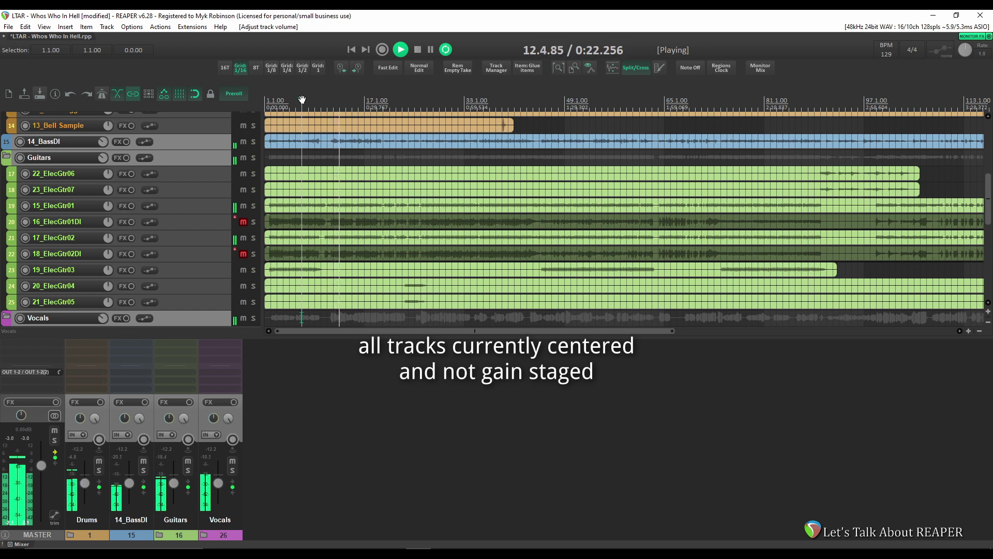
pyautogui.press('space')
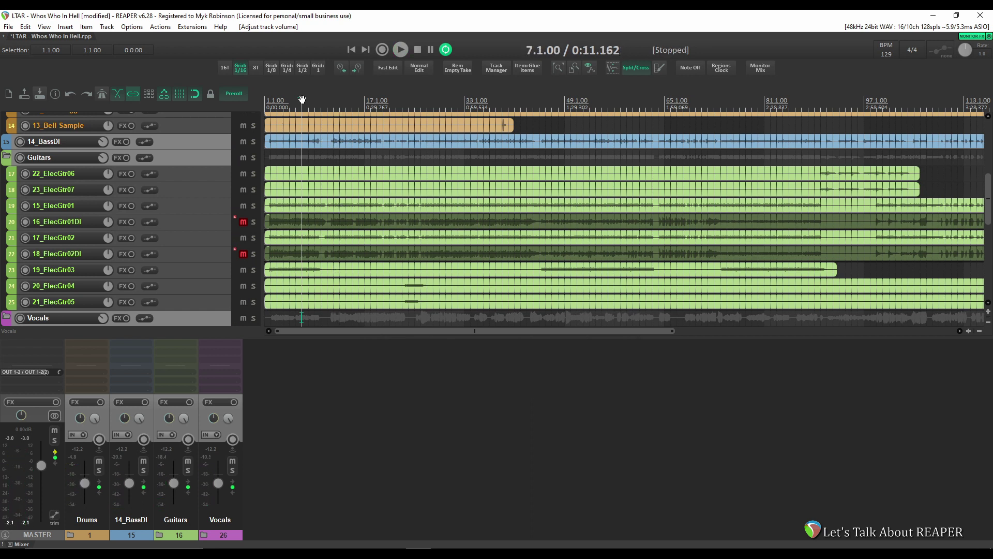
# Expand the Vocals folder's child strips in the mixer and solo the Vocals folder
pyautogui.click(203, 536)
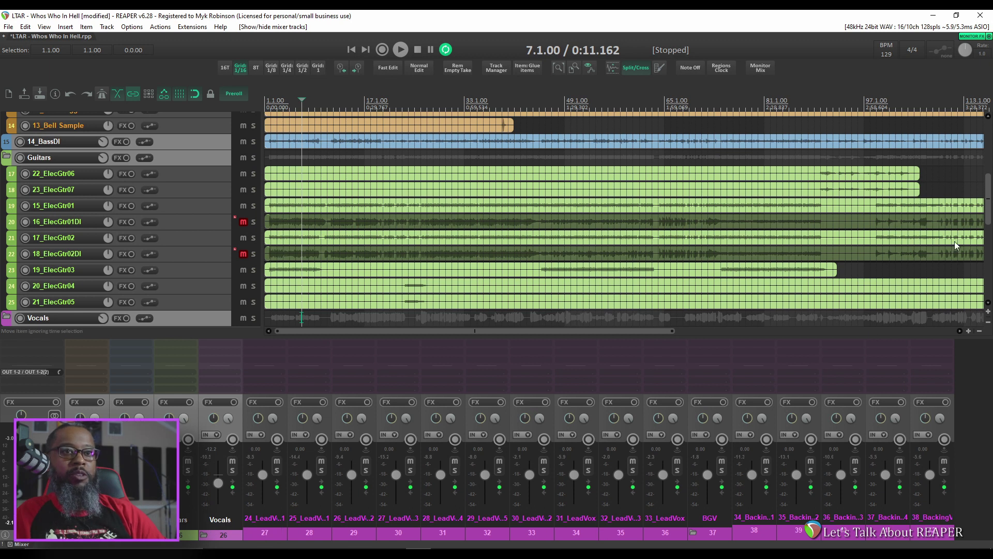
pyautogui.moveTo(988, 198); pyautogui.dragTo(988, 216)
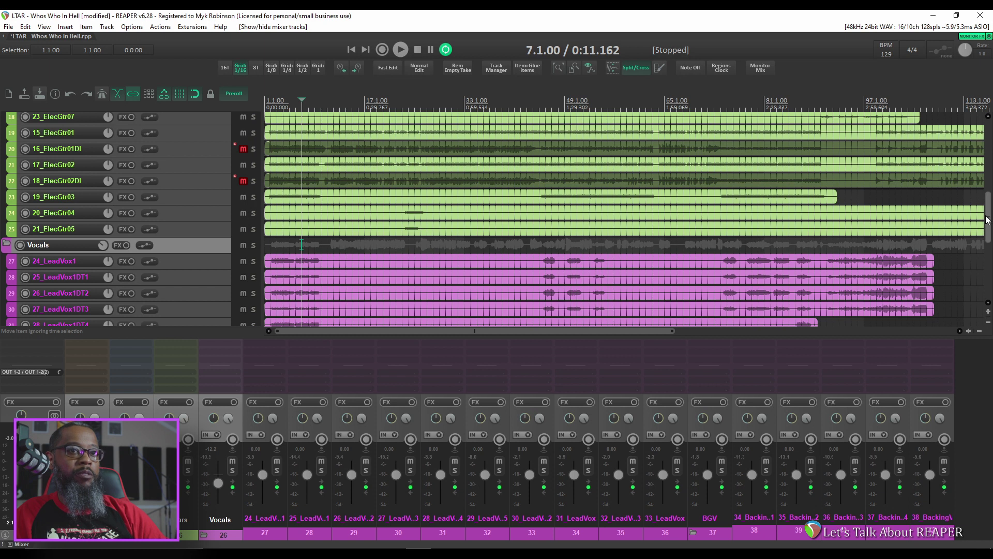
pyautogui.moveTo(988, 216); pyautogui.dragTo(990, 260)
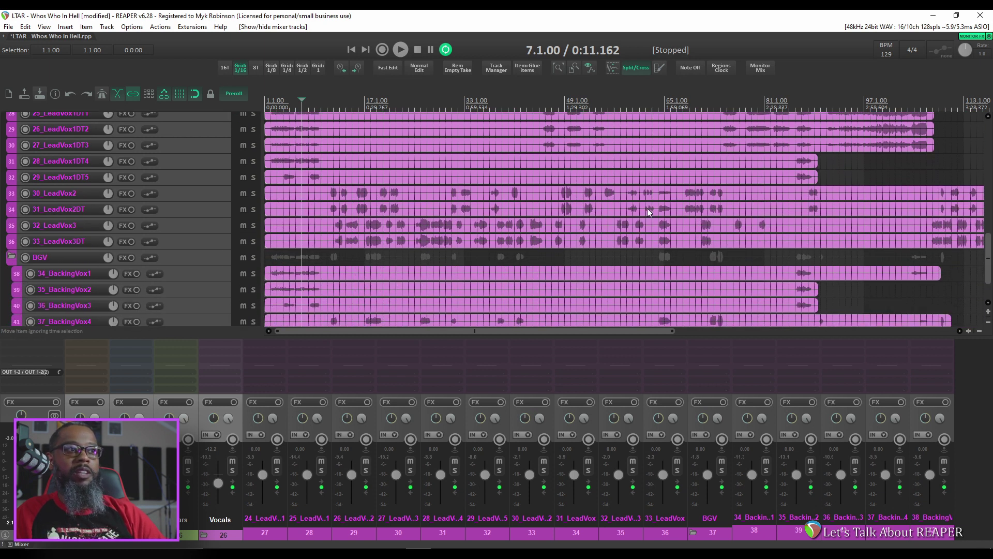
pyautogui.click(227, 476)
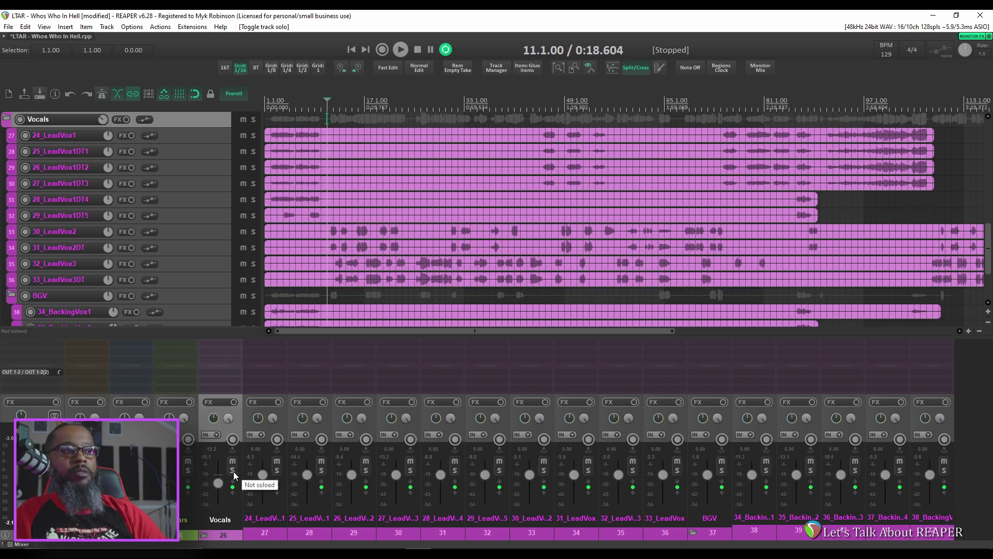
pyautogui.click(233, 471)
# Audition the soloed vocals over three short playback passes
pyautogui.press('space')
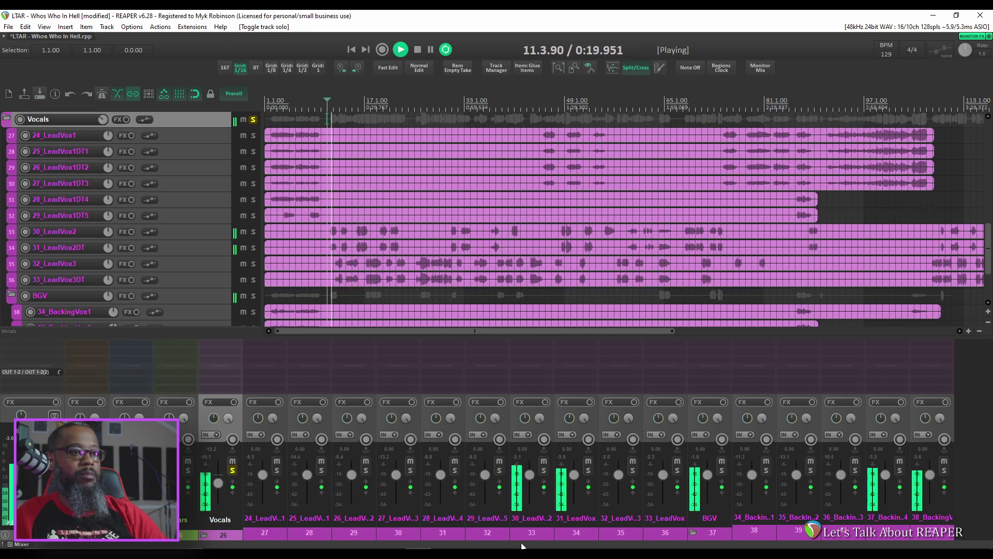
pyautogui.press('space')
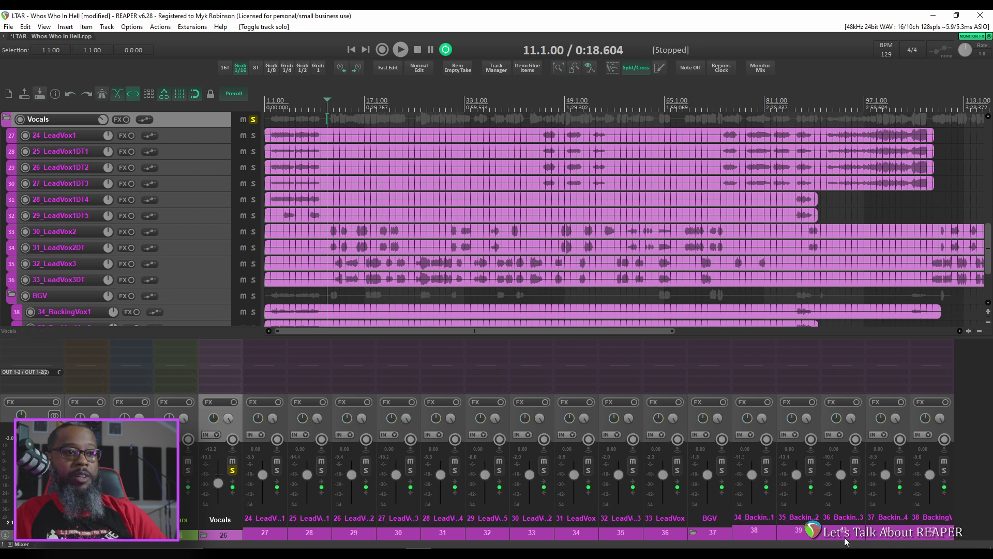
pyautogui.press('space')
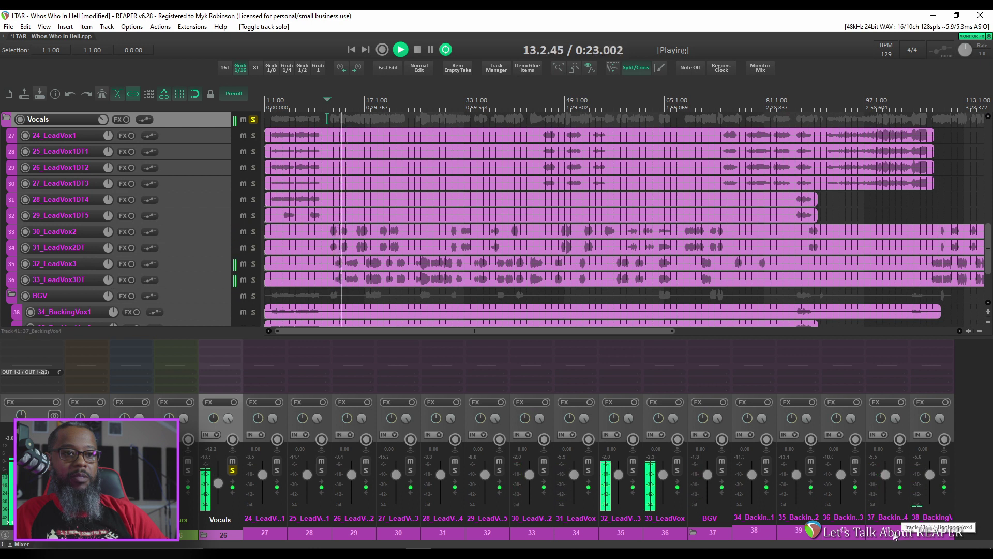
pyautogui.press('space')
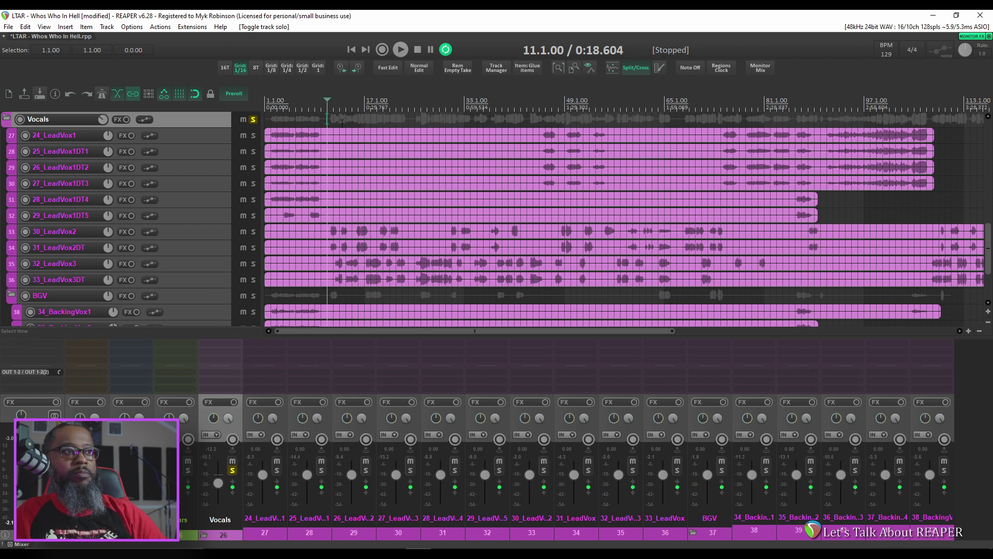
pyautogui.press('space')
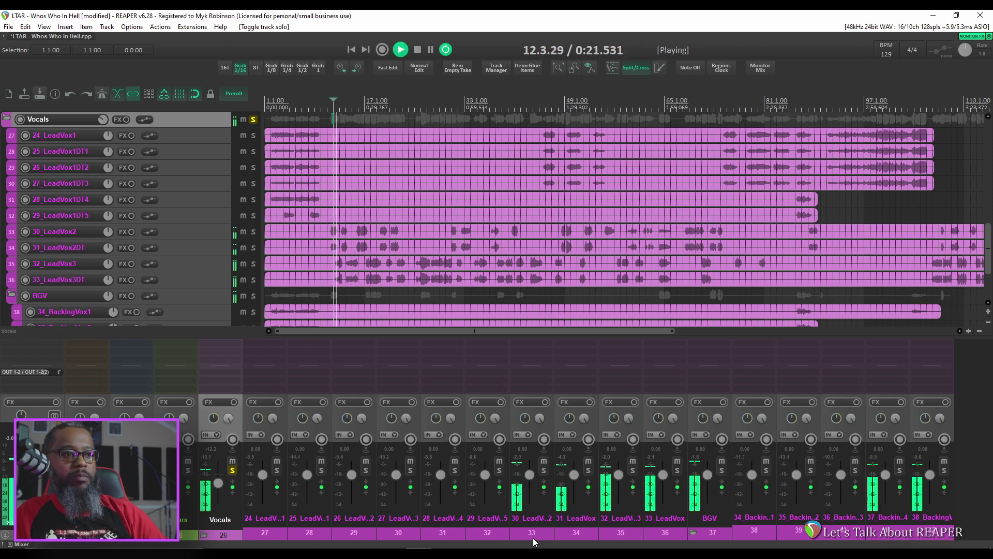
pyautogui.press('space')
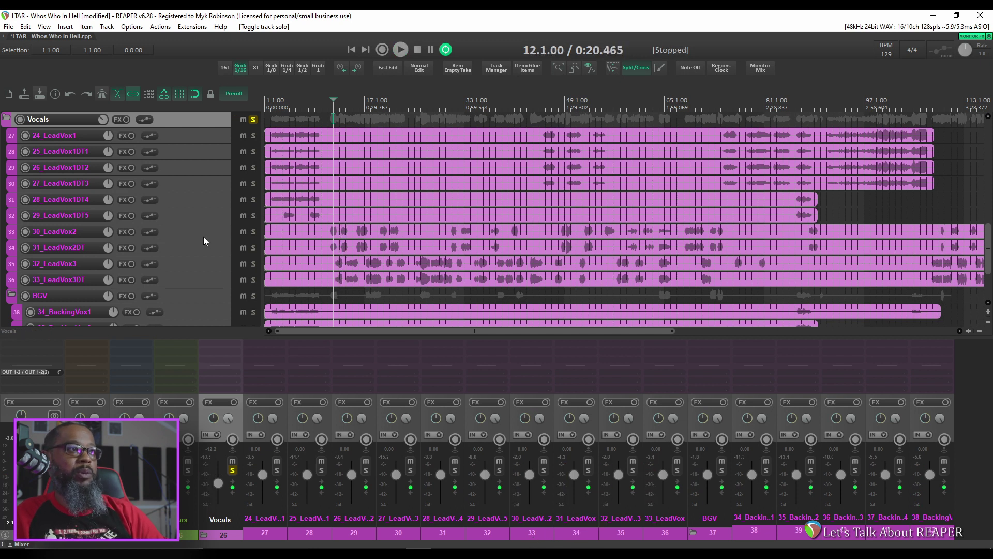
pyautogui.scroll(2, 204, 241)
# Insert a new track named Screams directly above 32_LeadVox3
pyautogui.scroll(-3, 198, 272)
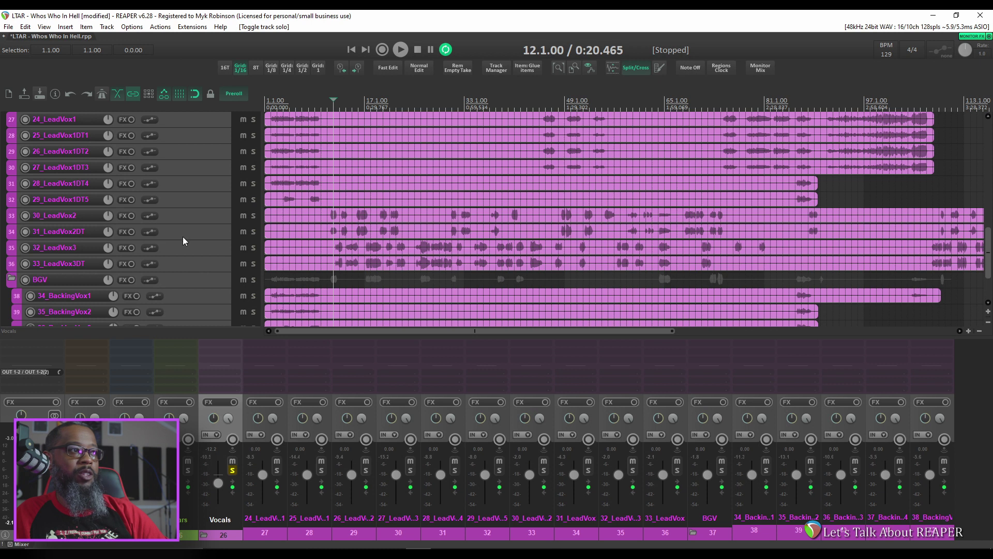
pyautogui.rightClick(187, 239)
pyautogui.click(207, 231)
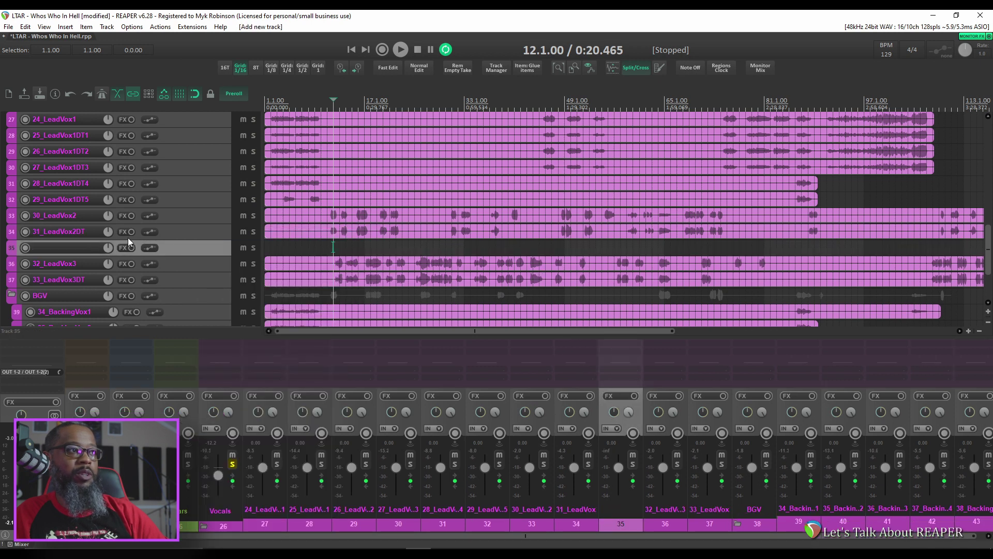
pyautogui.doubleClick(94, 250)
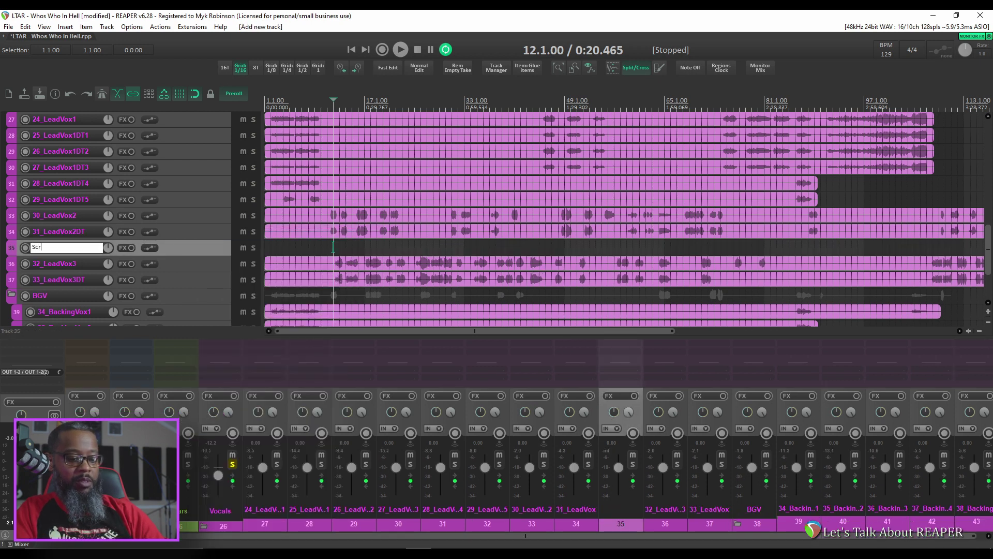
pyautogui.press('Return')
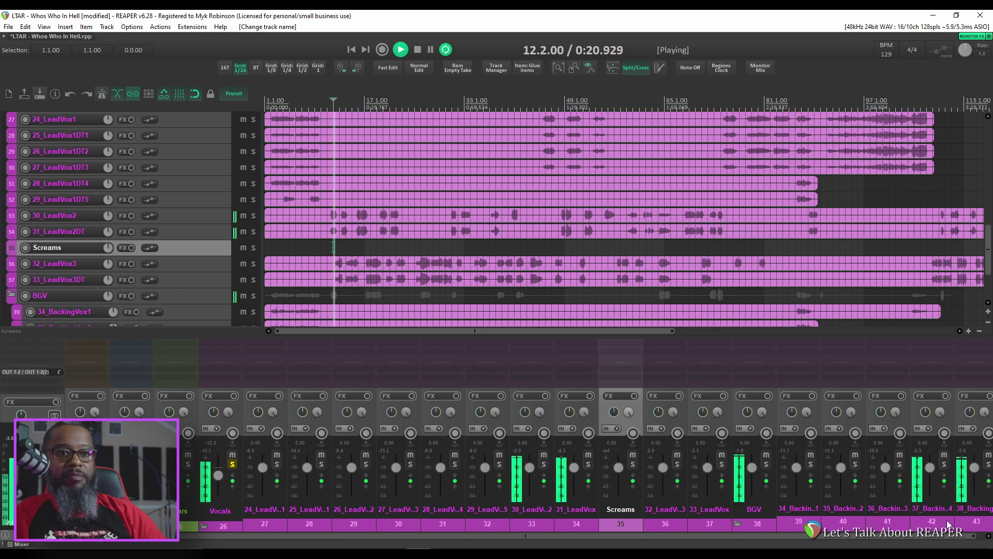
pyautogui.press('space')
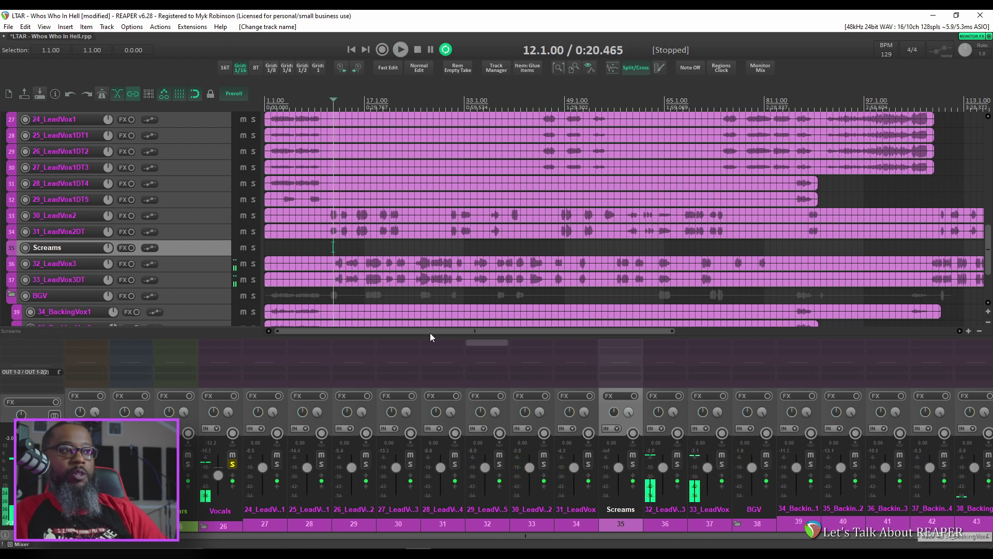
# Move 37_BackingVox4 and 38_BackingVox4DT into the Screams folder
pyautogui.scroll(-3, 989, 264)
pyautogui.click(200, 286)
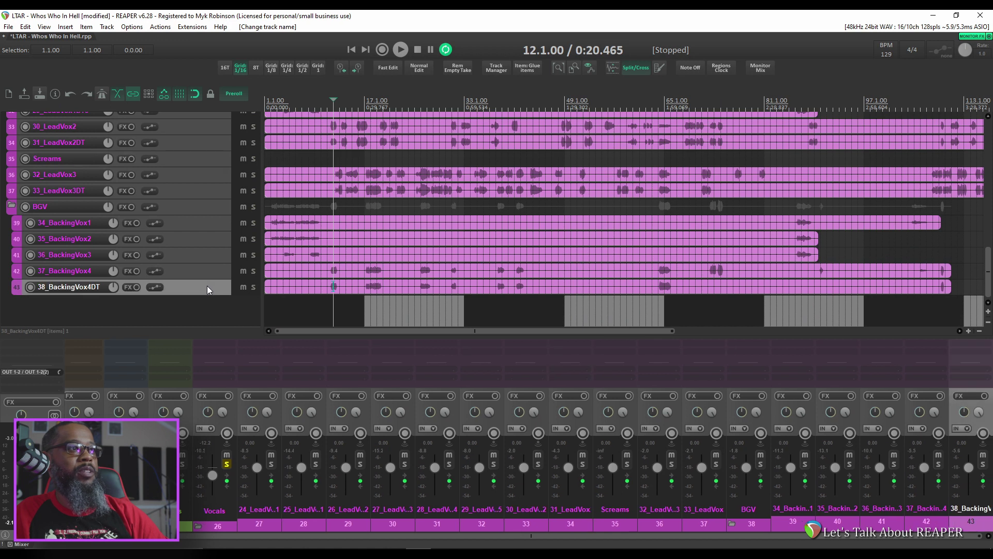
pyautogui.keyDown('shift'); pyautogui.click(199, 273); pyautogui.keyUp('shift')
pyautogui.moveTo(200, 273); pyautogui.dragTo(189, 171)
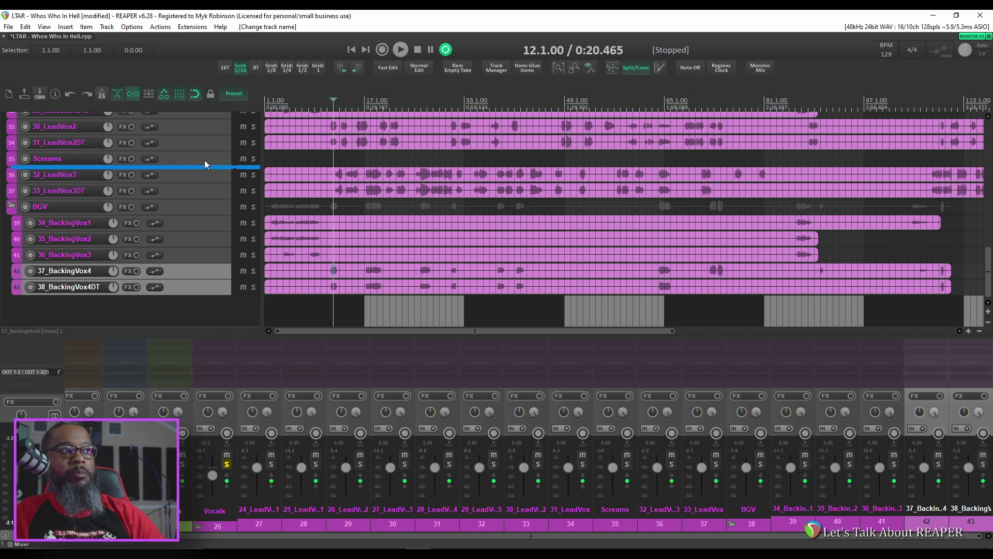
pyautogui.moveTo(205, 164); pyautogui.dragTo(205, 165)
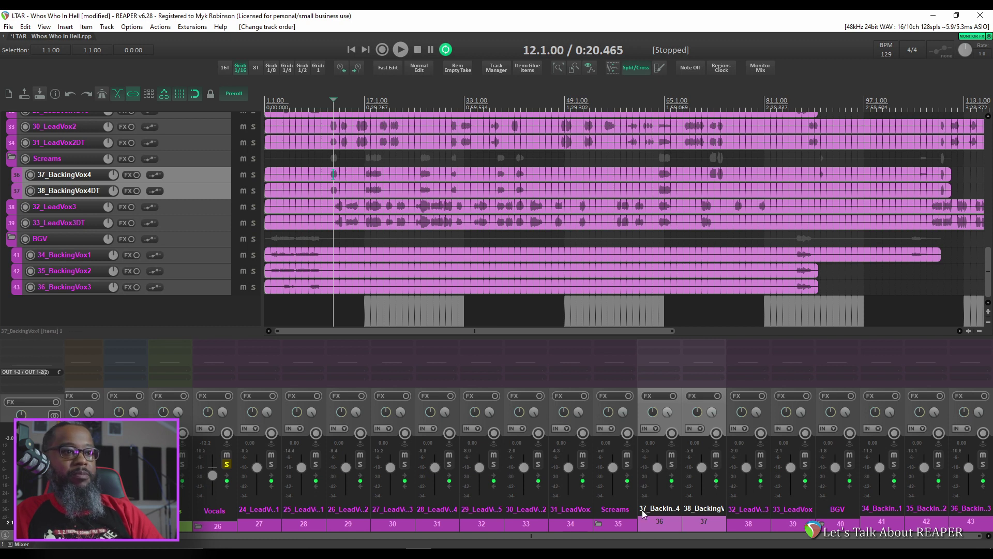
pyautogui.press('space')
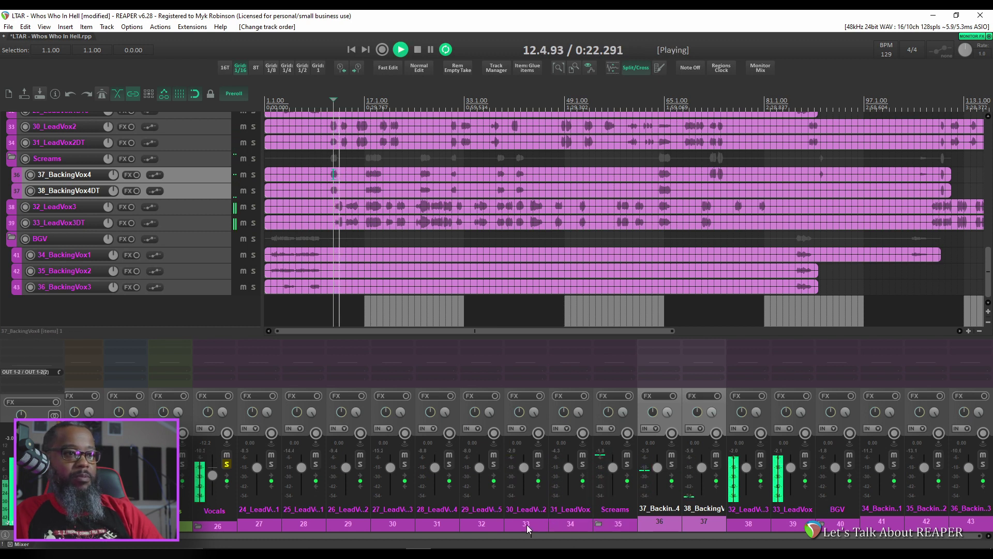
pyautogui.press('space')
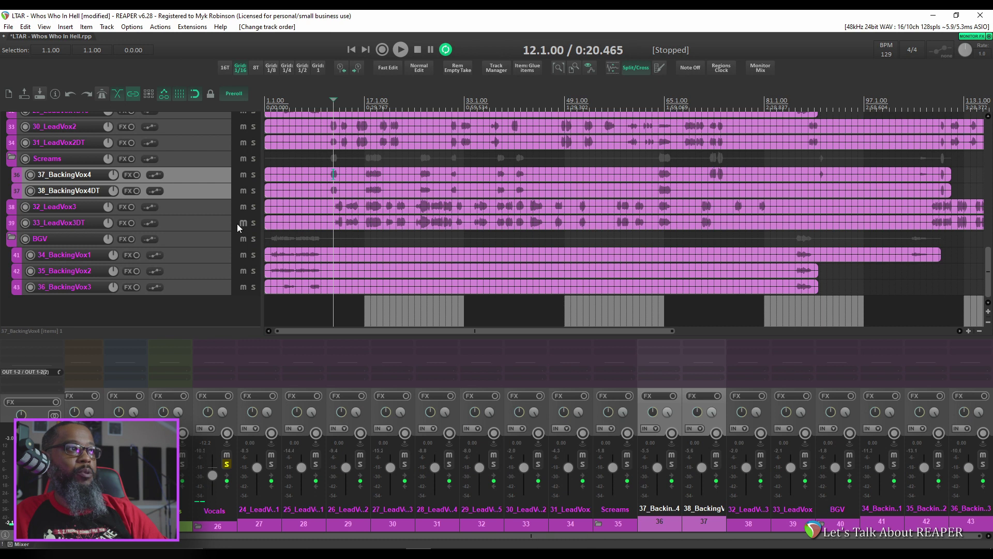
# Move 30_LeadVox2 and 31_LeadVox2DT into Screams and reset its clip indicator
pyautogui.click(187, 130)
pyautogui.keyDown('shift'); pyautogui.click(187, 146); pyautogui.keyUp('shift')
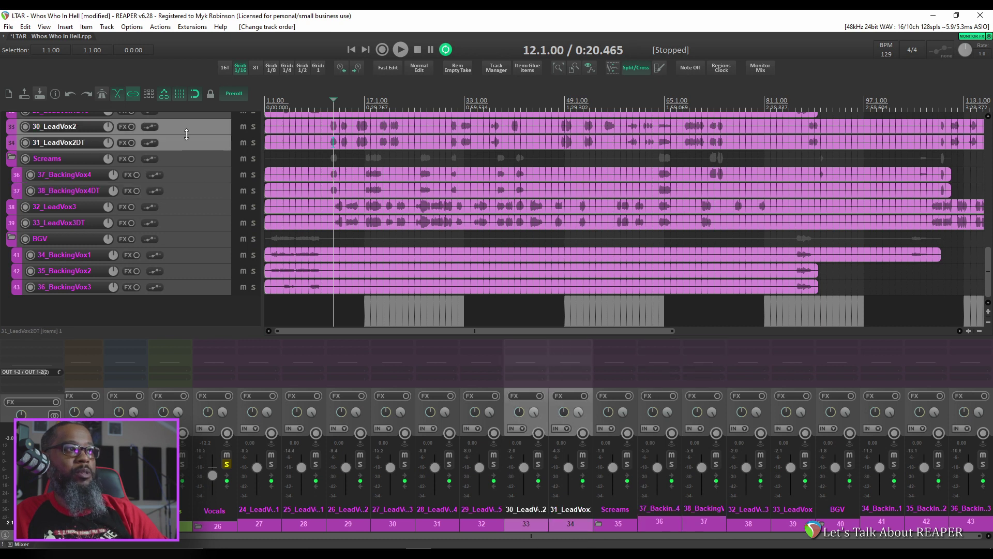
pyautogui.moveTo(186, 131); pyautogui.dragTo(196, 166)
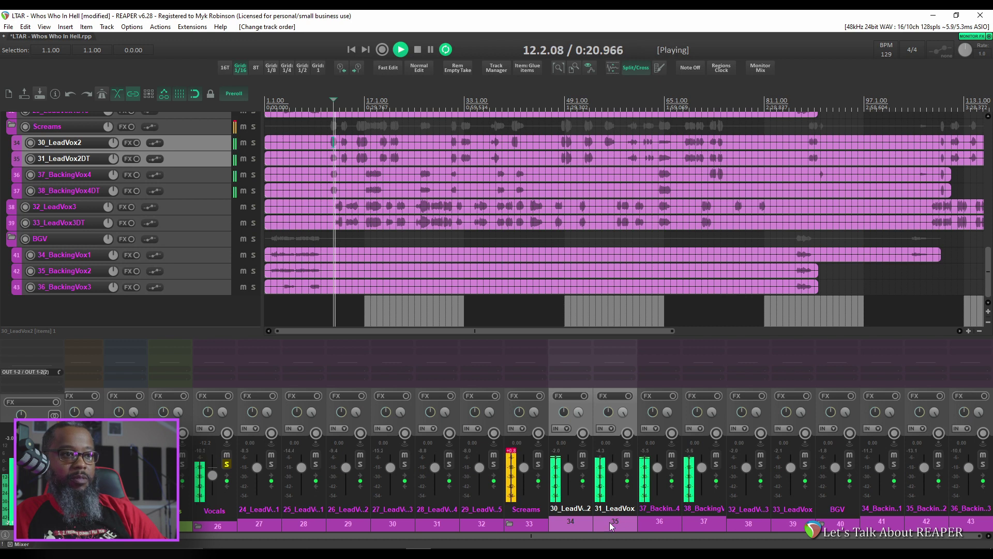
pyautogui.press('space')
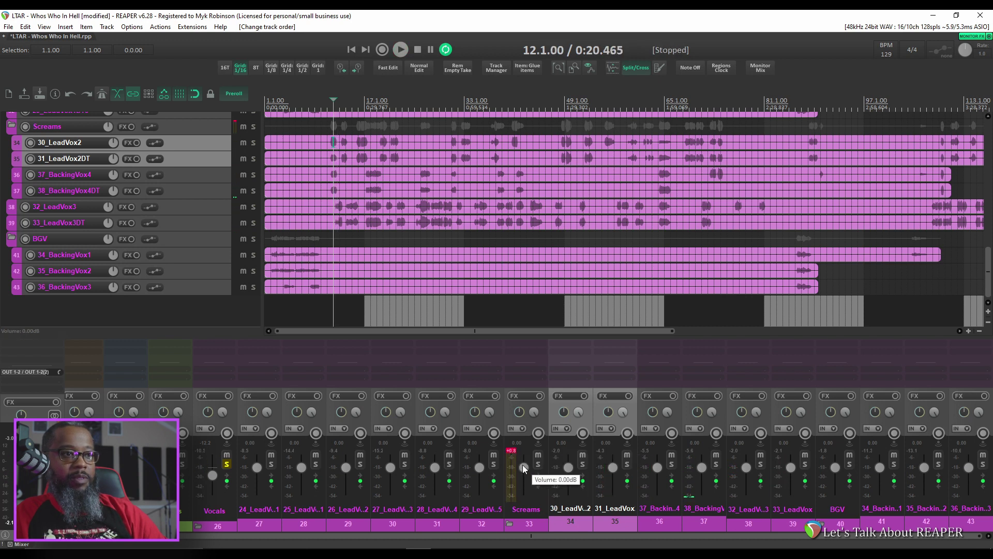
pyautogui.click(512, 451)
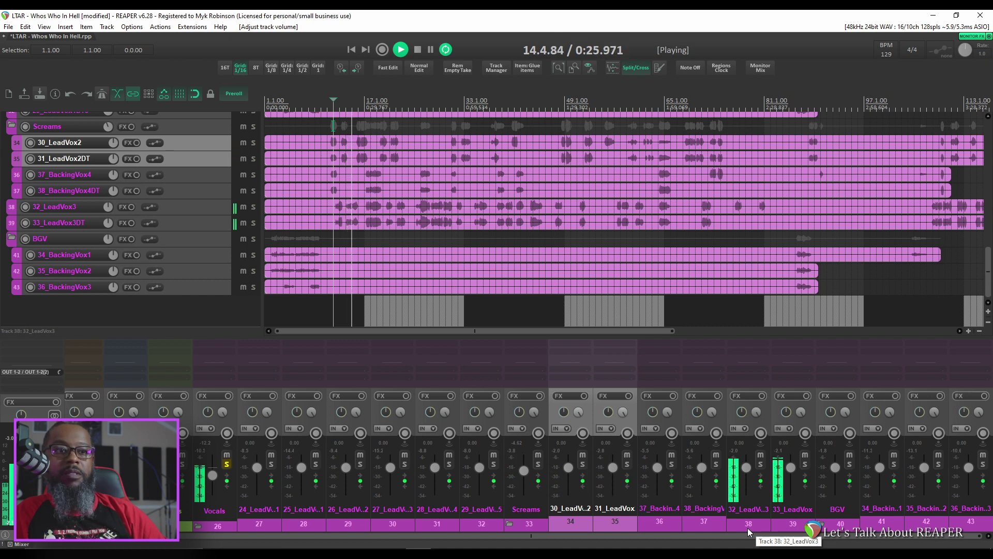
pyautogui.press('space')
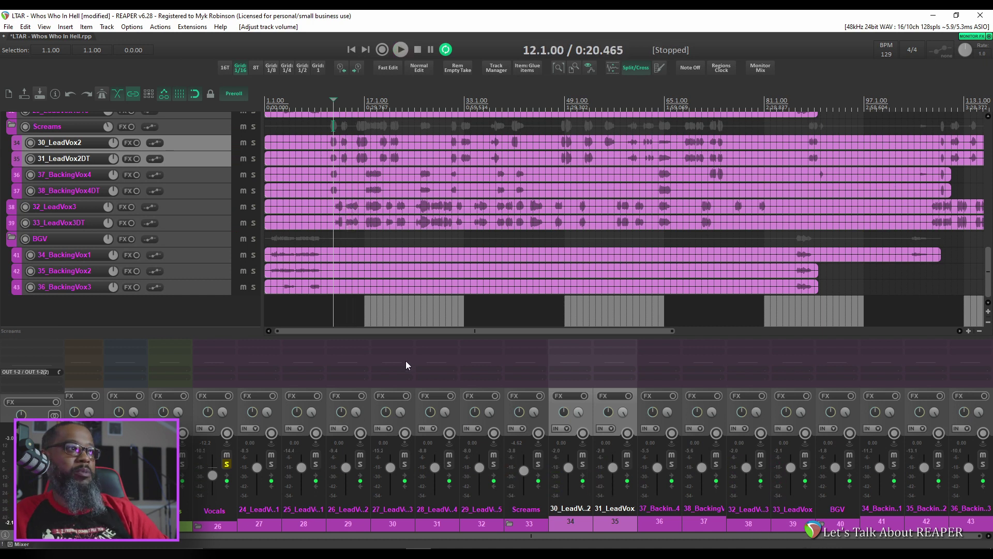
# Move 32_LeadVox3 and 33_LeadVox3DT to the top of the Screams folder
pyautogui.click(203, 223)
pyautogui.keyDown('shift'); pyautogui.click(193, 206); pyautogui.keyUp('shift')
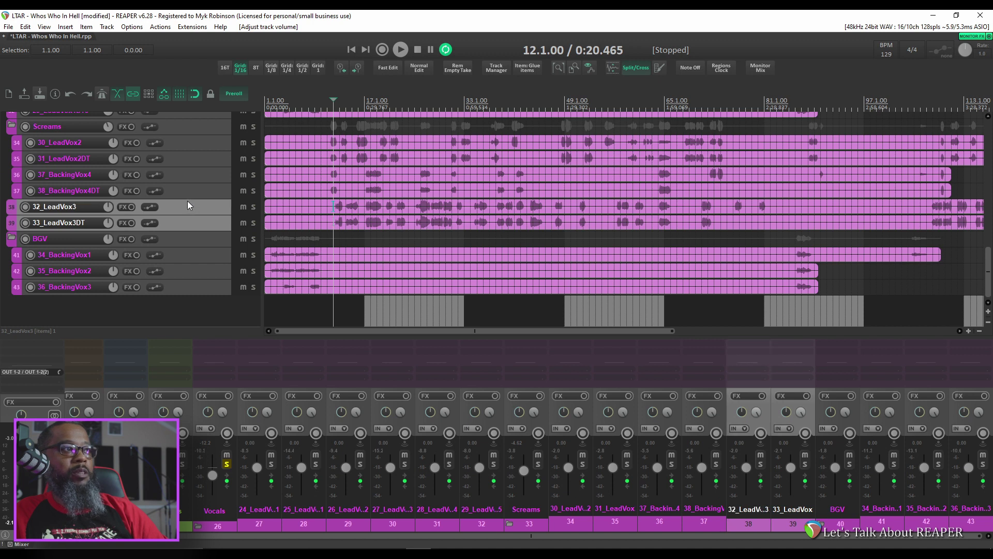
pyautogui.moveTo(188, 205); pyautogui.dragTo(196, 142)
pyautogui.press('space')
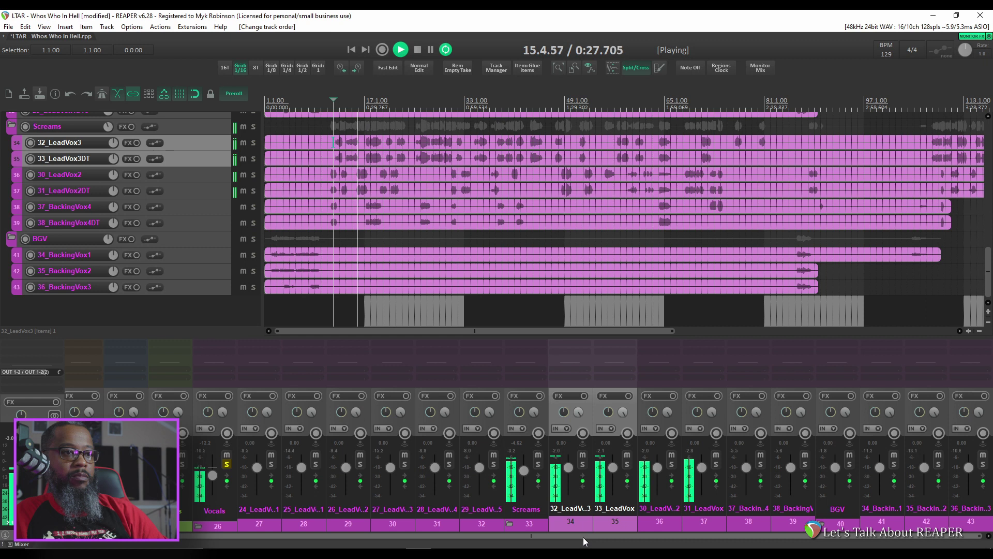
pyautogui.press('space')
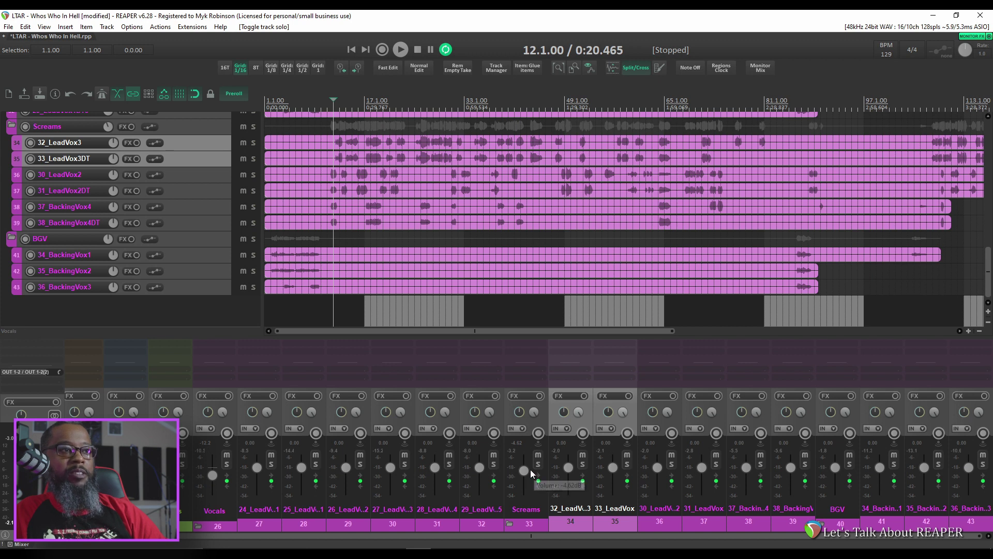
# Turn the Screams folder fader down during playback
pyautogui.press('space')
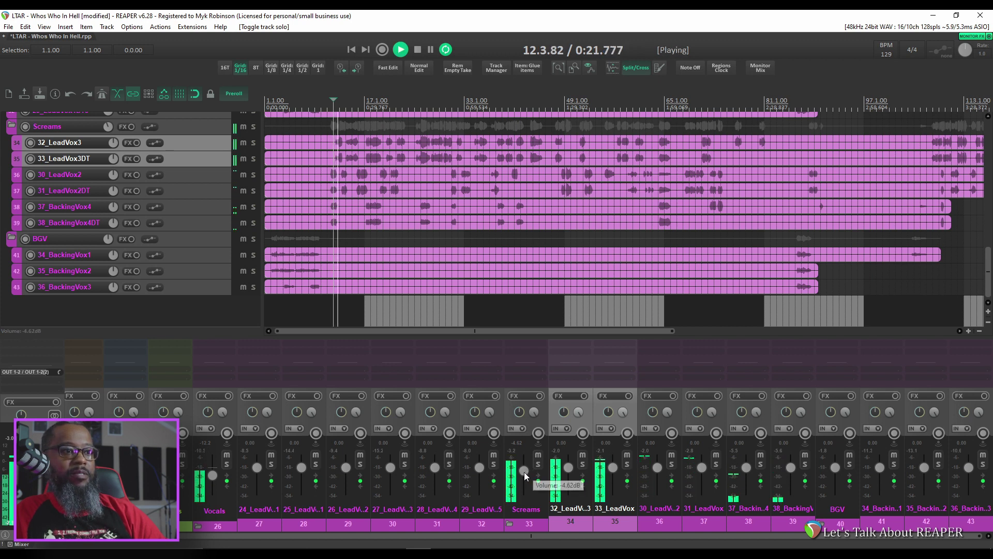
pyautogui.moveTo(525, 471)
pyautogui.mouseDown()
pyautogui.moveTo(525, 490)
pyautogui.moveTo(524, 475)
pyautogui.mouseUp()
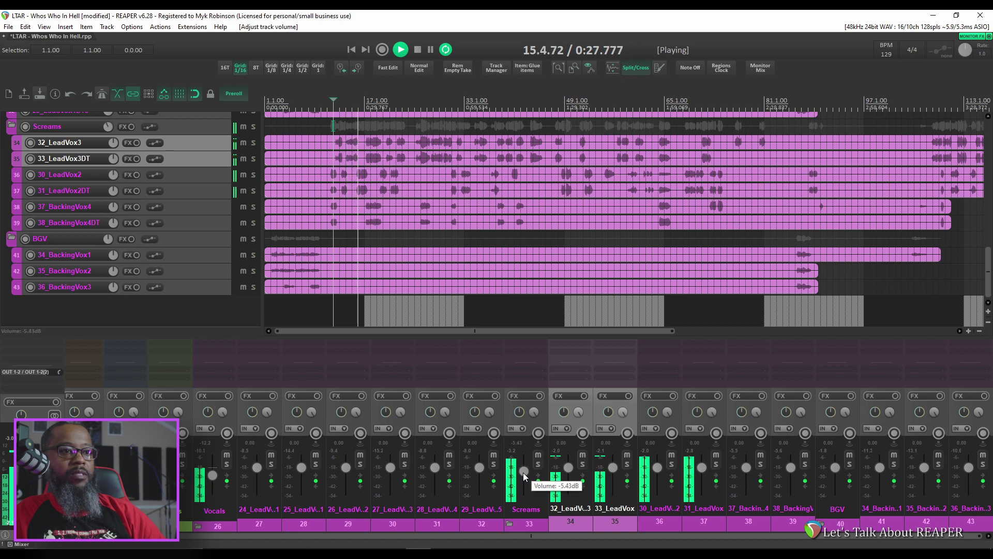
pyautogui.press('space')
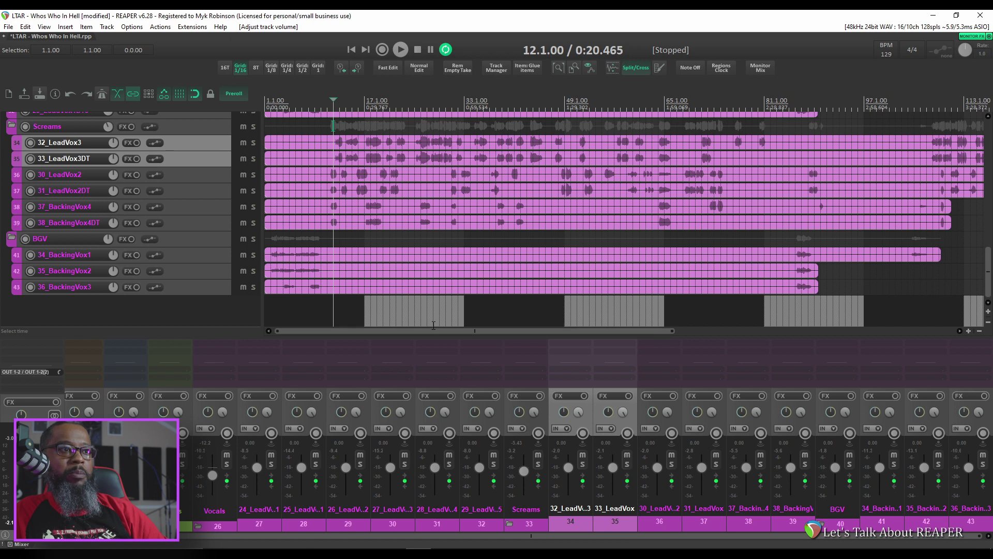
# Audition the BGV folder soloed from bar 4, then unsolo it
pyautogui.press('[')
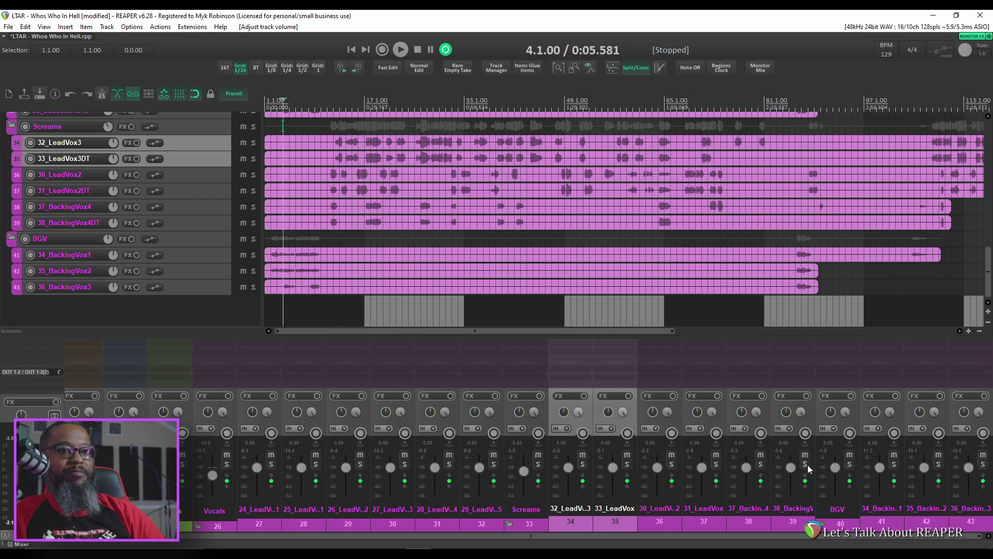
pyautogui.click(849, 464)
pyautogui.press('space')
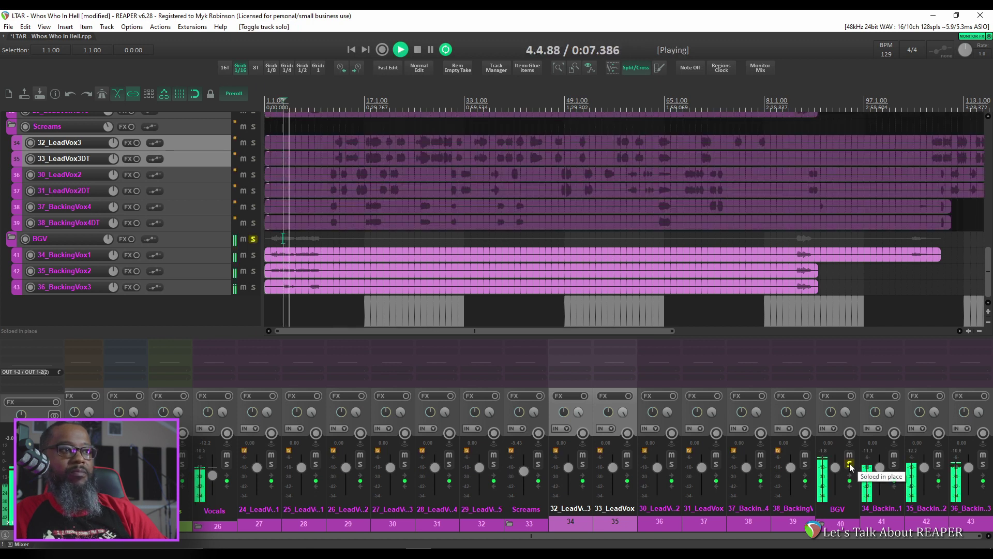
pyautogui.click(849, 464)
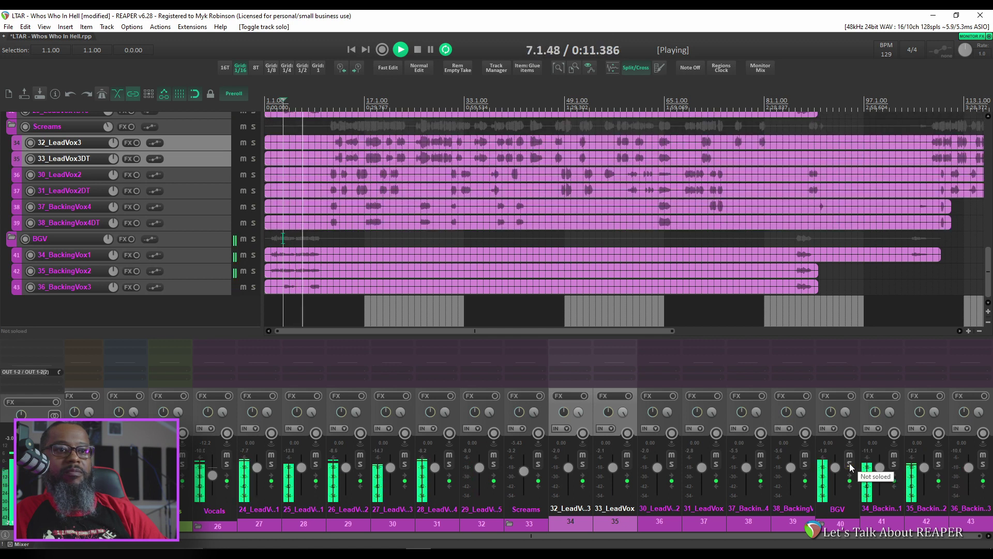
pyautogui.press('space')
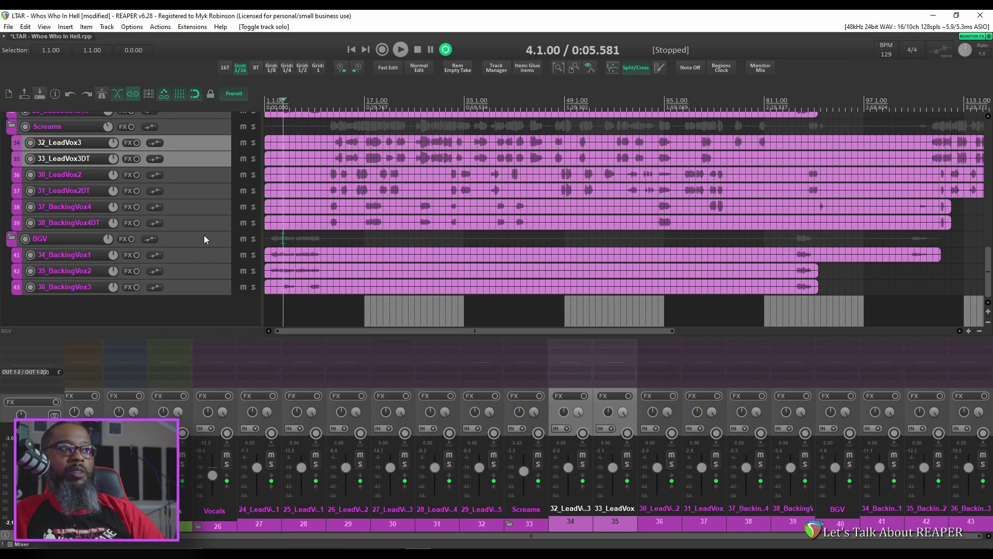
pyautogui.scroll(5, 204, 239)
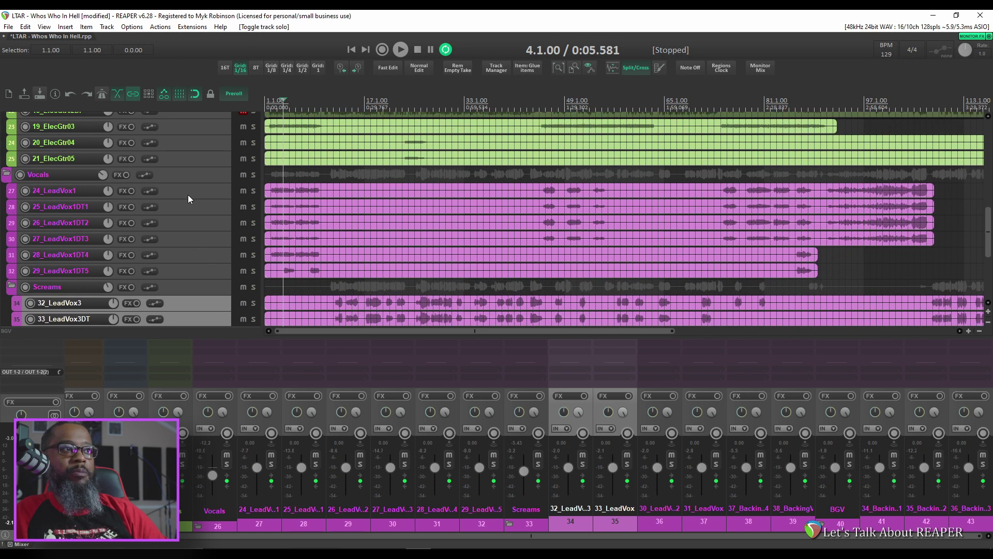
# Insert a track named Lead Vocals above 24_LeadVox1
pyautogui.click(189, 196)
pyautogui.rightClick(188, 195)
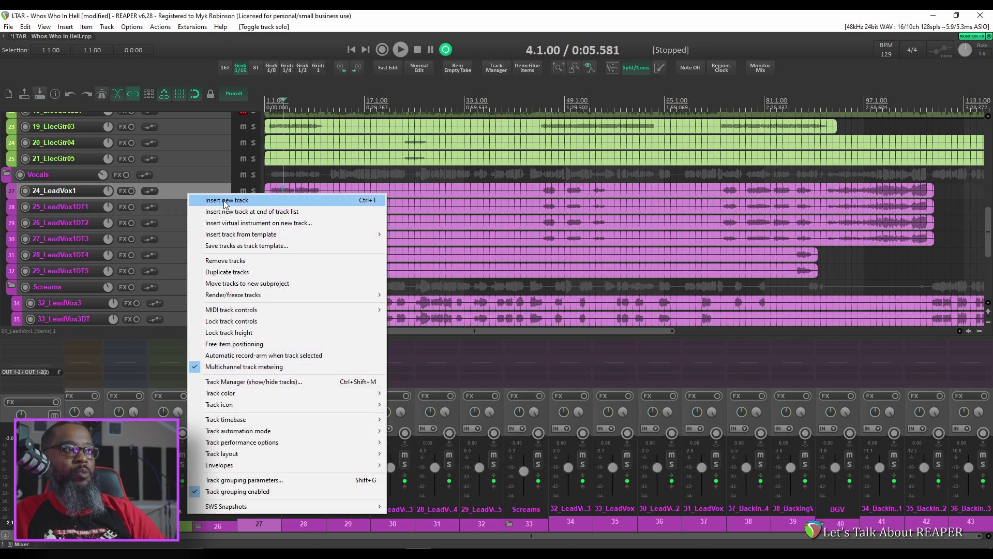
pyautogui.click(224, 203)
pyautogui.doubleClick(88, 207)
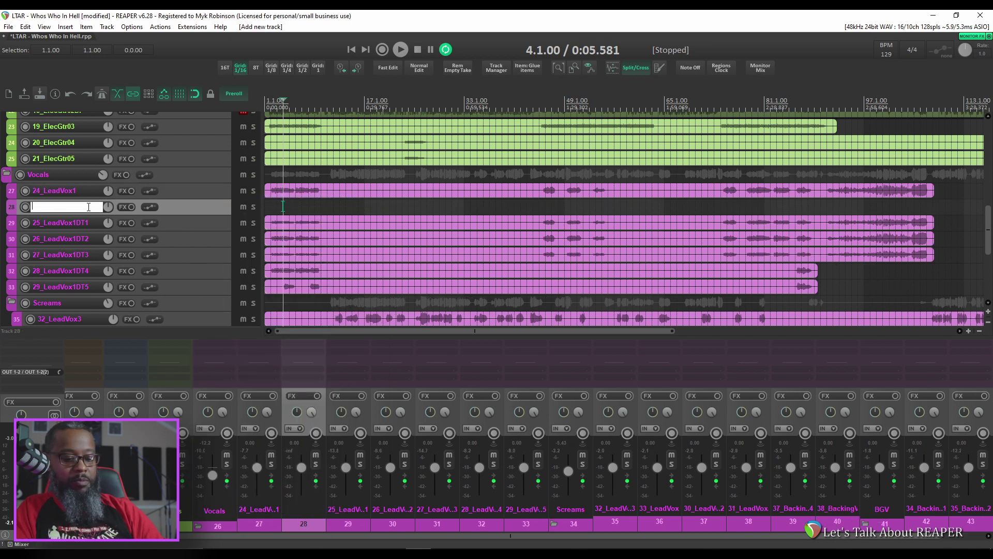
pyautogui.write('Lead Vocals')
pyautogui.press('Return')
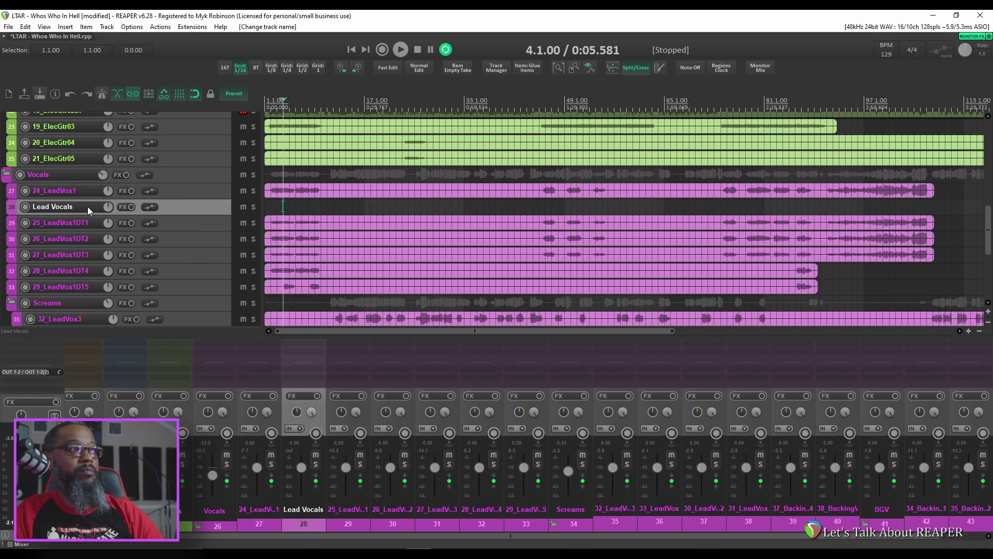
pyautogui.moveTo(172, 203); pyautogui.dragTo(171, 192)
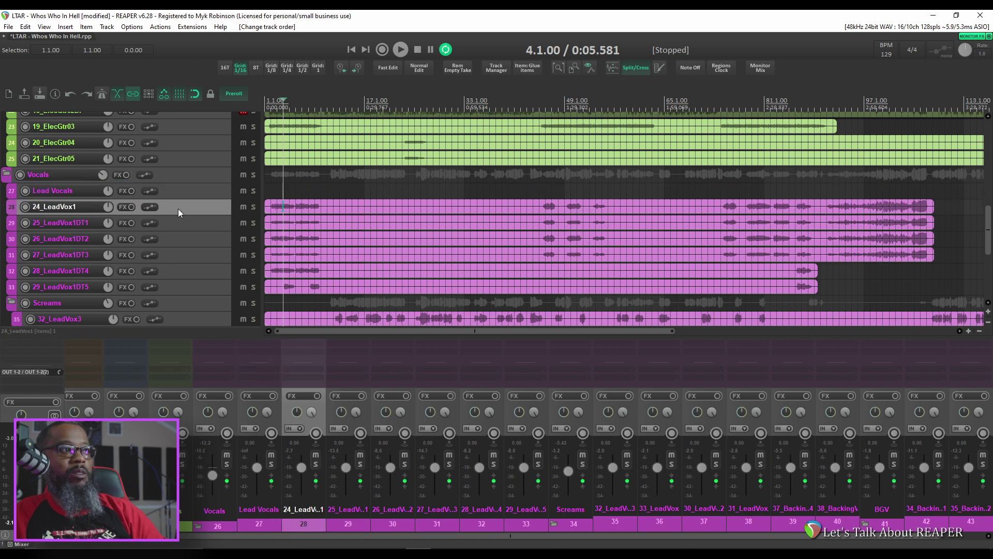
# Nest the six LeadVox tracks inside Lead Vocals and compare with the folder muted
pyautogui.keyDown('shift'); pyautogui.click(192, 288); pyautogui.keyUp('shift')
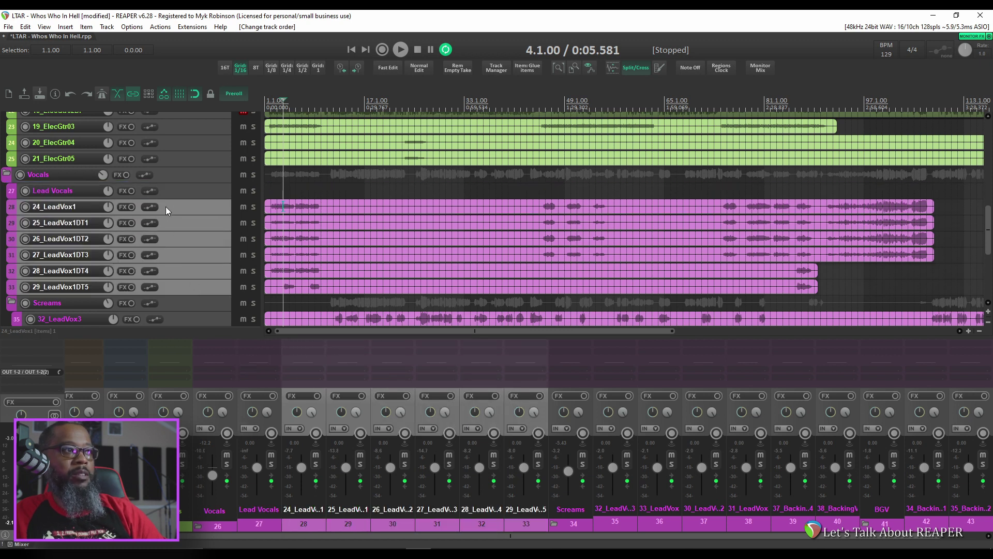
pyautogui.moveTo(166, 210); pyautogui.dragTo(176, 195)
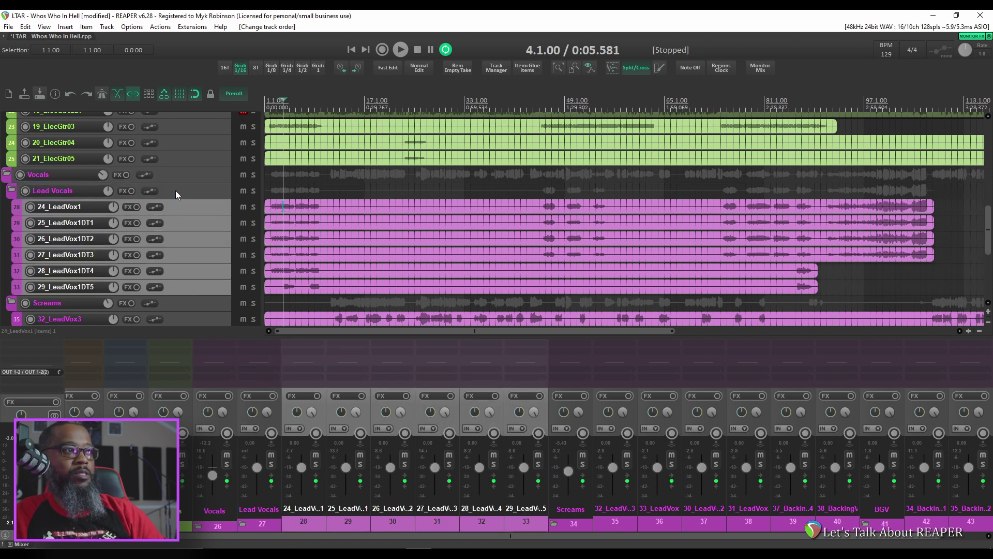
pyautogui.click(244, 193)
pyautogui.press('space')
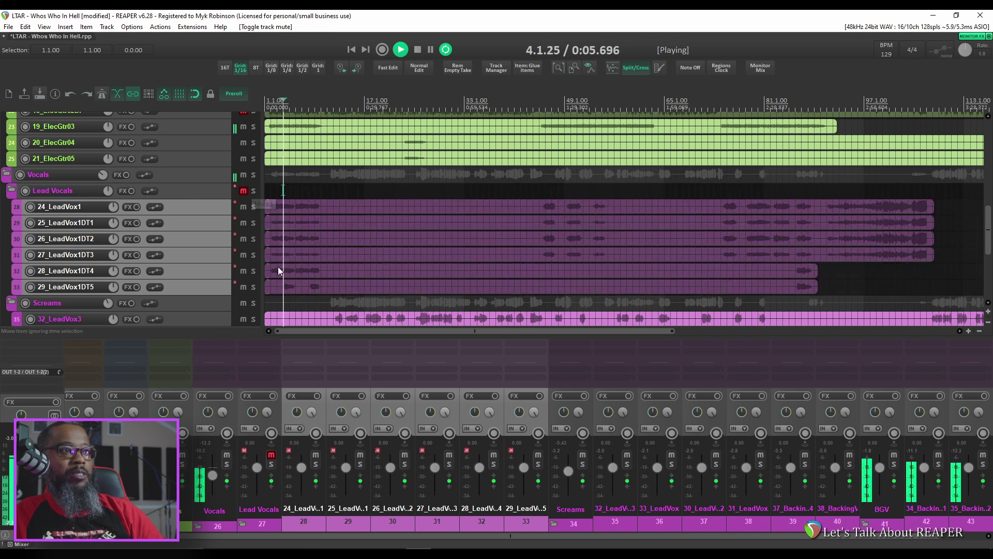
pyautogui.click(272, 456)
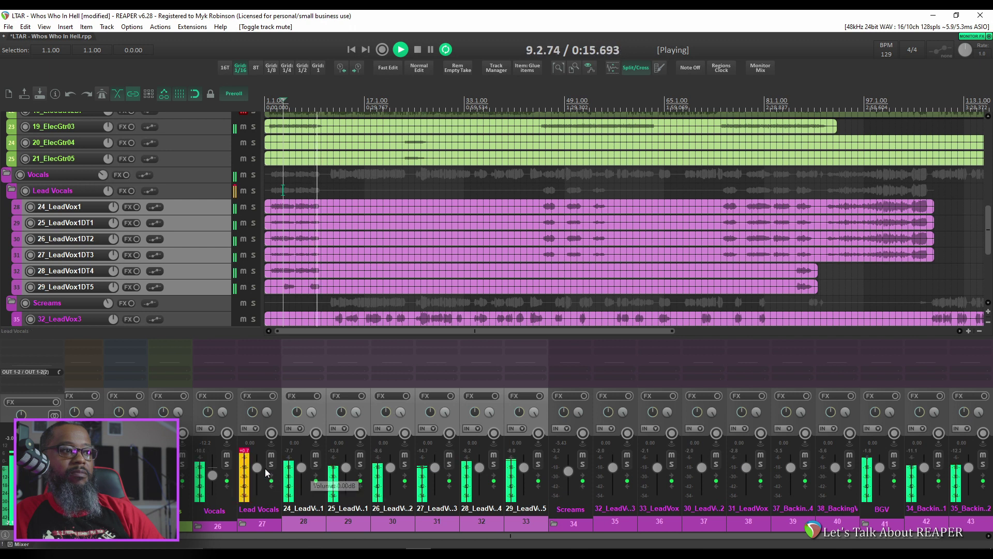
# Set the Lead Vocals folder level to -5.43 dB
pyautogui.moveTo(258, 469); pyautogui.dragTo(260, 476)
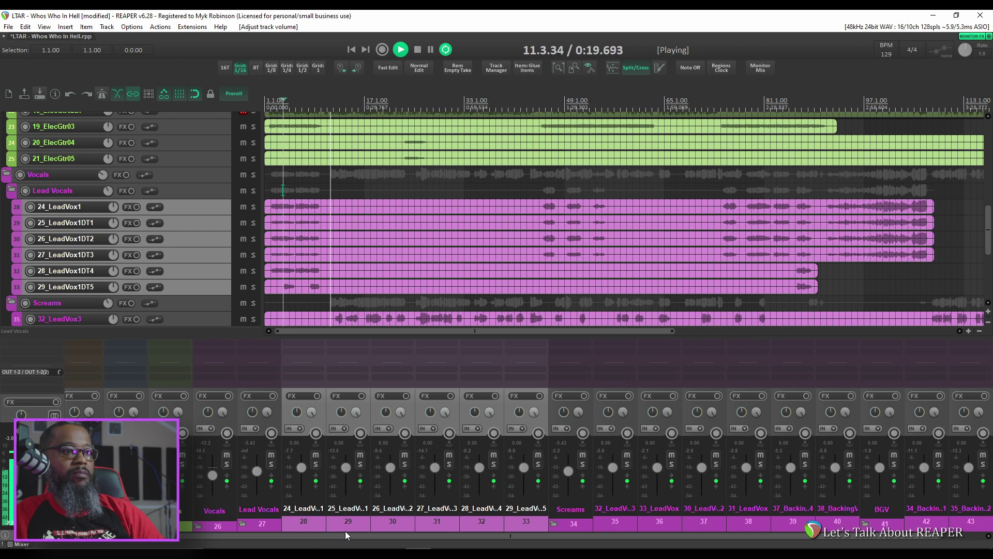
pyautogui.moveTo(305, 536); pyautogui.dragTo(299, 536)
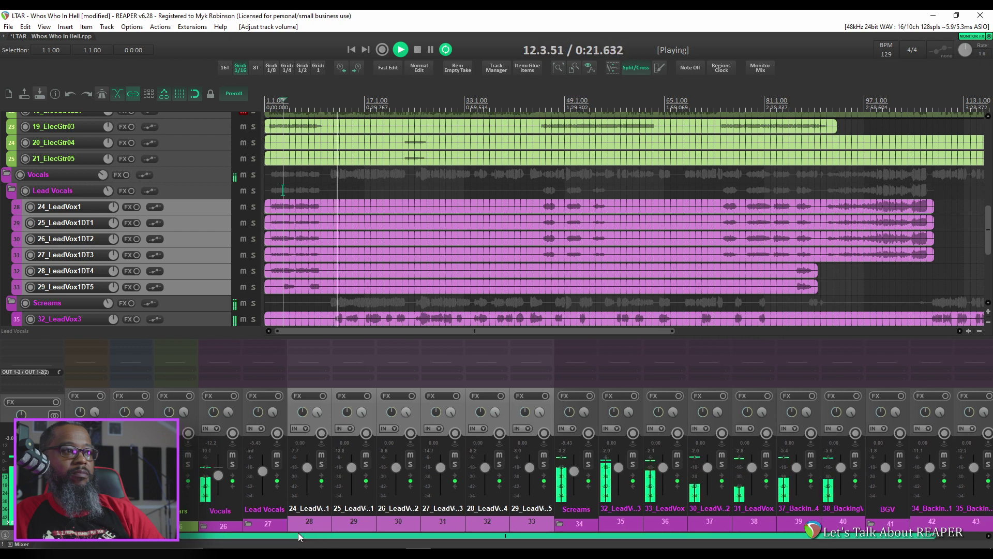
pyautogui.press('space')
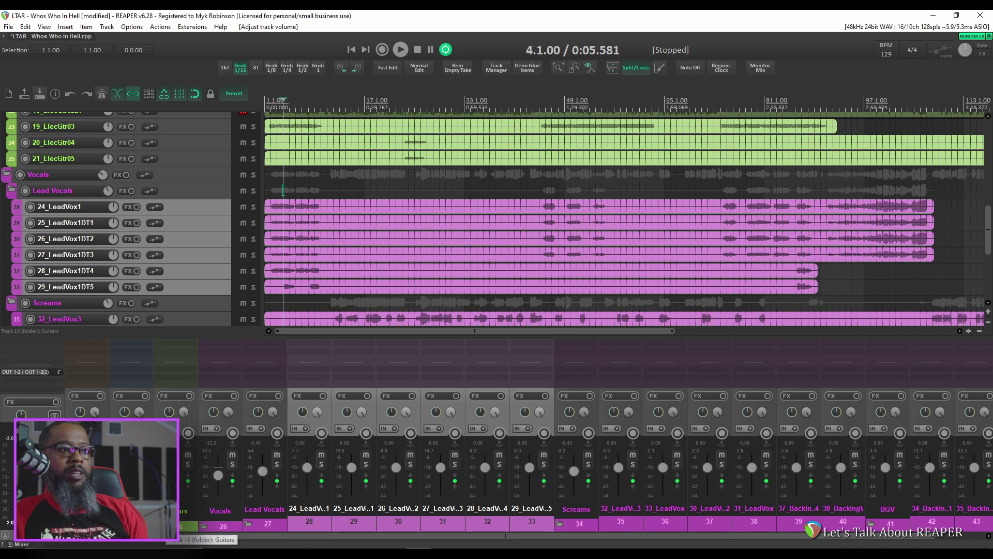
pyautogui.hotkey('ctrl', 'shift', 'm')
# Solo the Guitars folder and audition each electric guitar, leaving 19_ElecGtr03 soloed
pyautogui.click(188, 464)
pyautogui.press('space')
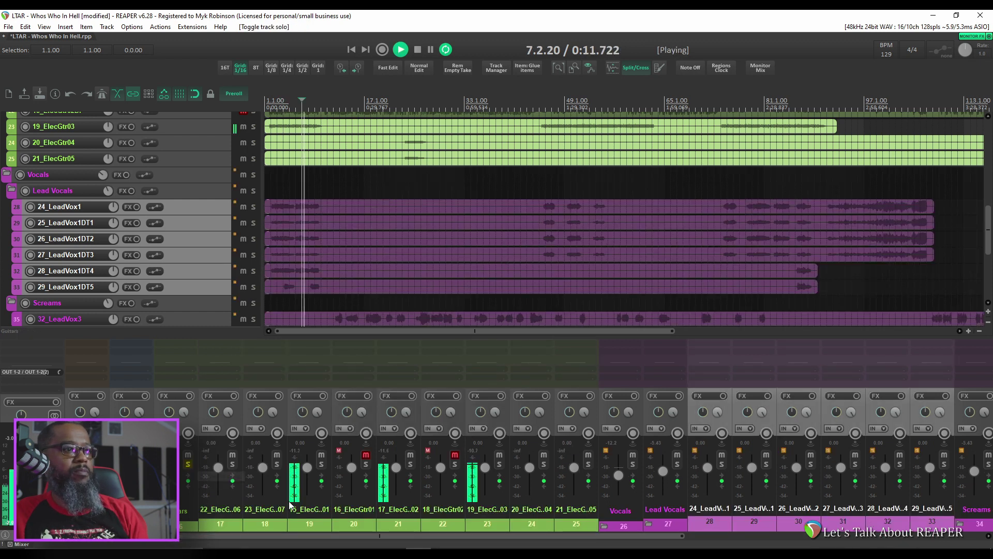
pyautogui.click(321, 464)
pyautogui.click(321, 464)
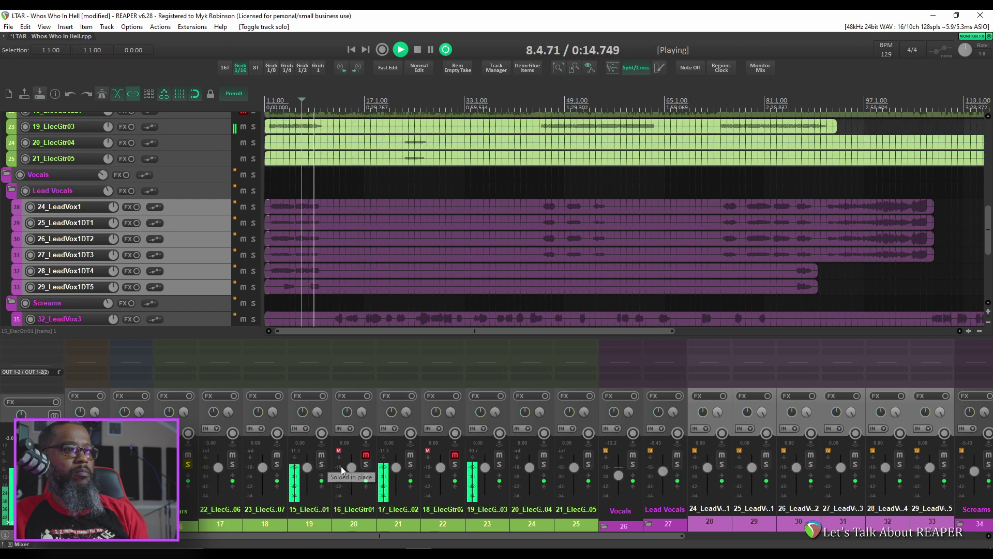
pyautogui.click(411, 464)
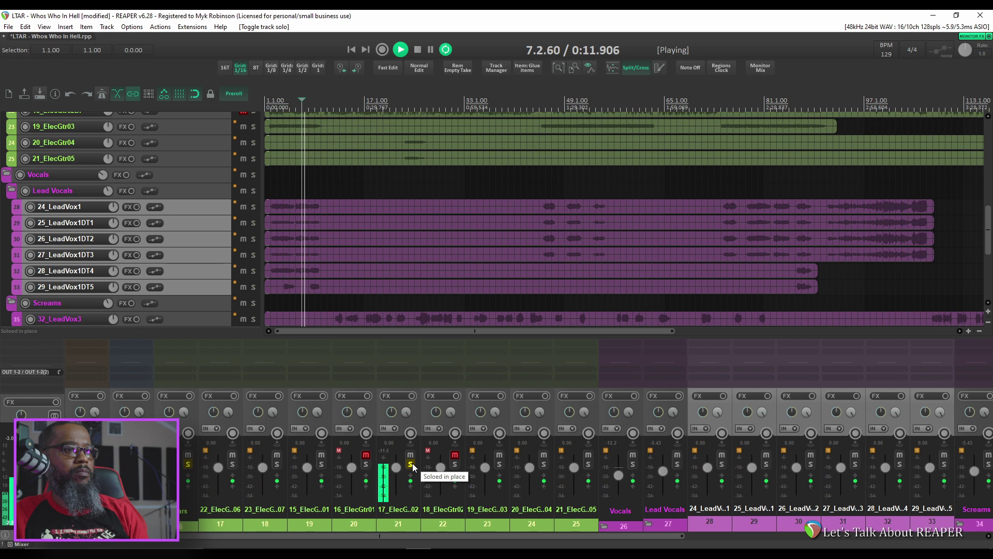
pyautogui.click(411, 465)
pyautogui.press('space')
pyautogui.click(499, 464)
pyautogui.press('space')
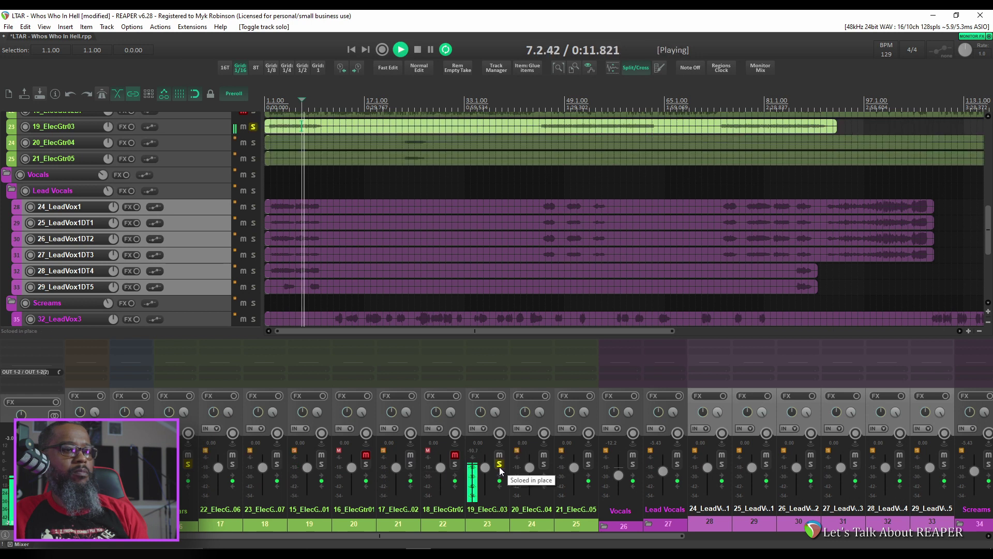
pyautogui.press('space')
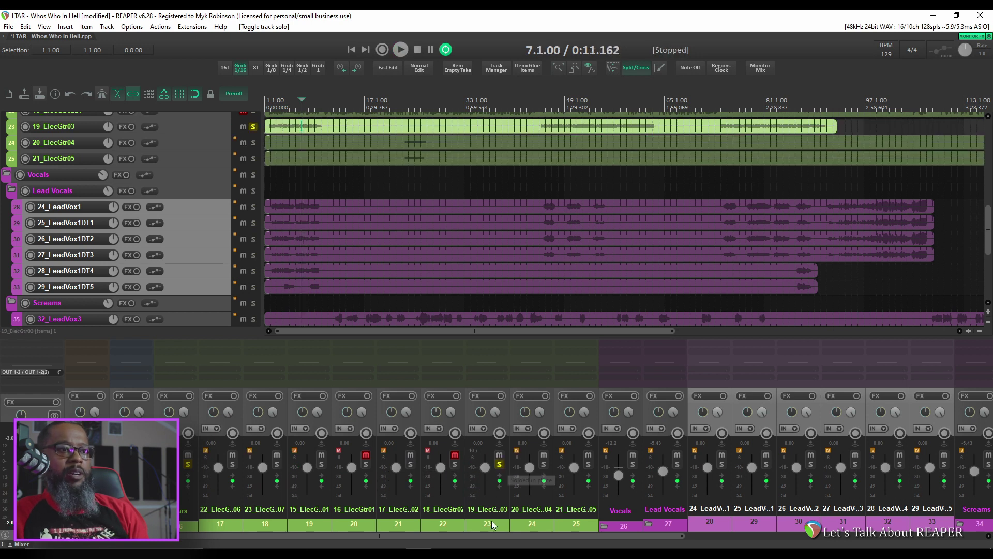
pyautogui.hotkey('ctrl', 'z')
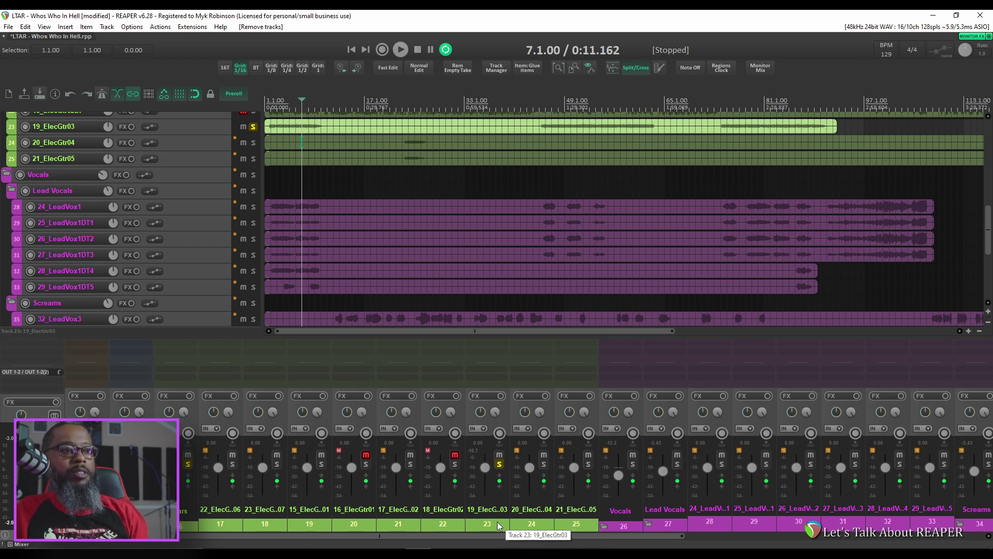
# Insert a track named Leads above 20_ElecGtr04
pyautogui.rightClick(531, 526)
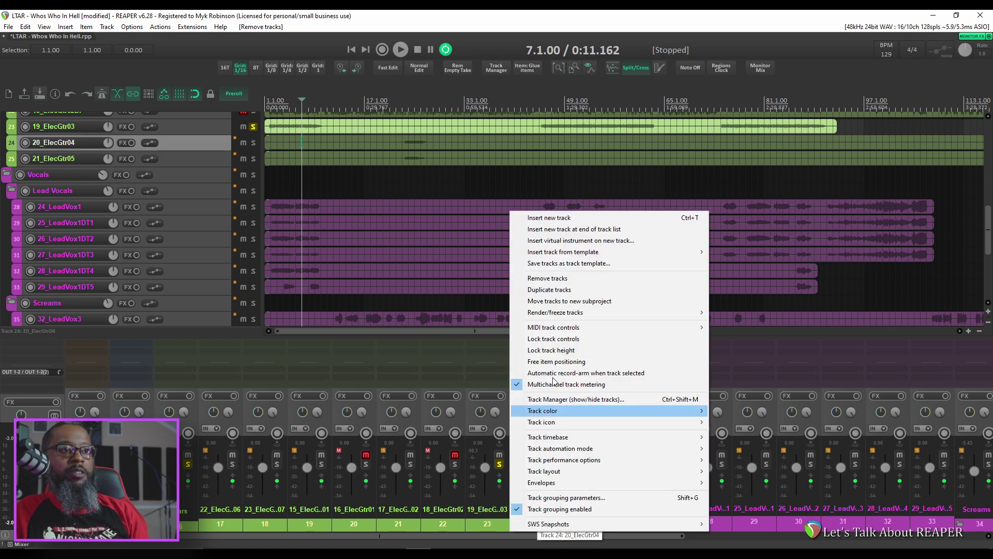
pyautogui.click(543, 215)
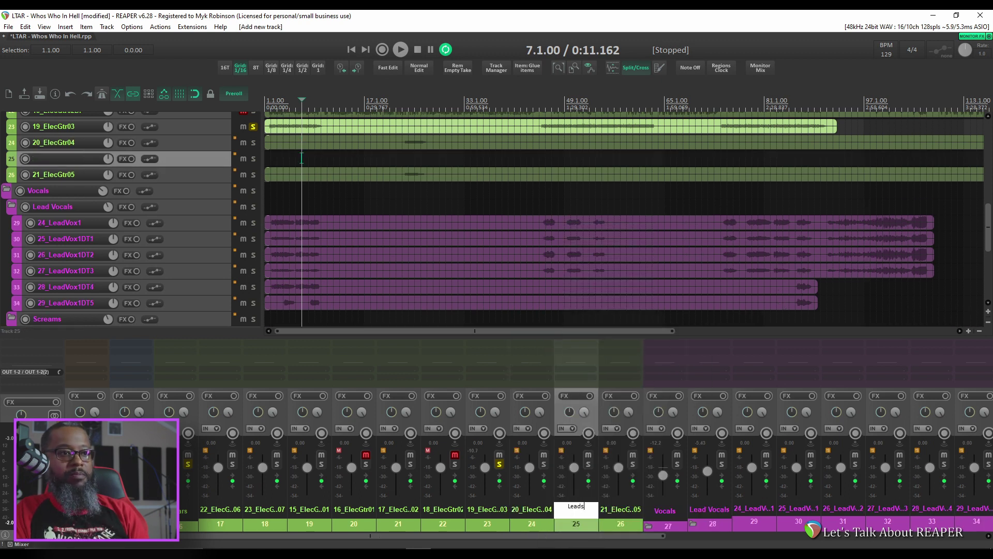
pyautogui.press('Return')
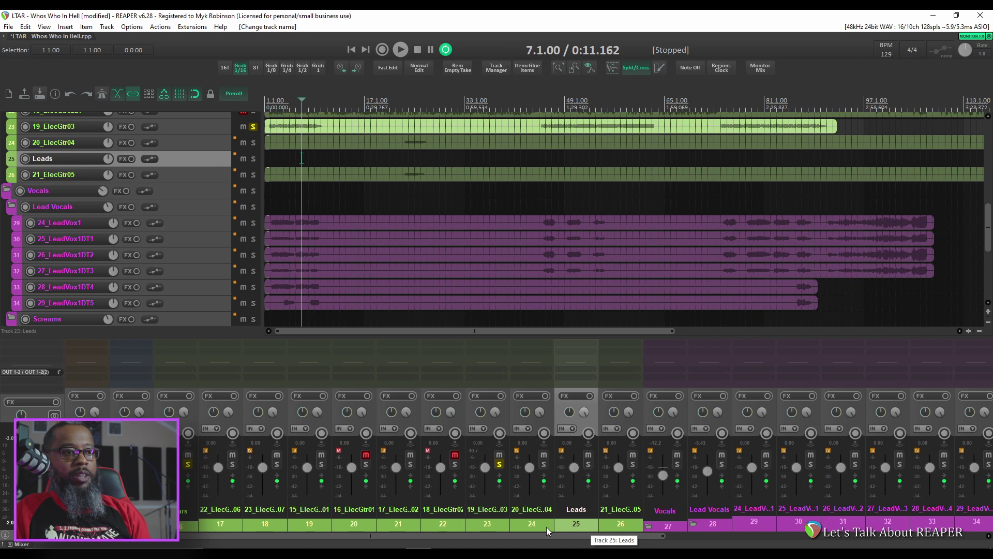
pyautogui.moveTo(546, 526); pyautogui.dragTo(526, 527)
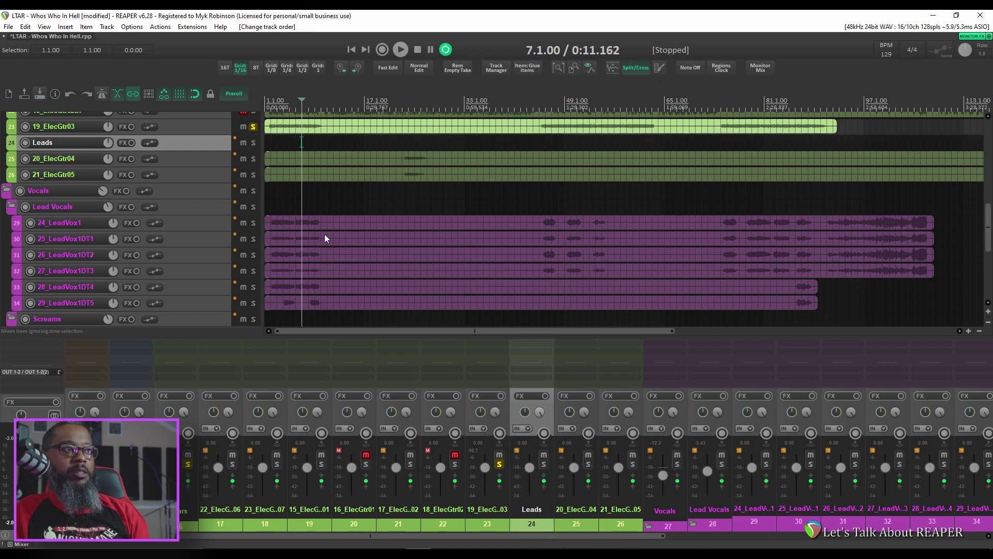
# Audition 19_ElecGtr03 soloed from bar 3
pyautogui.click(278, 98)
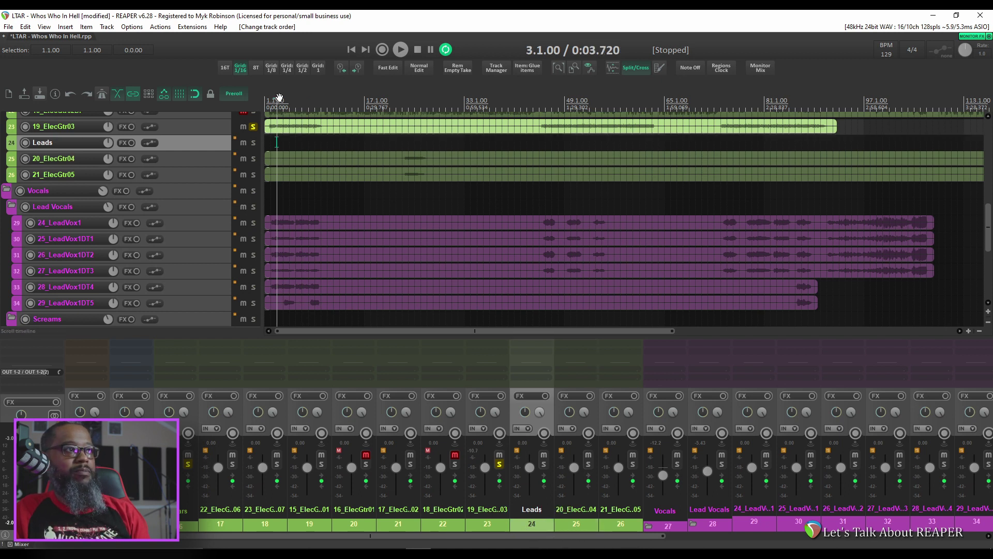
pyautogui.click(253, 127)
pyautogui.press('space')
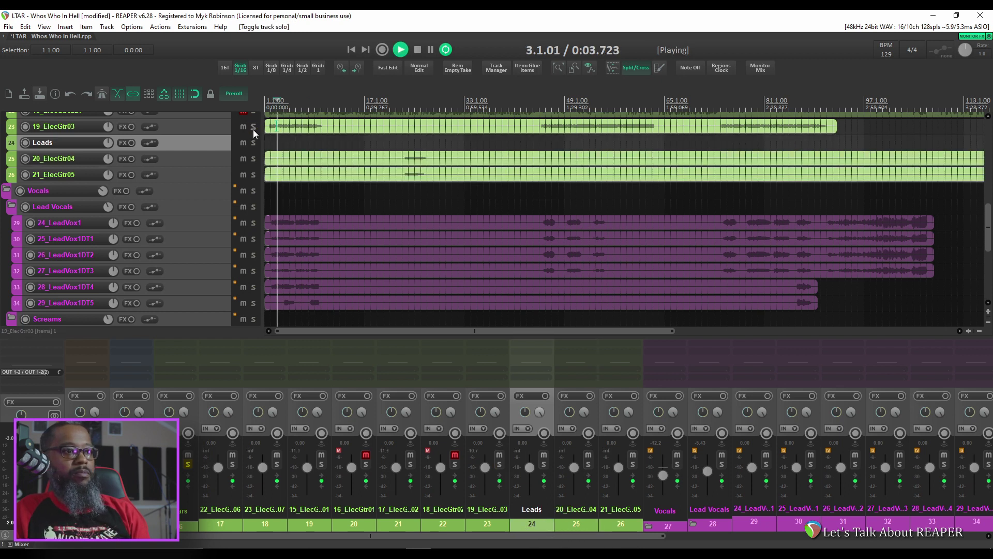
pyautogui.click(500, 465)
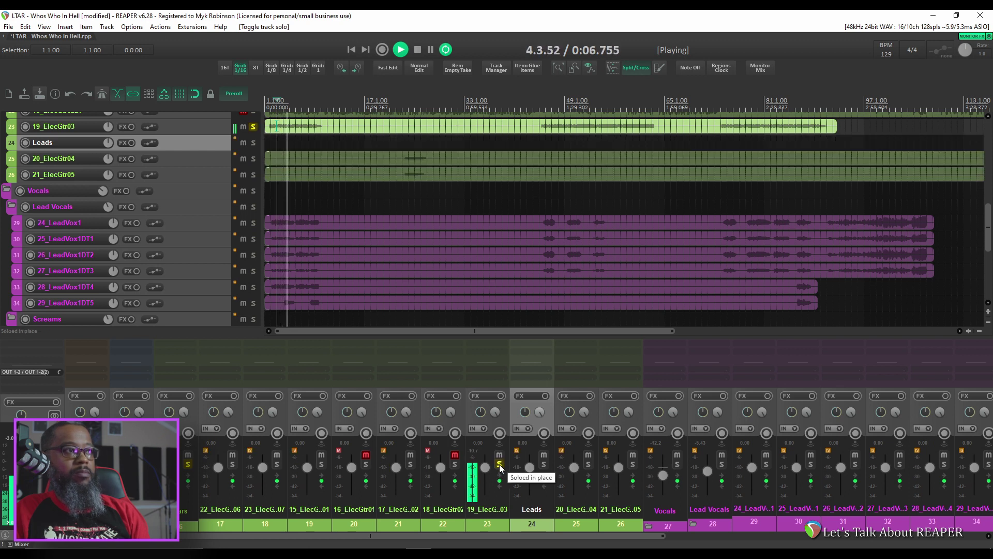
pyautogui.press('space')
# Move 19_ElecGtr03 into Leads, unsolo it, and listen again from bar 23
pyautogui.moveTo(199, 129); pyautogui.dragTo(230, 142)
pyautogui.click(253, 143)
pyautogui.press('space')
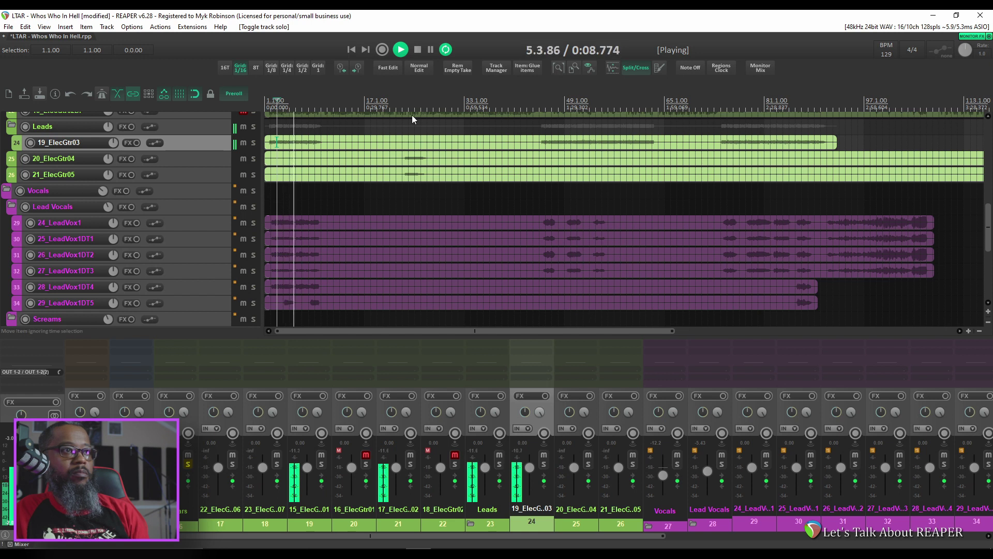
pyautogui.press('space')
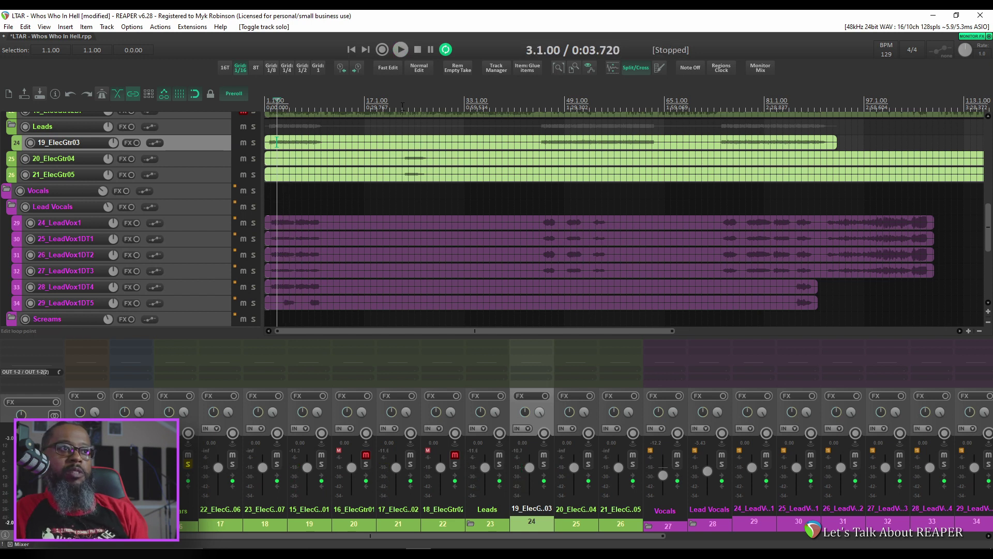
pyautogui.click(402, 106)
pyautogui.press('space')
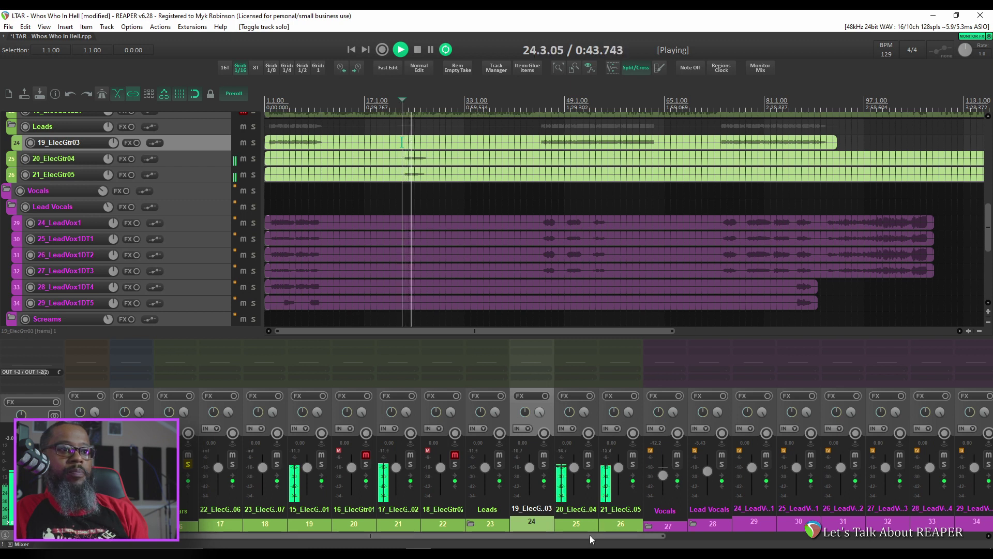
pyautogui.press('space')
# Nest 20_ElecGtr04 and 21_ElecGtr05 inside Leads and compare by toggling its mute
pyautogui.click(577, 522)
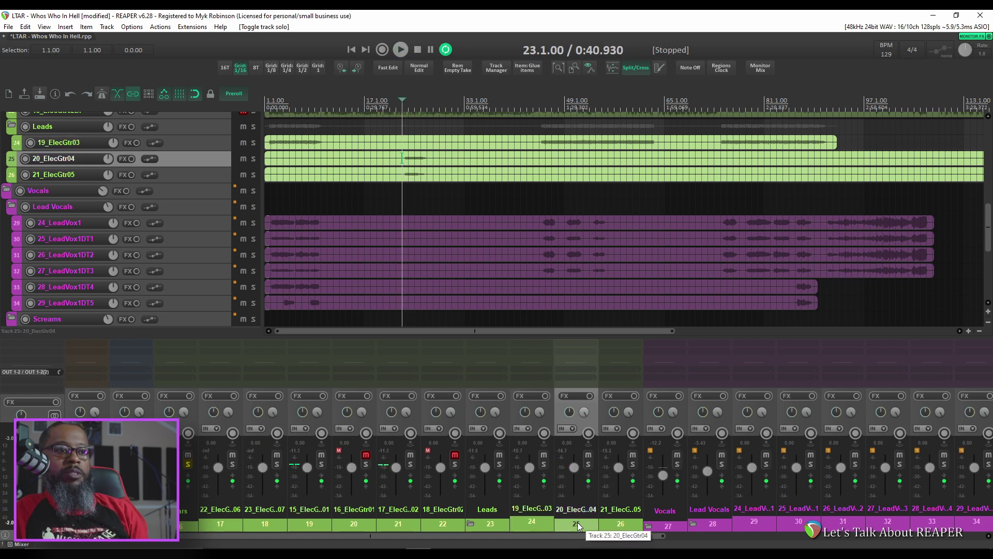
pyautogui.keyDown('shift'); pyautogui.click(612, 523); pyautogui.keyUp('shift')
pyautogui.moveTo(181, 157); pyautogui.dragTo(192, 152)
pyautogui.press('space')
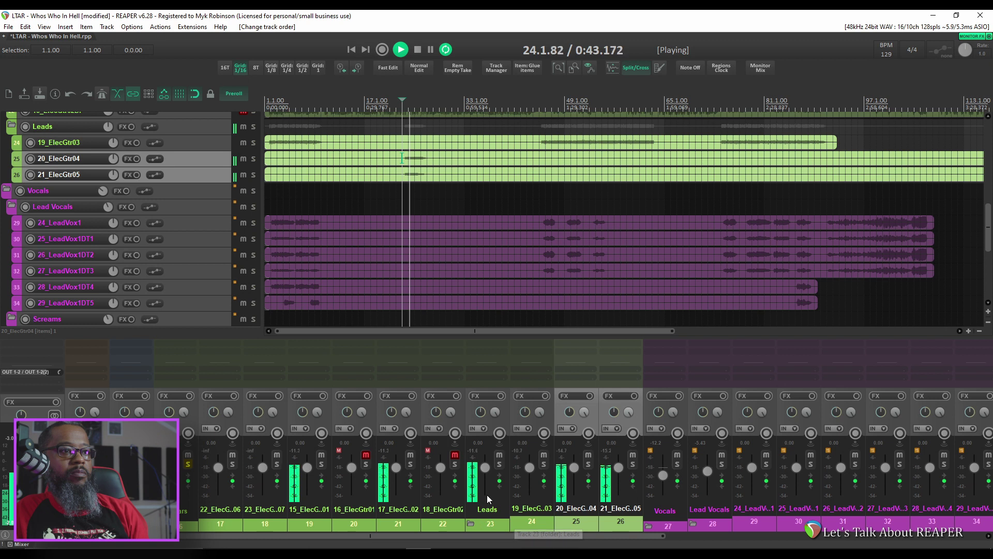
pyautogui.click(501, 454)
pyautogui.click(500, 454)
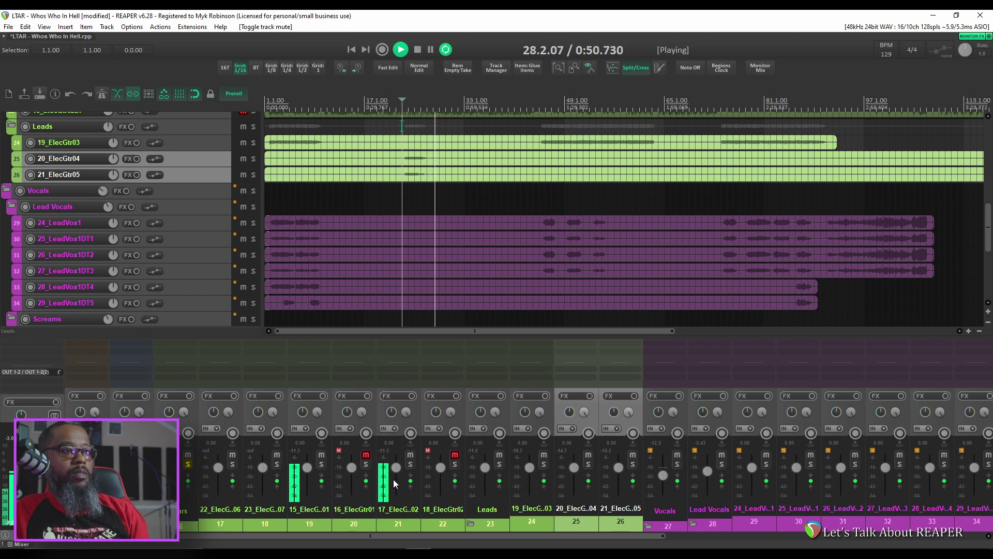
pyautogui.press('space')
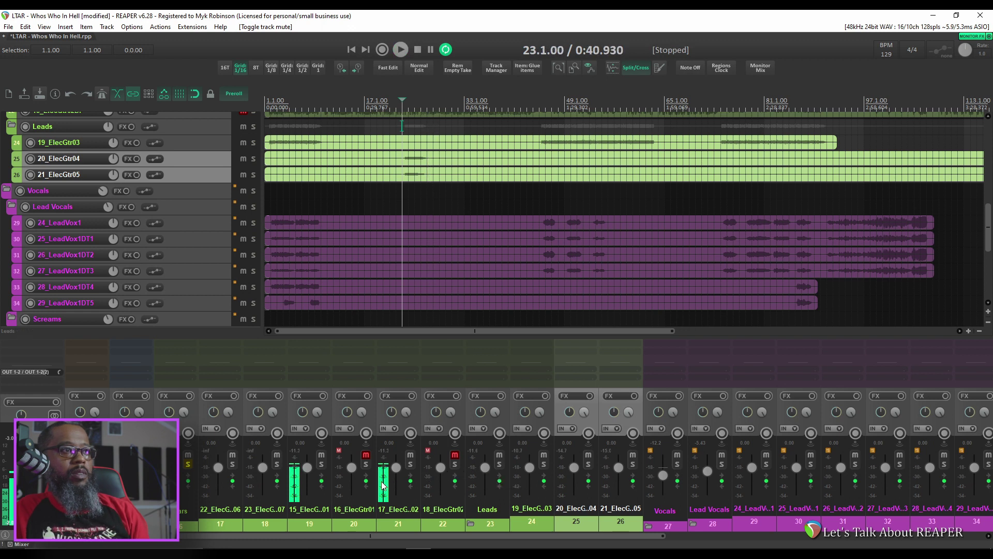
pyautogui.scroll(3, 982, 233)
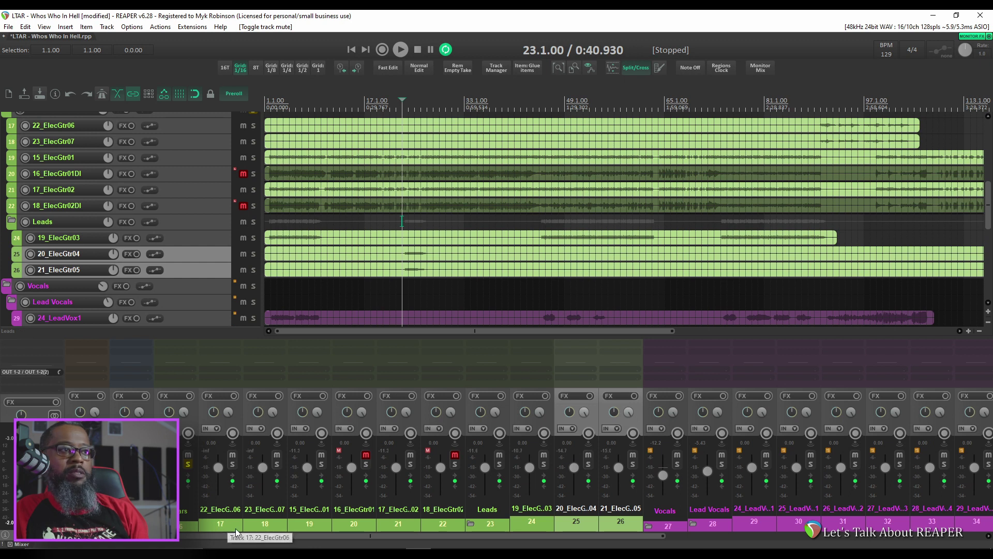
pyautogui.click(221, 525)
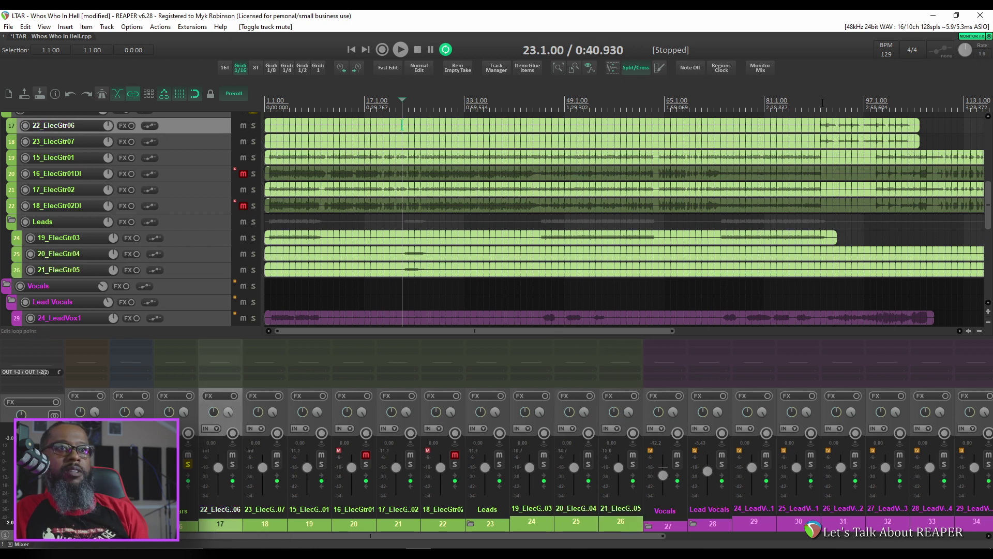
pyautogui.click(819, 108)
pyautogui.press('space')
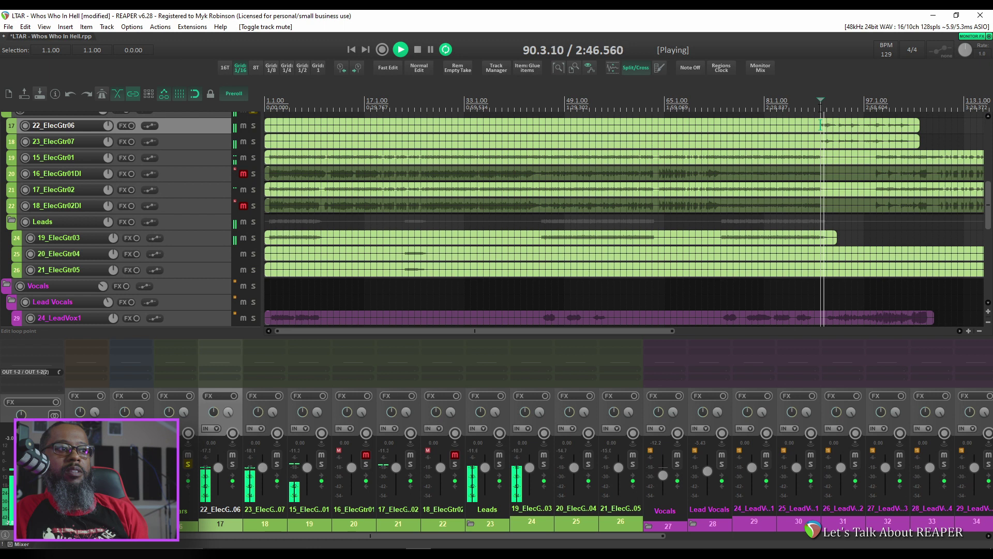
pyautogui.press('space')
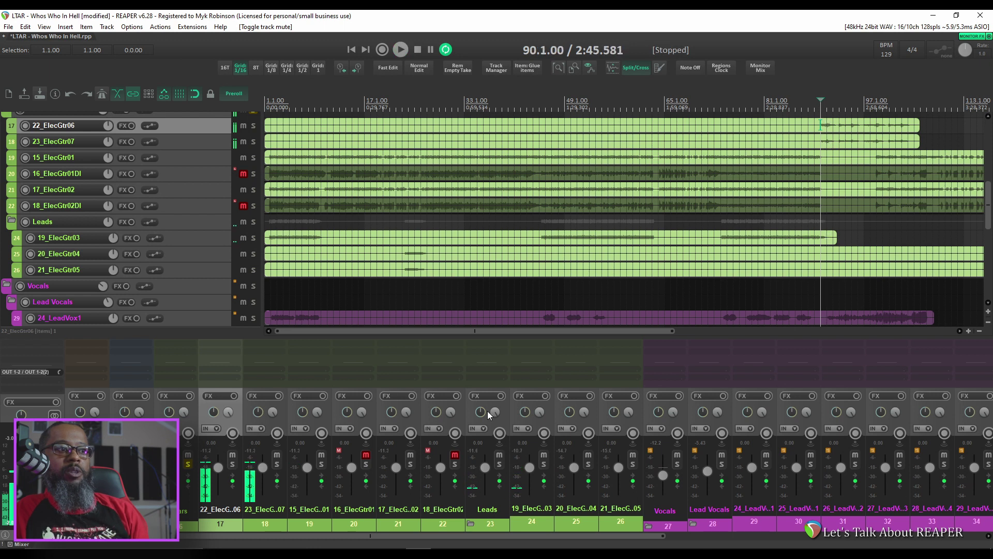
# Insert a new track named 'Cleans' and move it above 22_ElecGtr06
pyautogui.rightClick(228, 528)
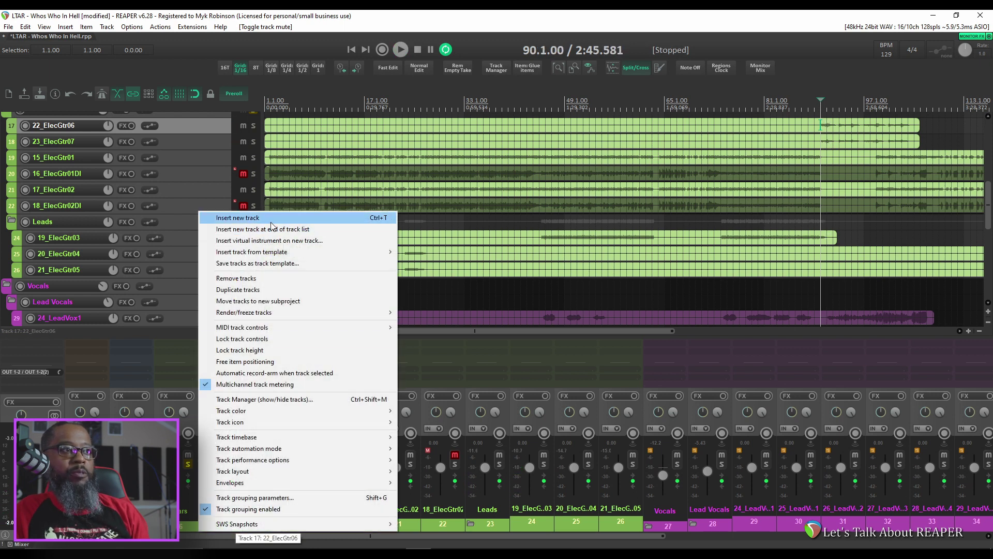
pyautogui.click(274, 217)
pyautogui.doubleClick(266, 509)
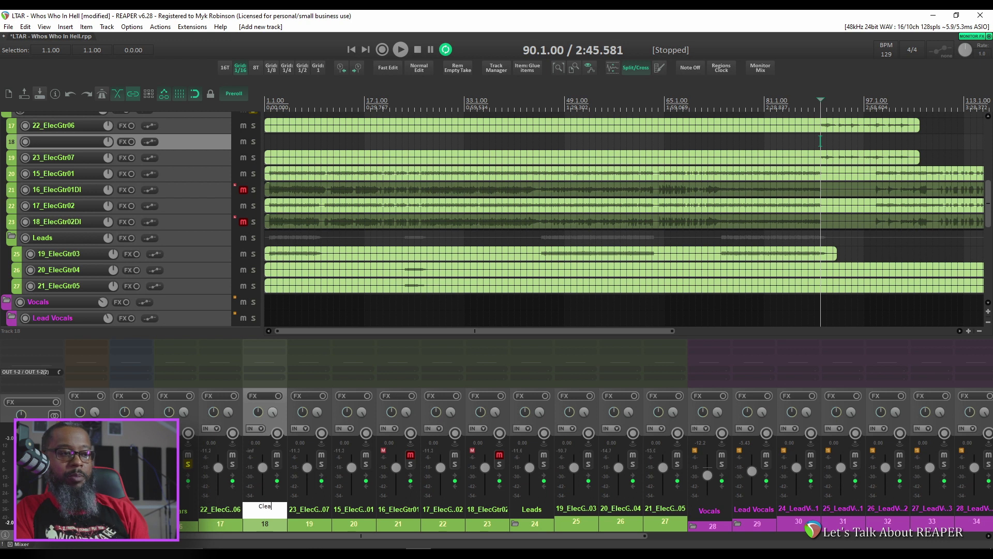
pyautogui.write('Cleans')
pyautogui.press('Return')
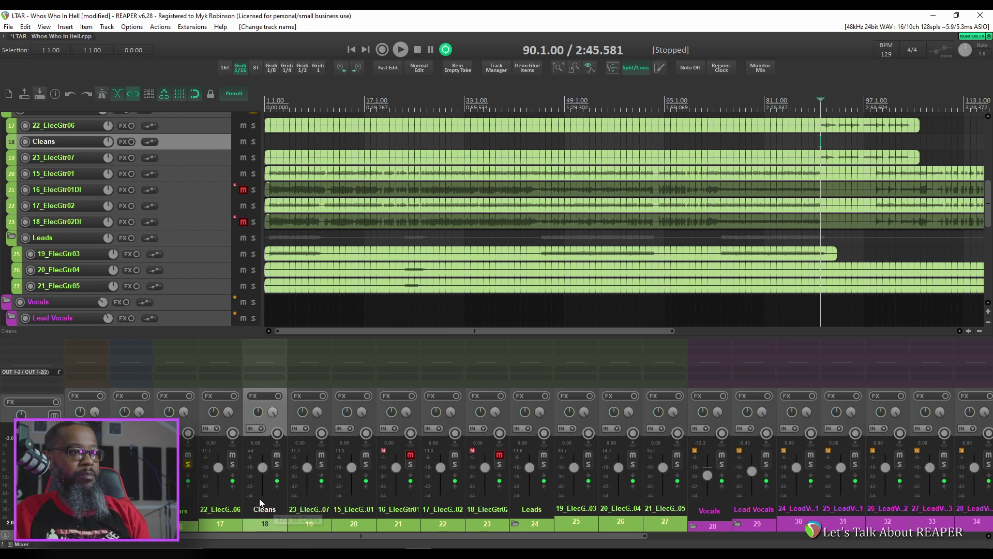
pyautogui.moveTo(225, 526); pyautogui.dragTo(221, 527)
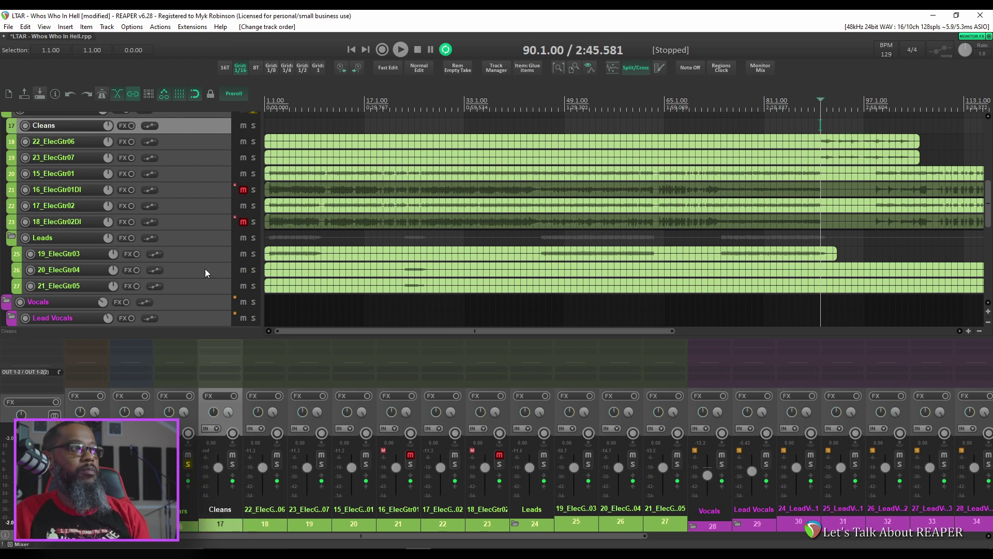
# Select 22_ElecGtr06 and 23_ElecGtr07, play briefly, and drag them into the Cleans folder
pyautogui.click(201, 147)
pyautogui.keyDown('shift'); pyautogui.click(199, 162); pyautogui.keyUp('shift')
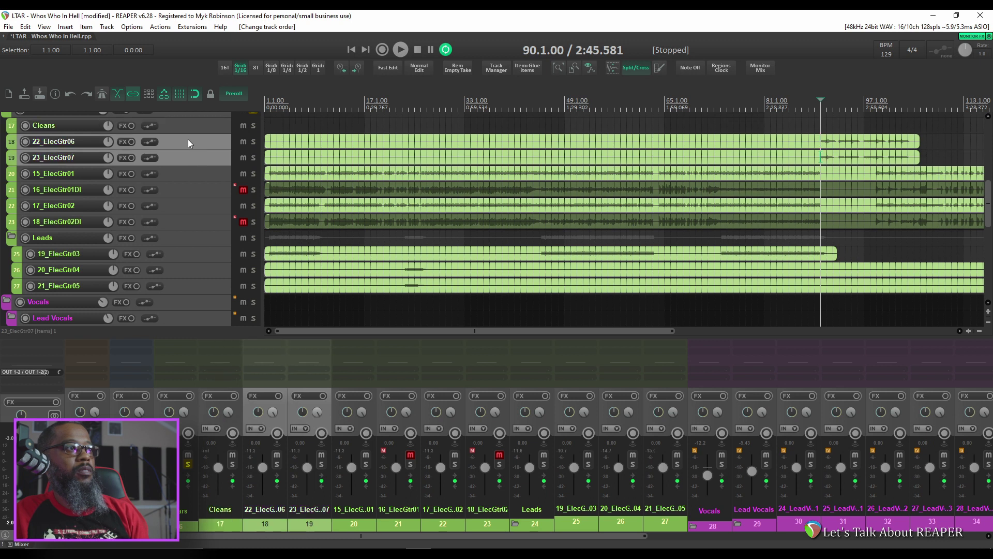
pyautogui.press('space')
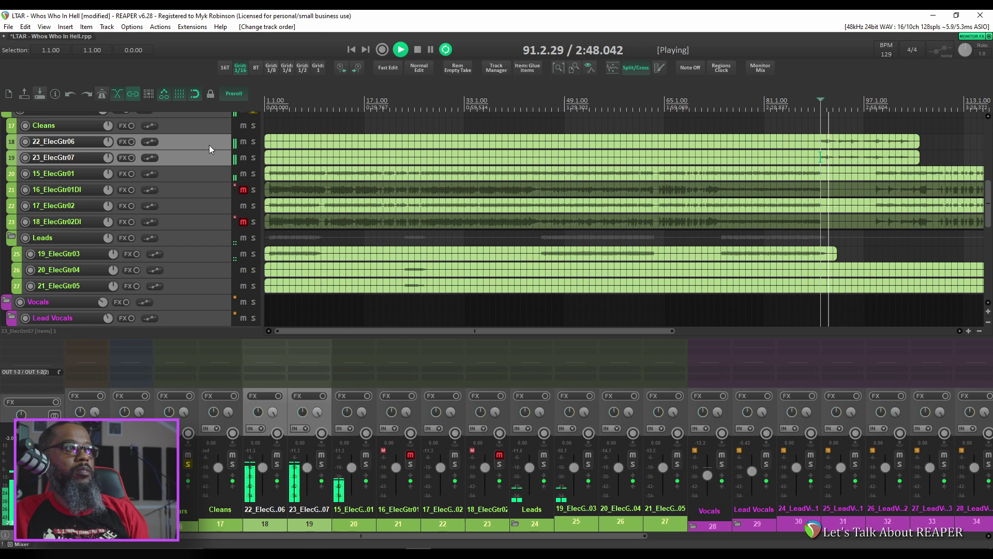
pyautogui.press('space')
pyautogui.moveTo(195, 151); pyautogui.dragTo(204, 130)
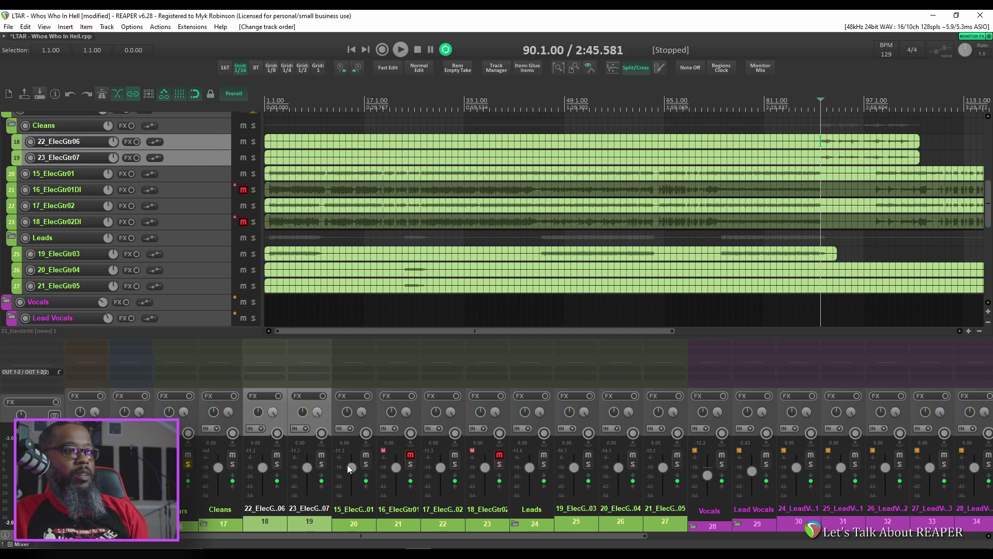
# Insert a new track named 'Rhythm' and place it before 15_ElecGtr01
pyautogui.click(357, 524)
pyautogui.rightClick(358, 524)
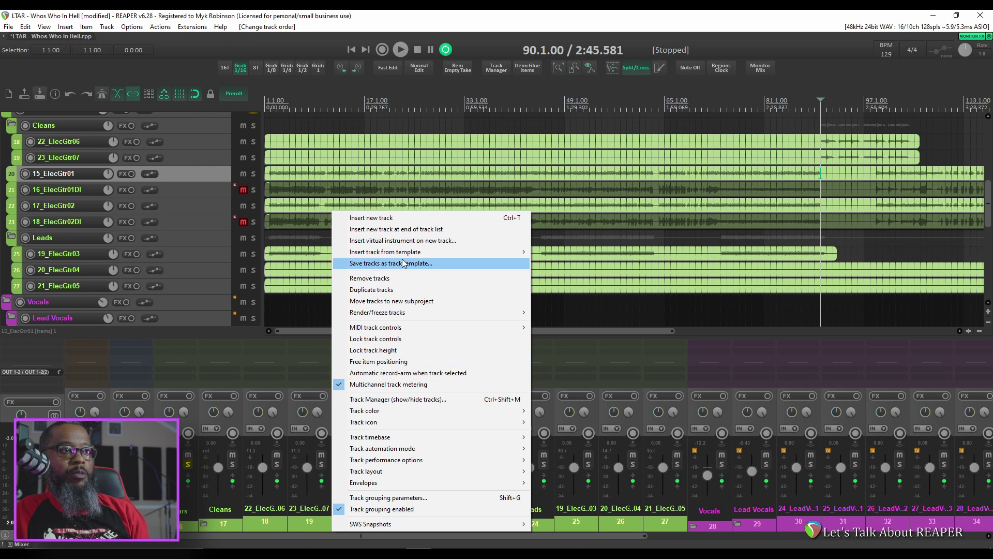
pyautogui.click(403, 216)
pyautogui.doubleClick(400, 508)
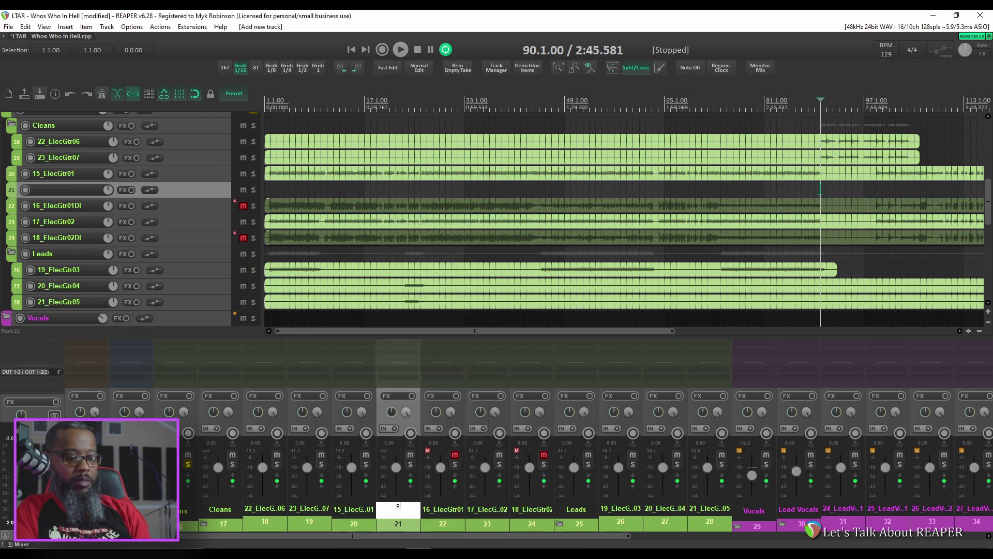
pyautogui.write('Rhythm')
pyautogui.press('Return')
pyautogui.moveTo(398, 523); pyautogui.dragTo(352, 529)
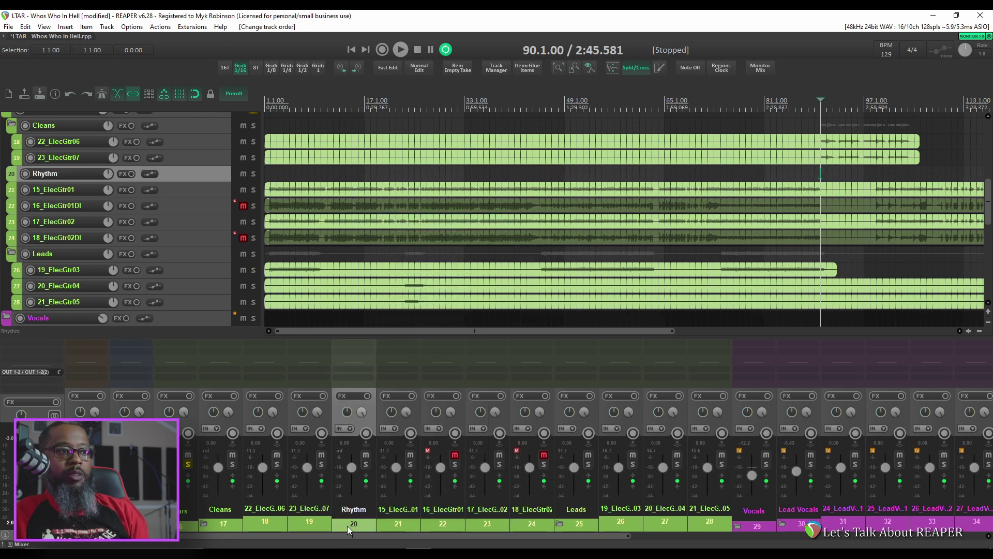
# Nest 15_ElecGtr01 through 18_ElecGtr02DI inside Rhythm and move the play position to bar 14
pyautogui.click(181, 194)
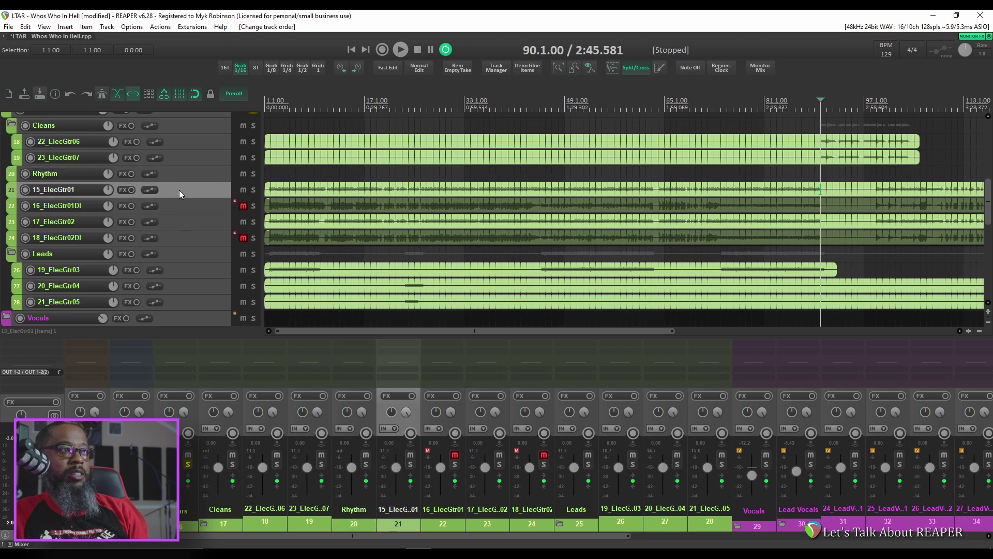
pyautogui.keyDown('shift'); pyautogui.click(191, 242); pyautogui.keyUp('shift')
pyautogui.moveTo(181, 192)
pyautogui.mouseDown()
pyautogui.moveTo(185, 173)
pyautogui.moveTo(195, 180)
pyautogui.mouseUp()
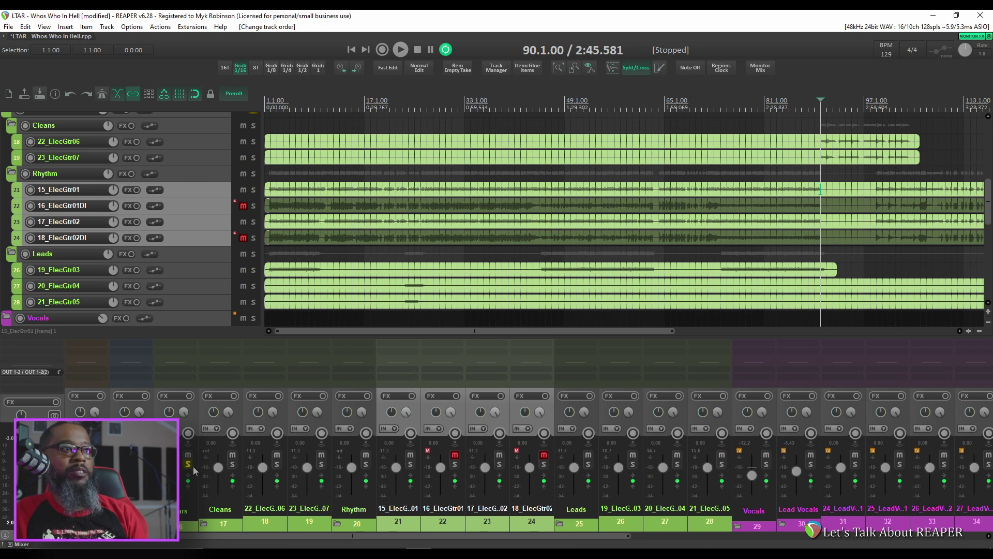
pyautogui.click(346, 105)
# Play from around bar 8, lower the Rhythm folder fader to -16.4dB, then stop playback
pyautogui.click(309, 105)
pyautogui.press('space')
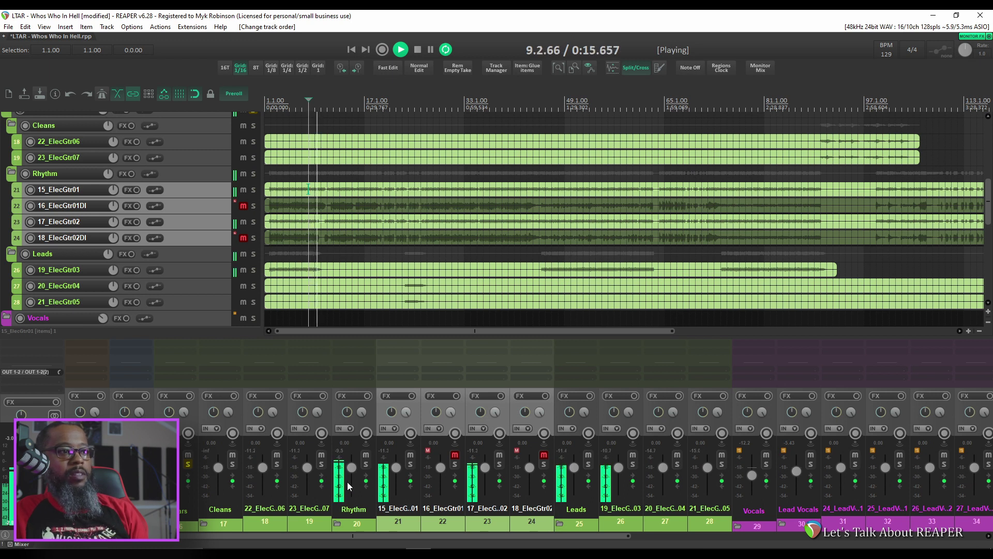
pyautogui.moveTo(351, 472)
pyautogui.moveTo(351, 472); pyautogui.dragTo(352, 482)
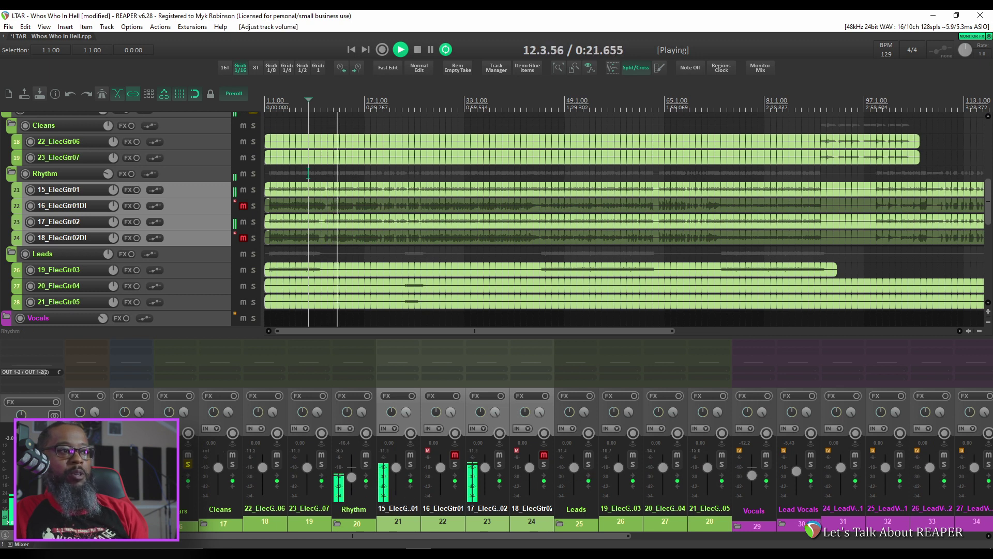
pyautogui.moveTo(191, 470)
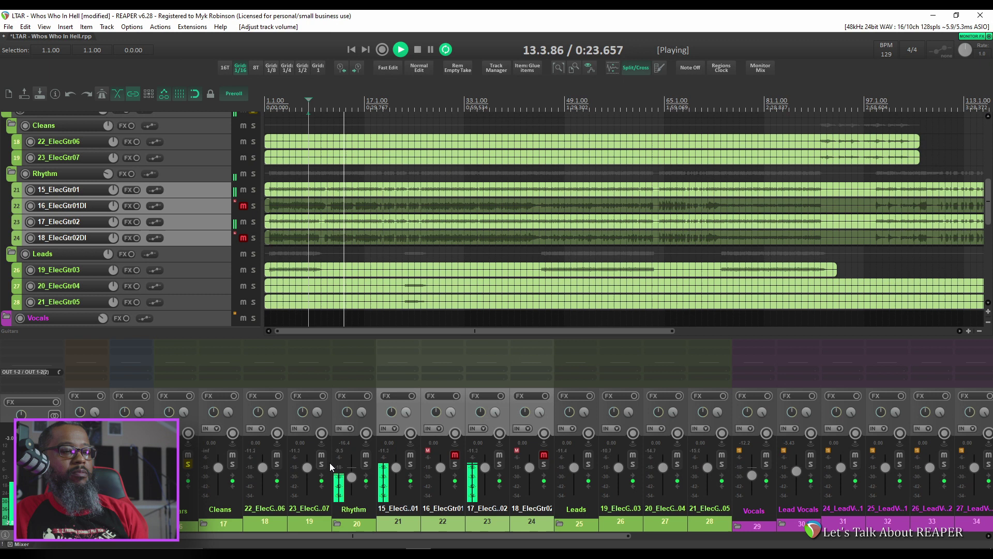
pyautogui.press('space')
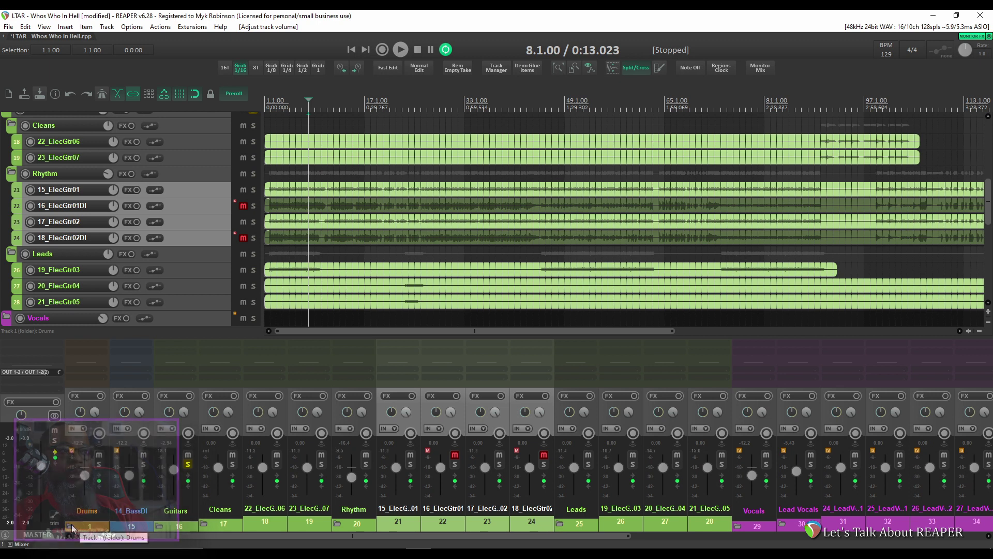
# Show the Drums tracks and wrap 01_Kick, 02_KickTrigger and 03_KickSample in a new Kicks folder
pyautogui.click(71, 527)
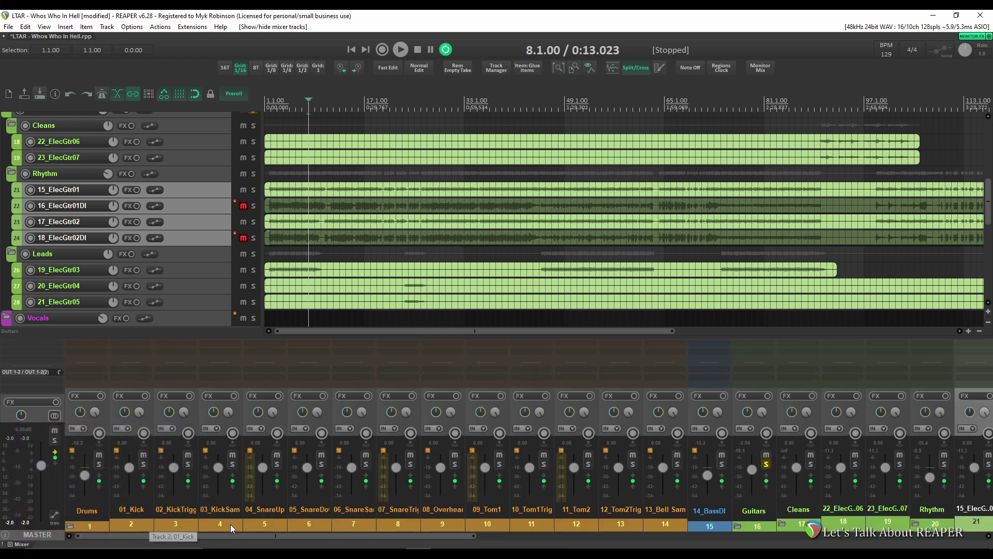
pyautogui.scroll(10, 187, 216)
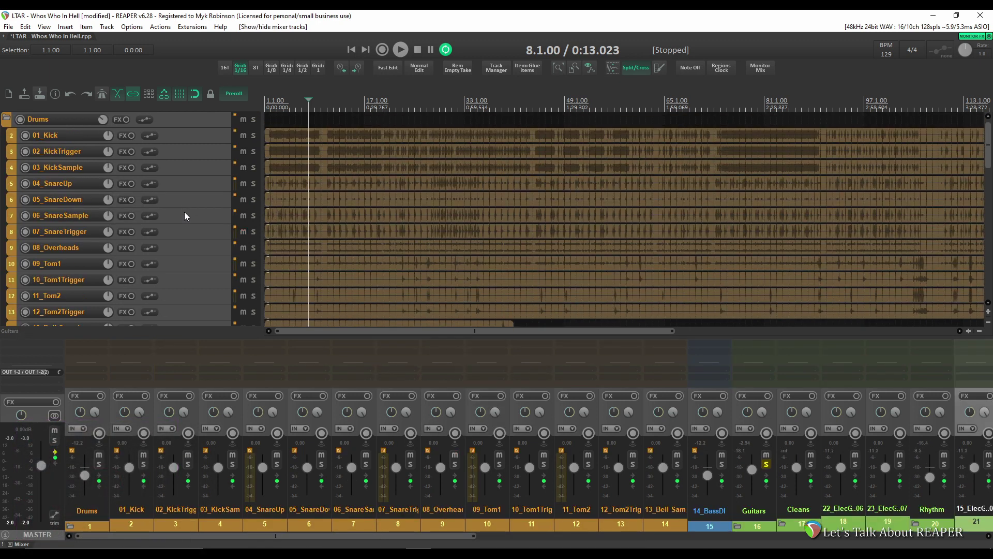
pyautogui.click(197, 141)
pyautogui.keyDown('shift'); pyautogui.click(196, 173); pyautogui.keyUp('shift')
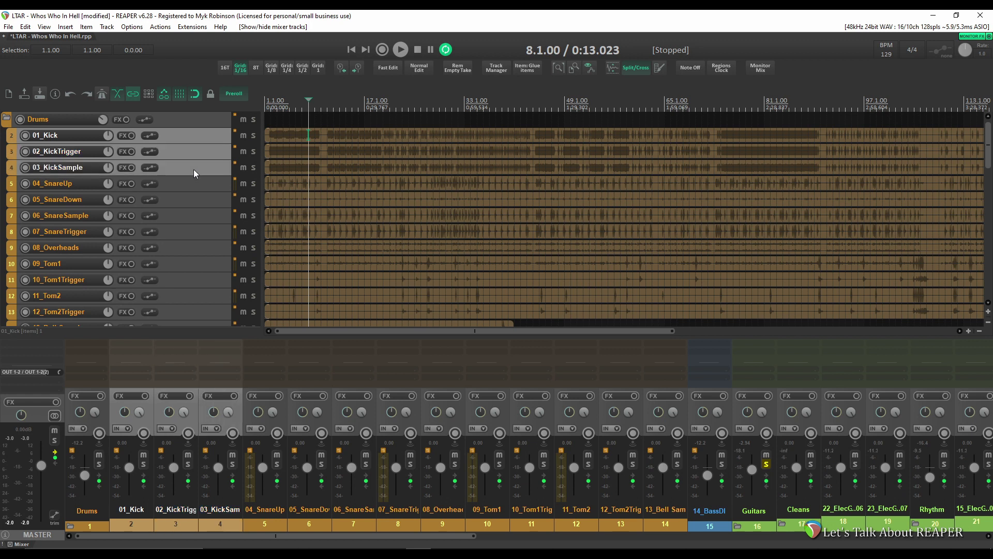
pyautogui.hotkey('ctrl', 'shift', 'f')
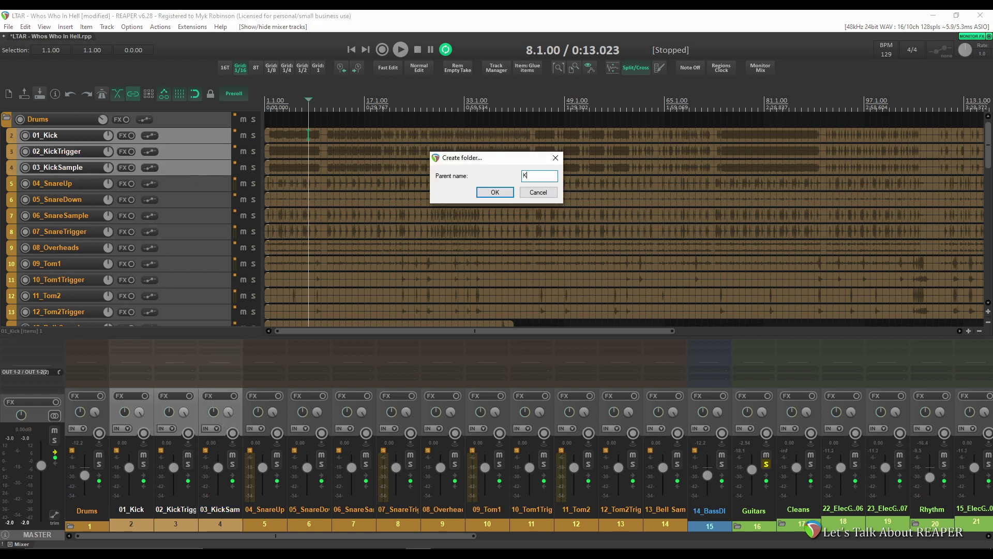
pyautogui.press('Return')
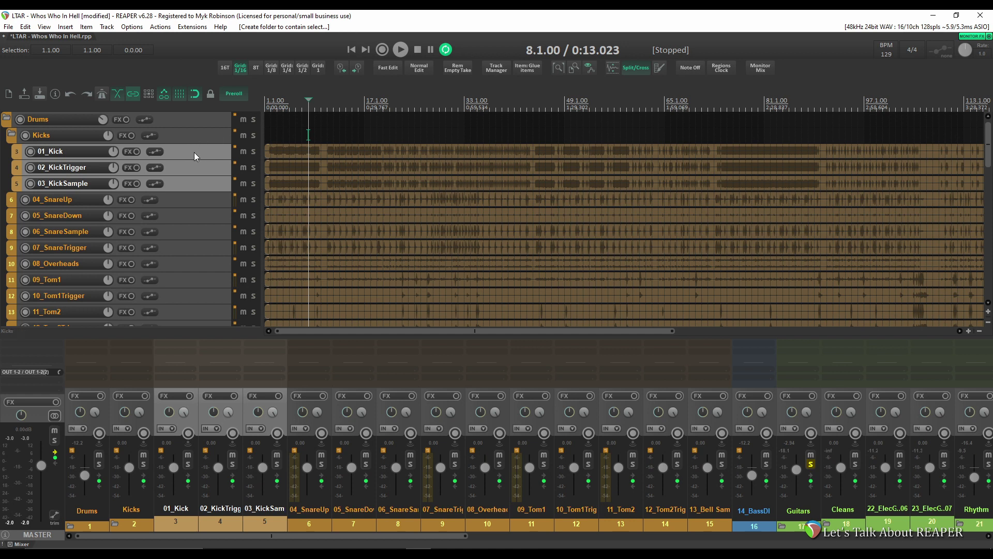
pyautogui.click(191, 205)
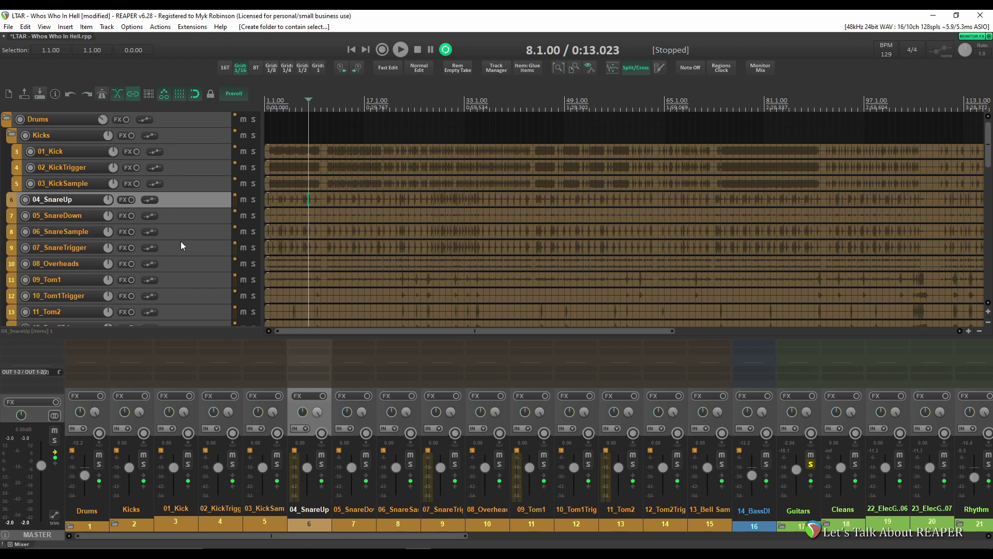
# Put the snare tracks 04_SnareUp through 07_SnareTrigger into a new folder named 'Snares'
pyautogui.keyDown('shift'); pyautogui.click(182, 251); pyautogui.keyUp('shift')
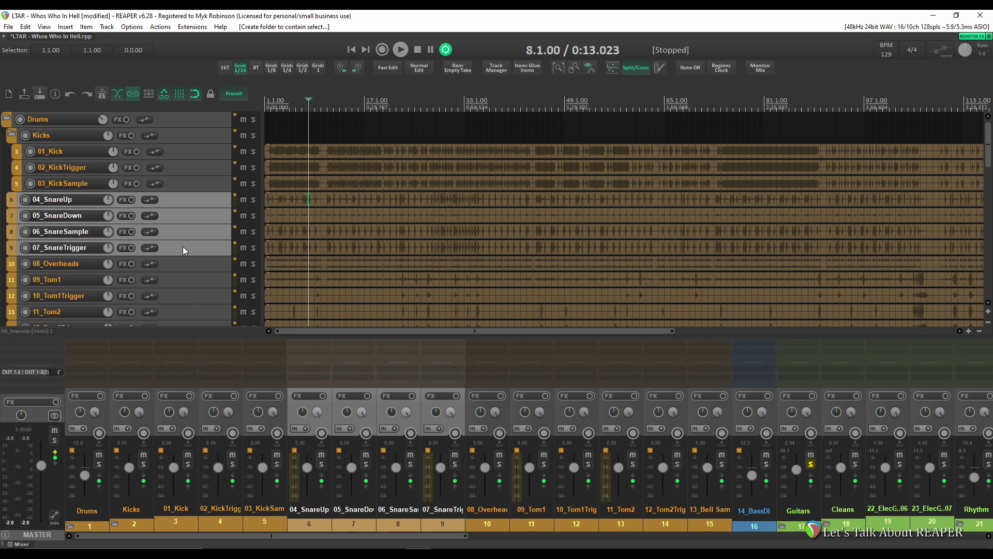
pyautogui.hotkey('ctrl', 'shift', 'f')
pyautogui.write('Snares')
pyautogui.press('Return')
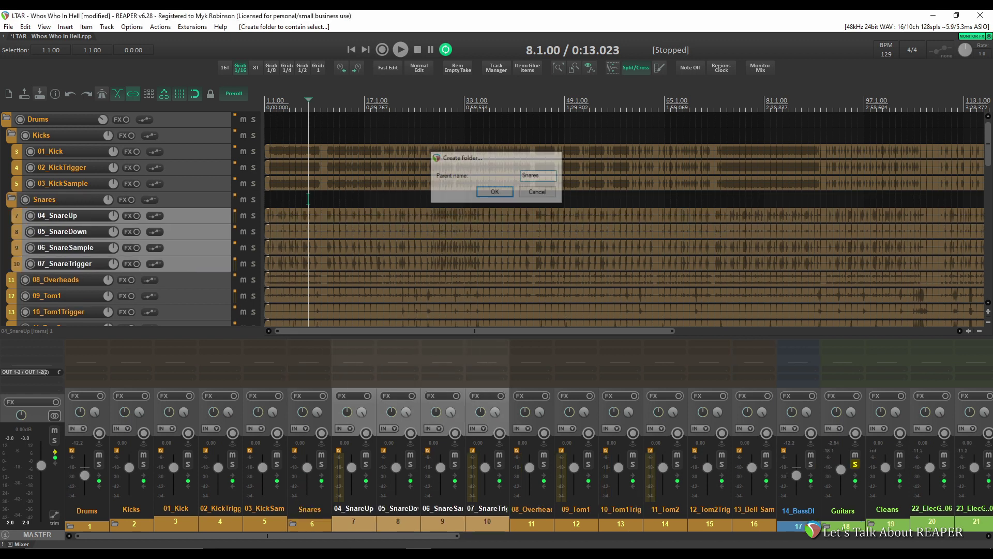
# Put the tom tracks 09_Tom1 through 12_Tom2Trigger into a new folder named 'Toms'
pyautogui.scroll(-2, 191, 240)
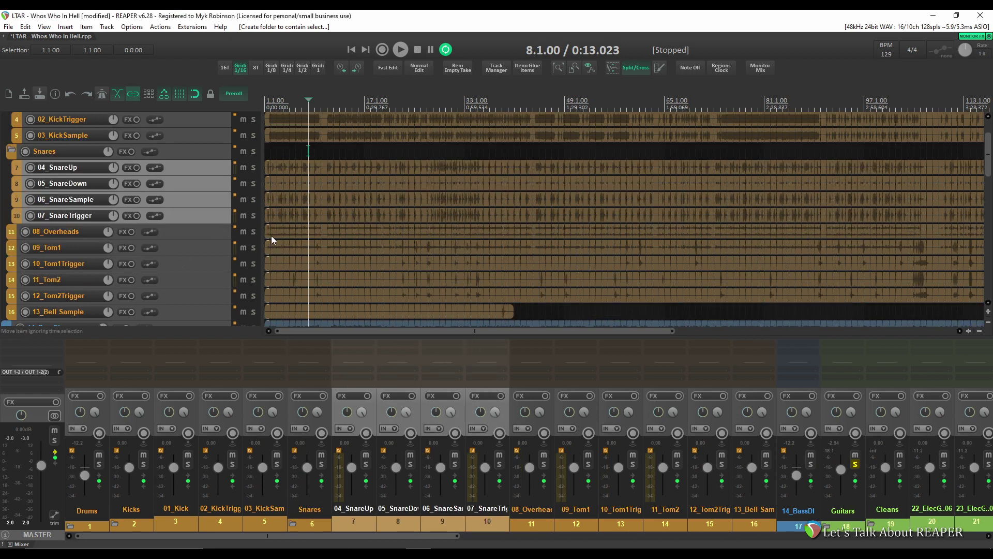
pyautogui.click(206, 252)
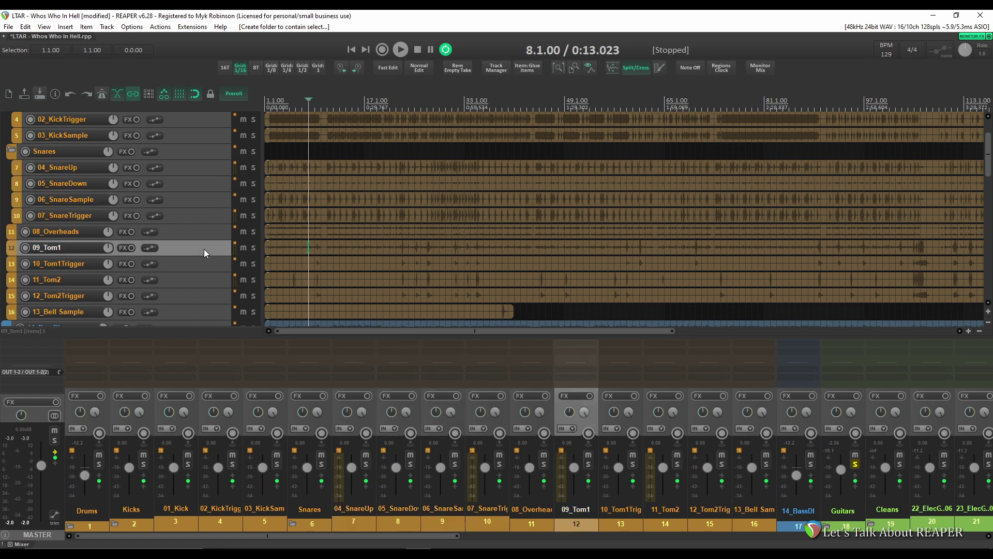
pyautogui.keyDown('shift'); pyautogui.click(197, 299); pyautogui.keyUp('shift')
pyautogui.hotkey('ctrl', 'shift', 'f')
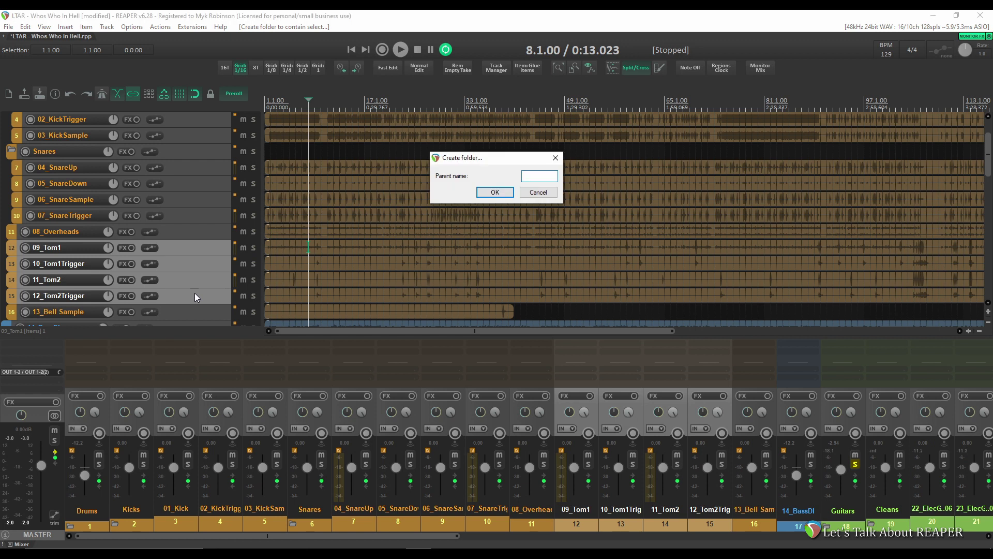
pyautogui.write('Toms')
pyautogui.press('Return')
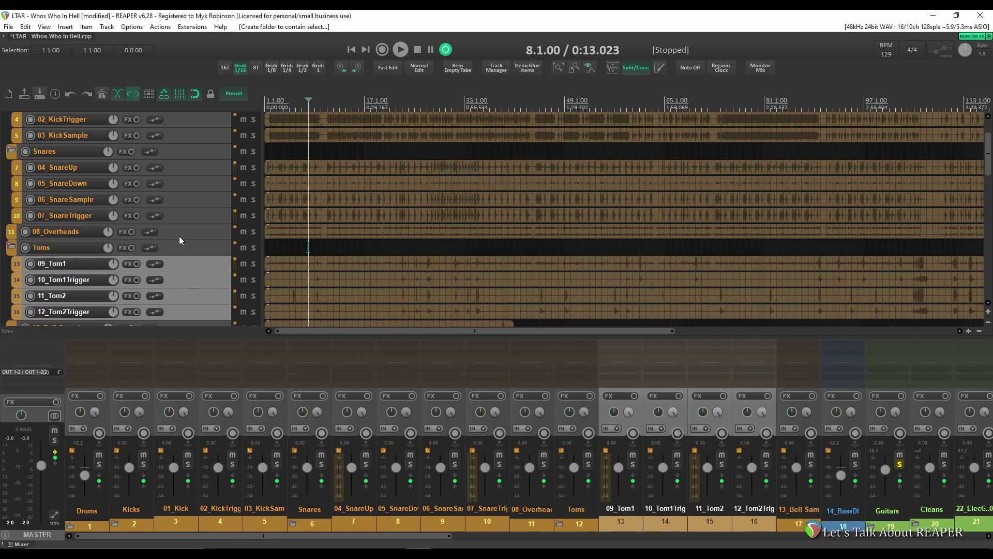
# Move 08_Overheads below 12_Tom2Trigger, unsolo Guitars, and play from bar 38 to check
pyautogui.moveTo(181, 236); pyautogui.dragTo(138, 319)
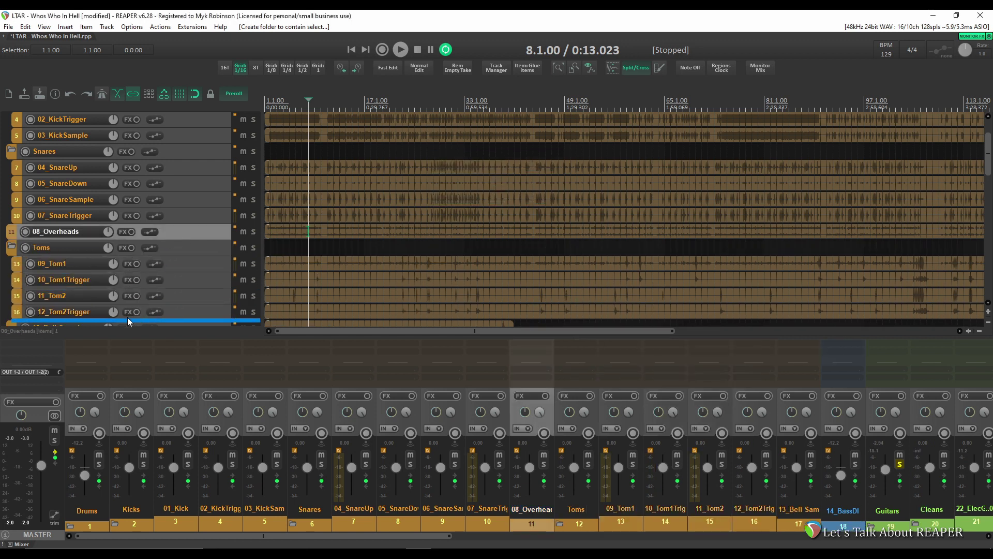
pyautogui.moveTo(76, 327); pyautogui.dragTo(77, 326)
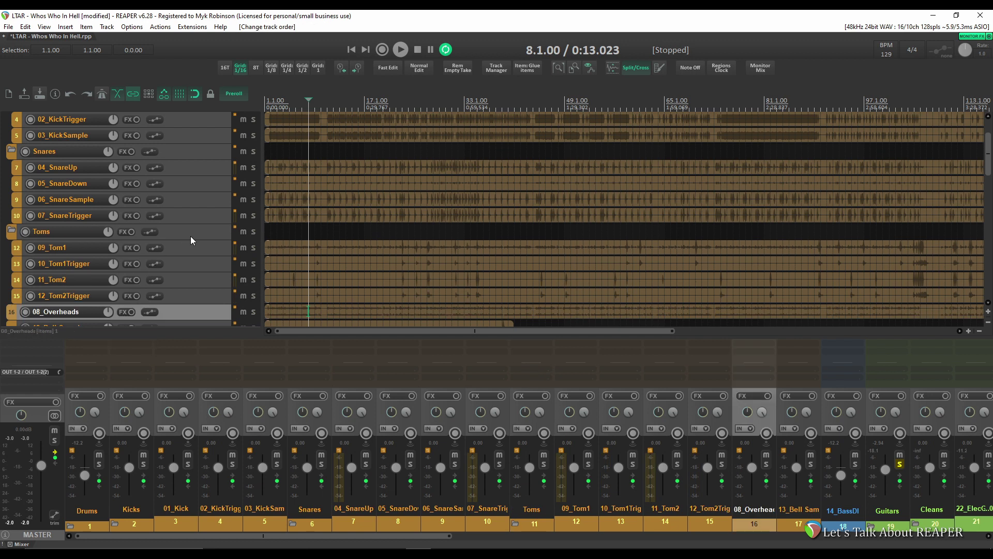
pyautogui.scroll(-1, 191, 240)
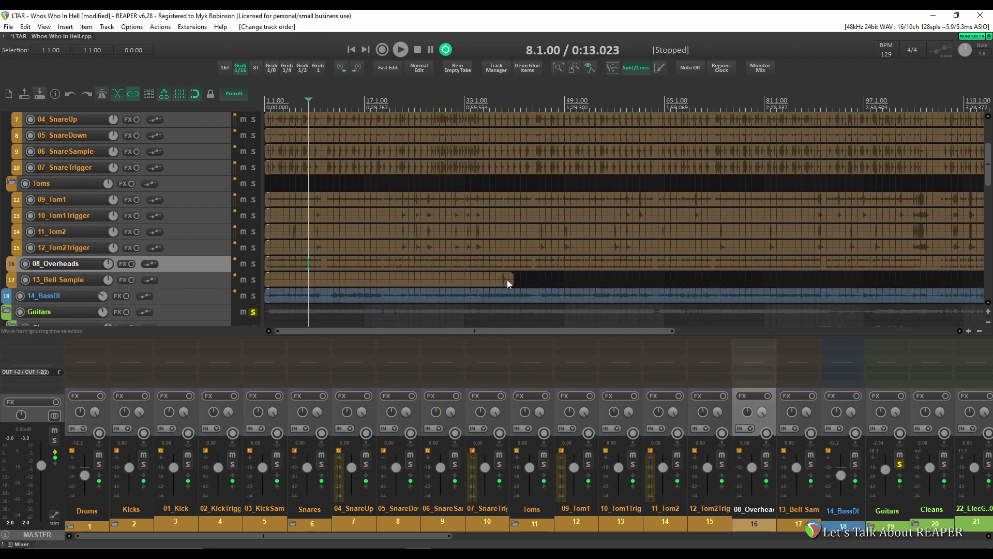
pyautogui.click(495, 105)
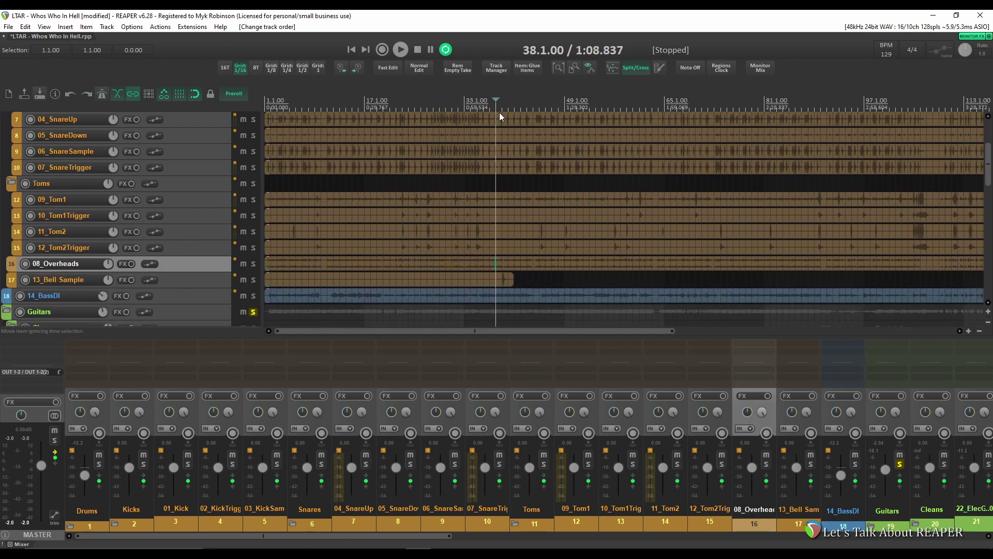
pyautogui.click(253, 312)
pyautogui.press('space')
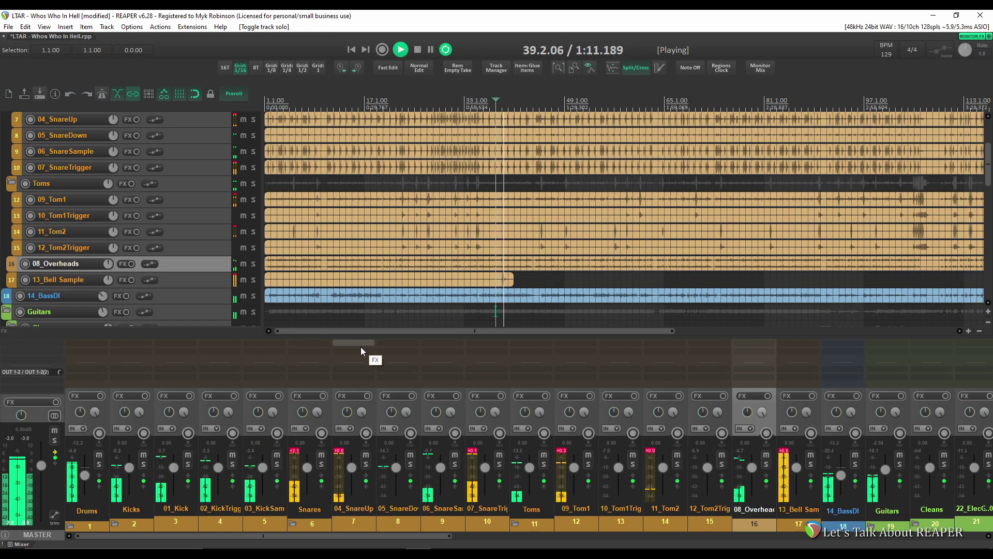
pyautogui.press('space')
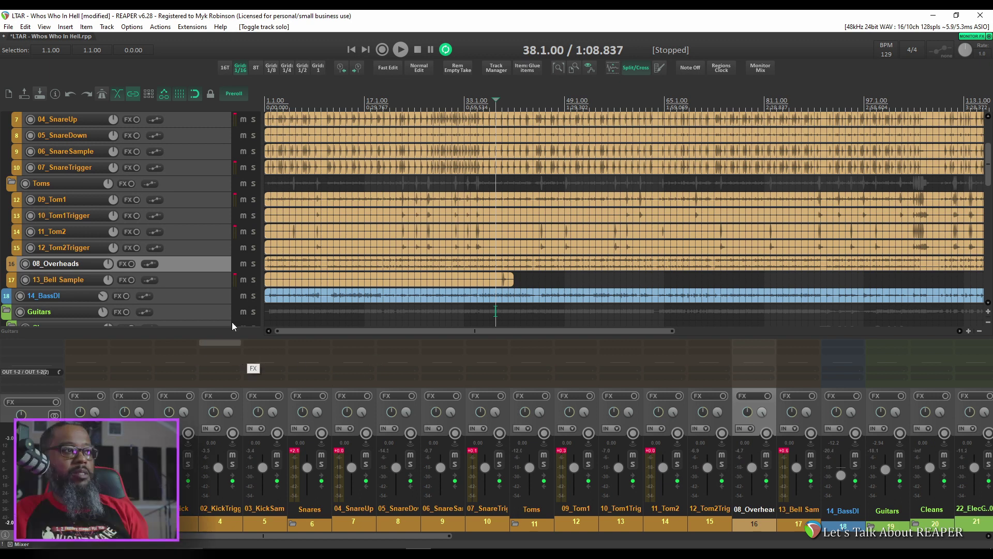
pyautogui.scroll(4, 189, 236)
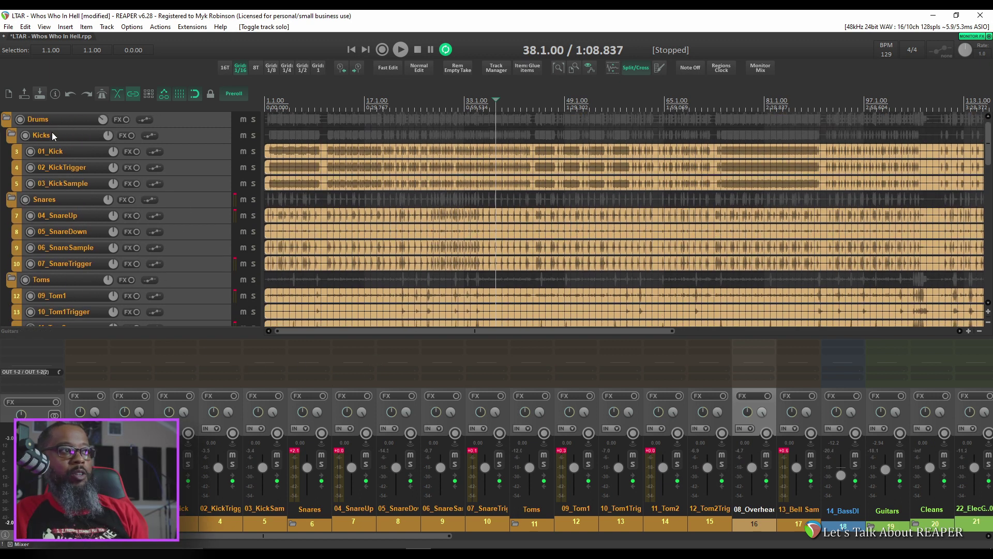
# Collapse the Kicks, Snares and Toms subfolders, then the whole Drums folder
pyautogui.click(11, 136)
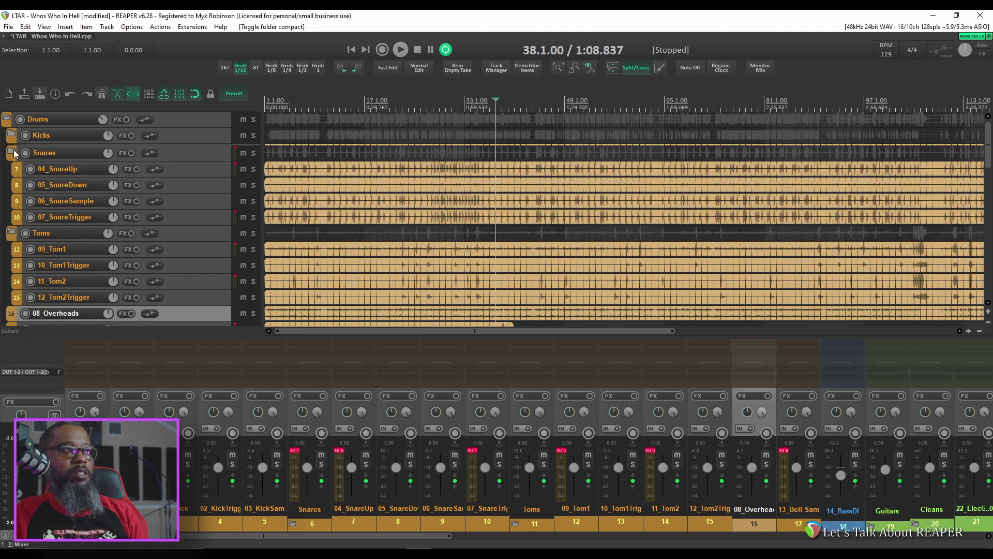
pyautogui.click(13, 154)
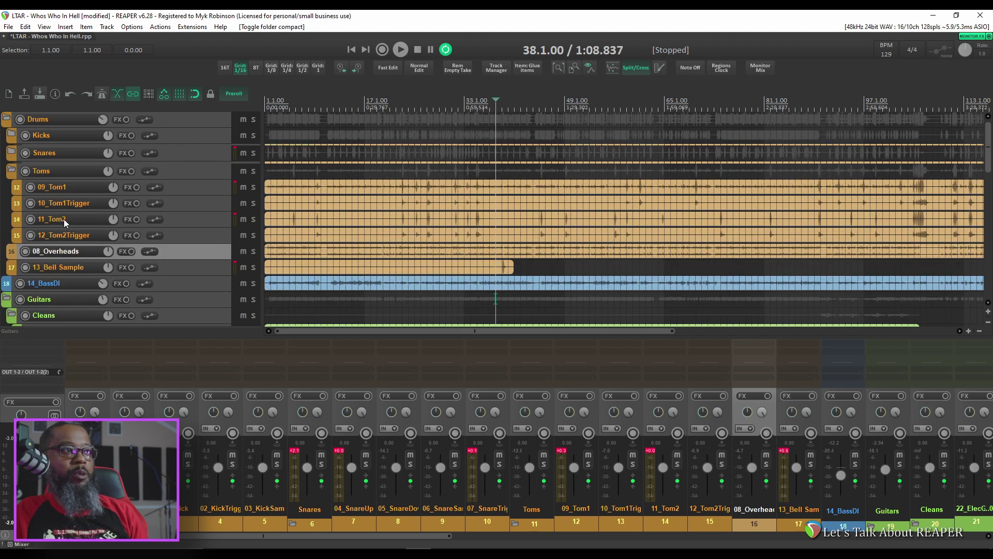
pyautogui.click(11, 171)
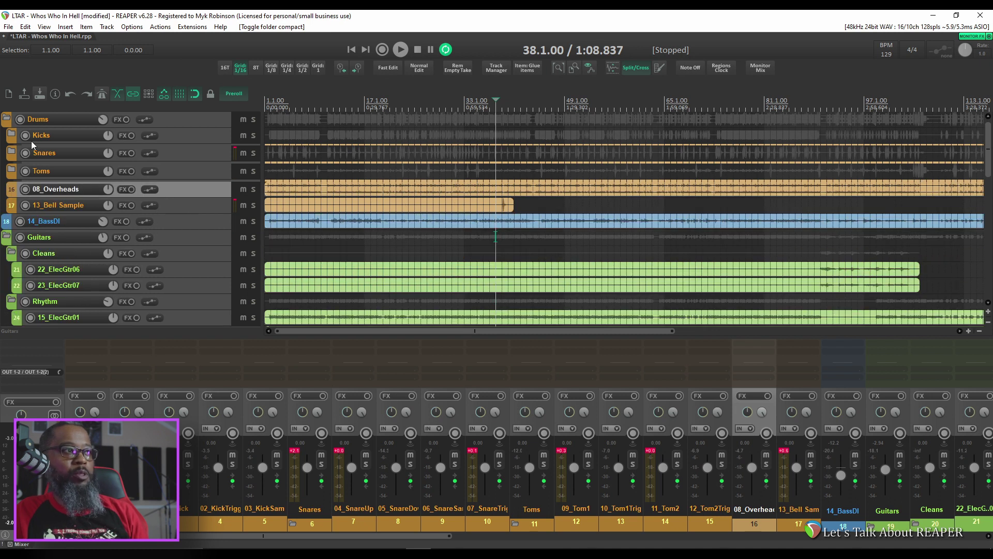
pyautogui.click(7, 119)
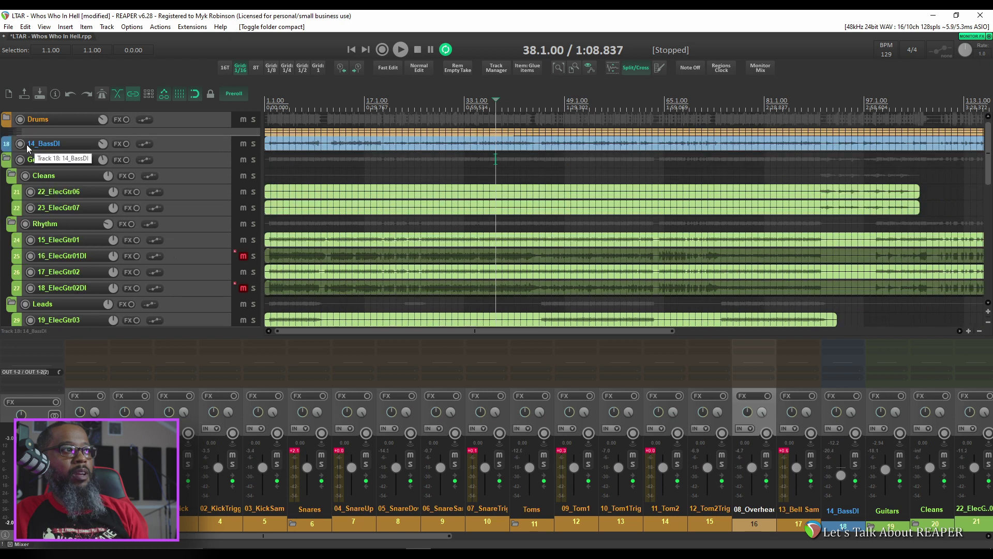
# Collapse the Cleans, Rhythm, Leads, Lead Vocals, Screams and BGV folders
pyautogui.click(13, 176)
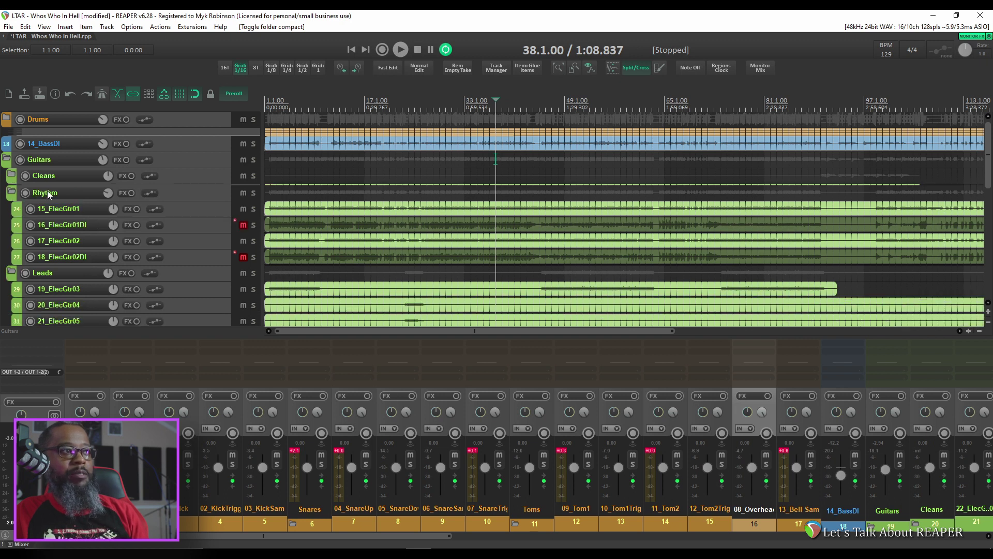
pyautogui.click(11, 193)
pyautogui.click(12, 212)
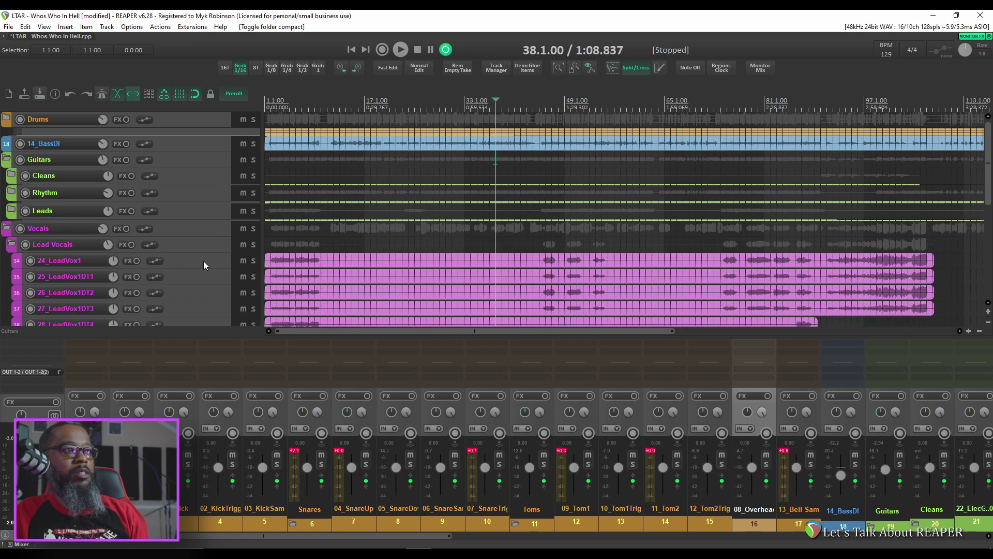
pyautogui.scroll(-3, 204, 265)
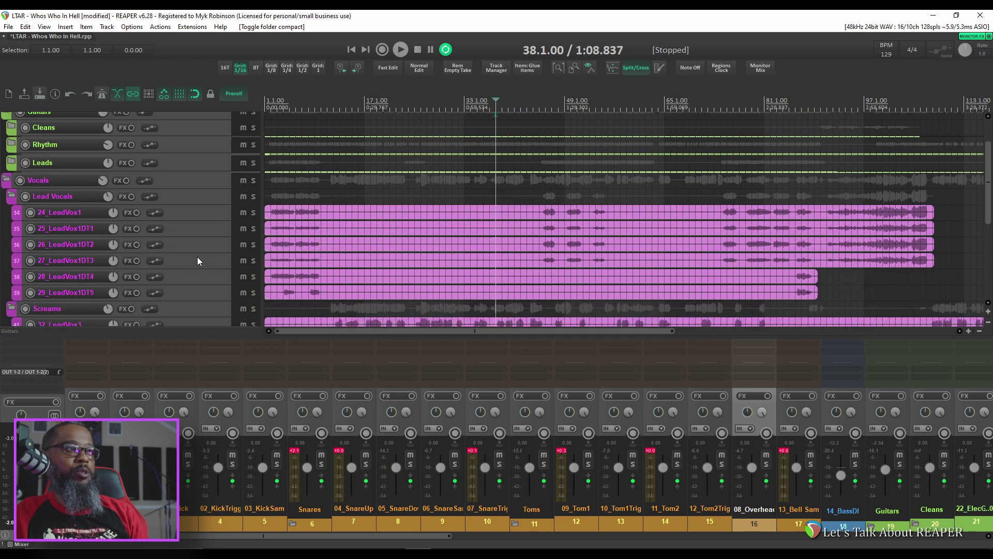
pyautogui.click(11, 197)
pyautogui.click(12, 215)
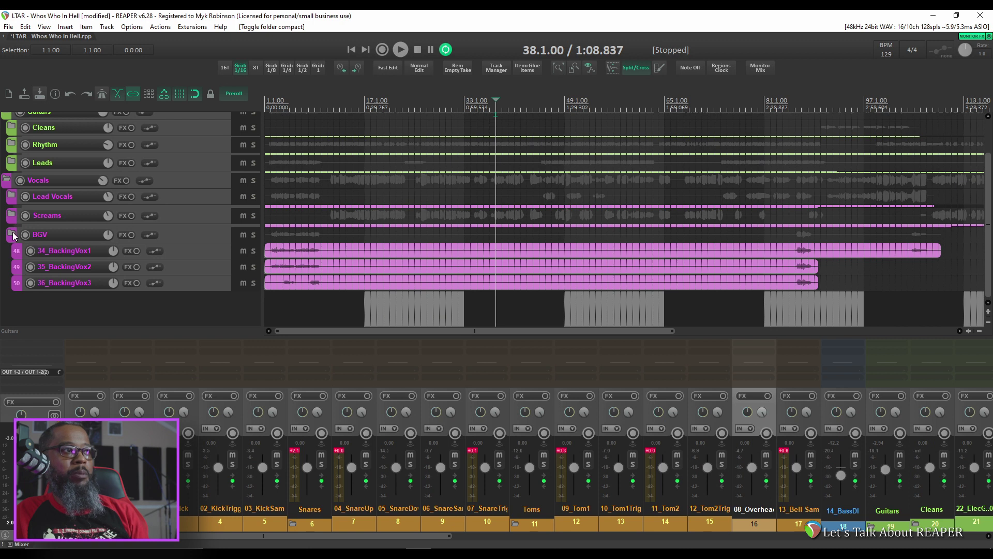
pyautogui.click(11, 235)
pyautogui.scroll(3, 215, 313)
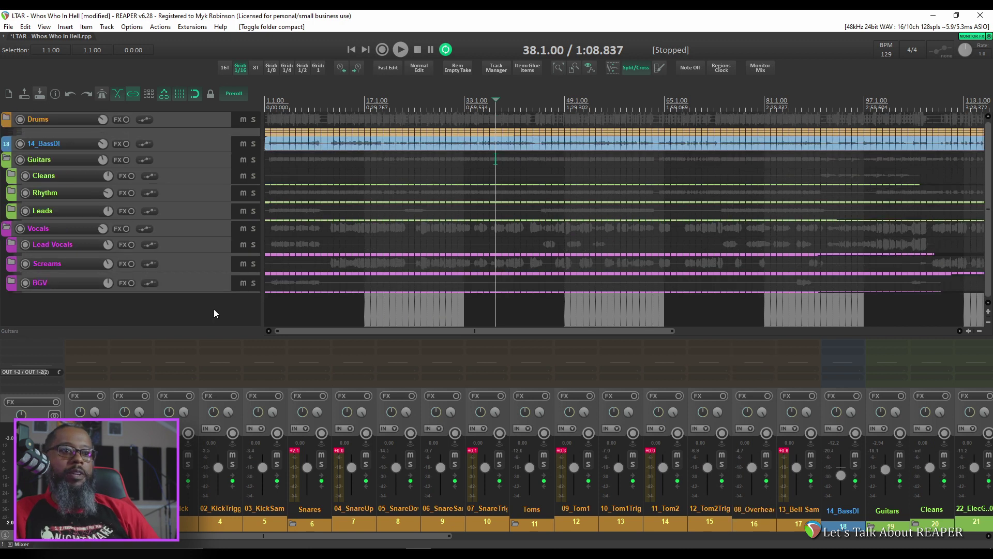